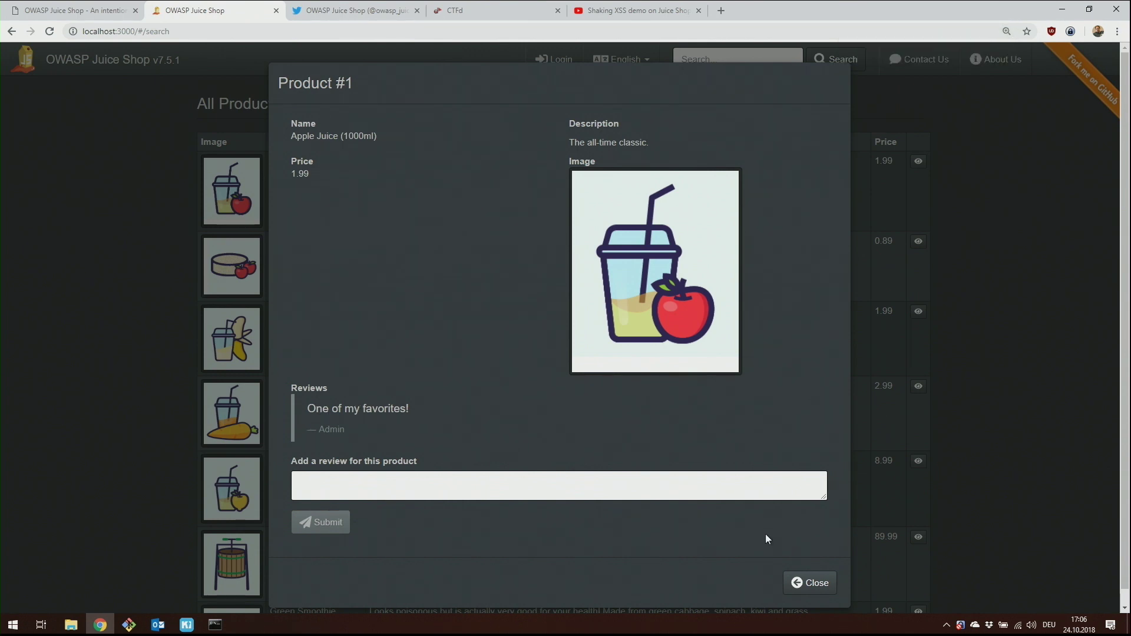
Close the Apple Juice details, read through the About Us page, then bring up the Contact Us form.
click(821, 587)
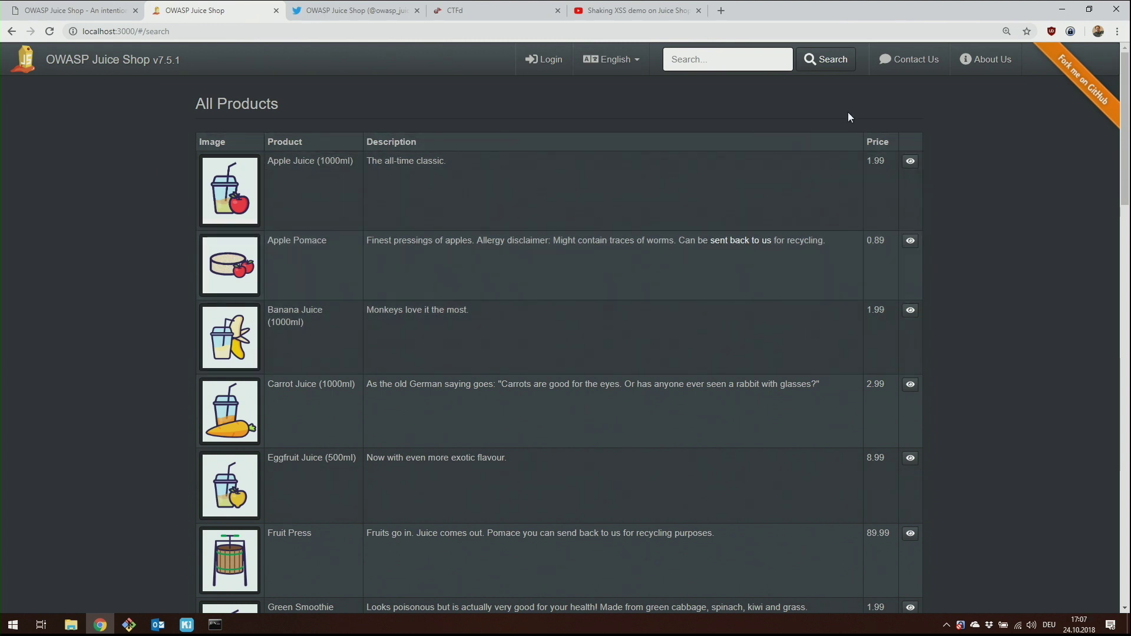
click(977, 66)
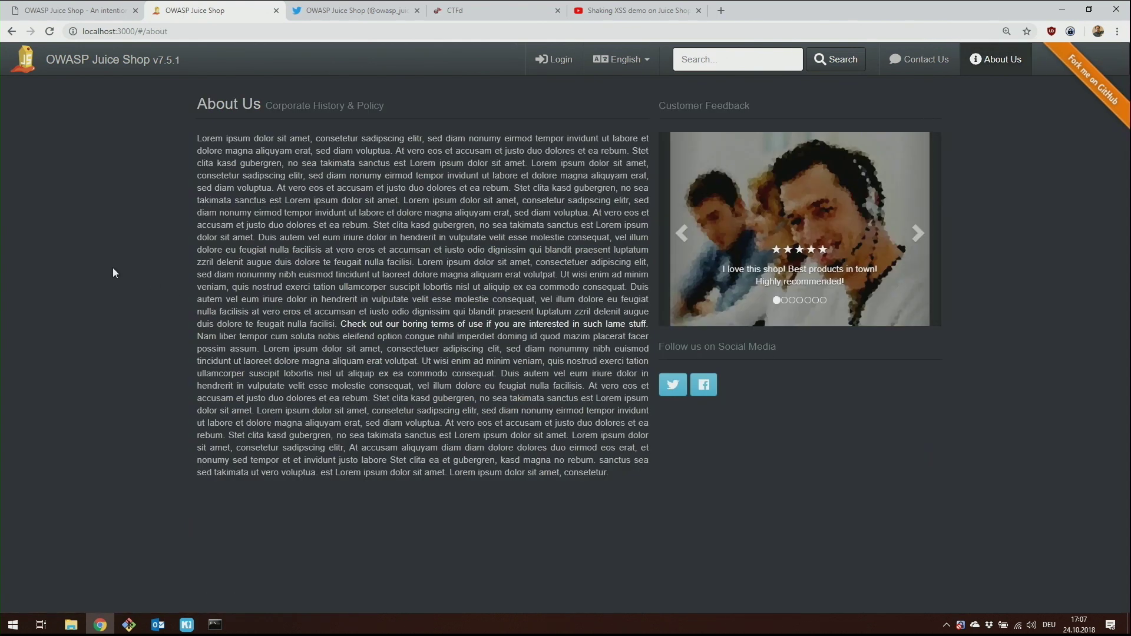
drag(200, 140, 575, 260)
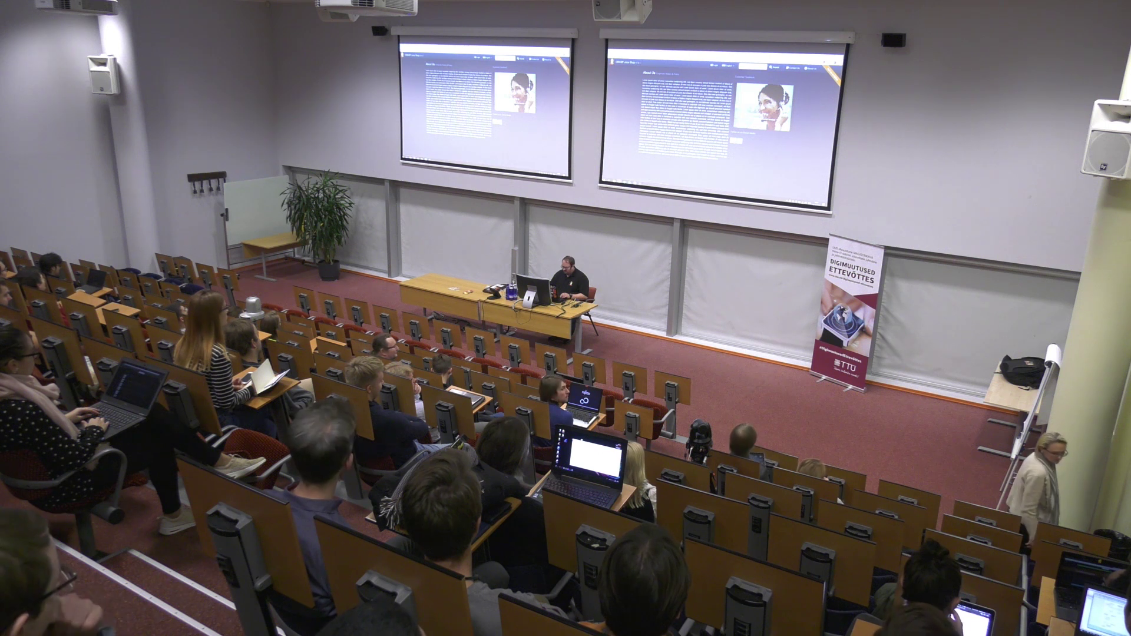
click(793, 68)
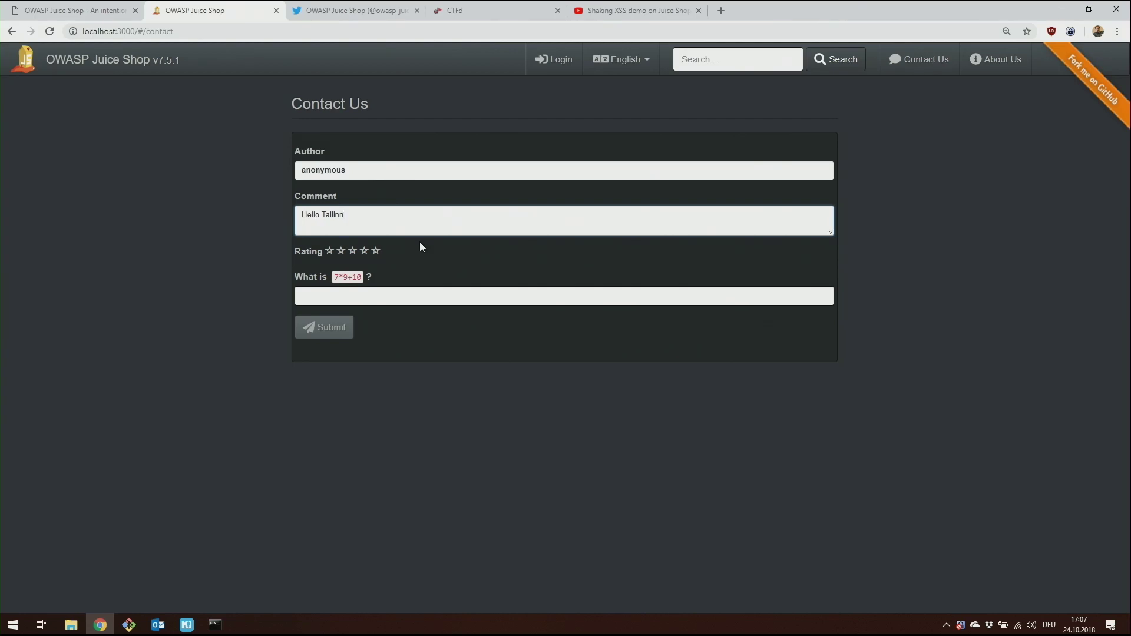
Give the Hello Tallinn!!! feedback a five-star rating, answer the captcha and submit it.
click(378, 252)
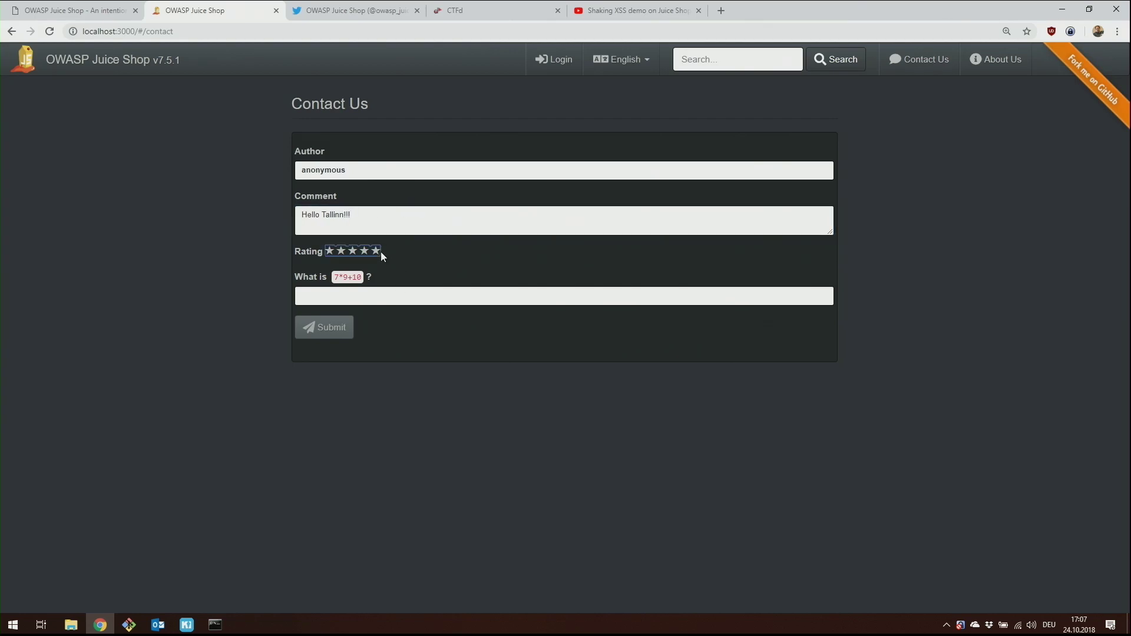
click(343, 299)
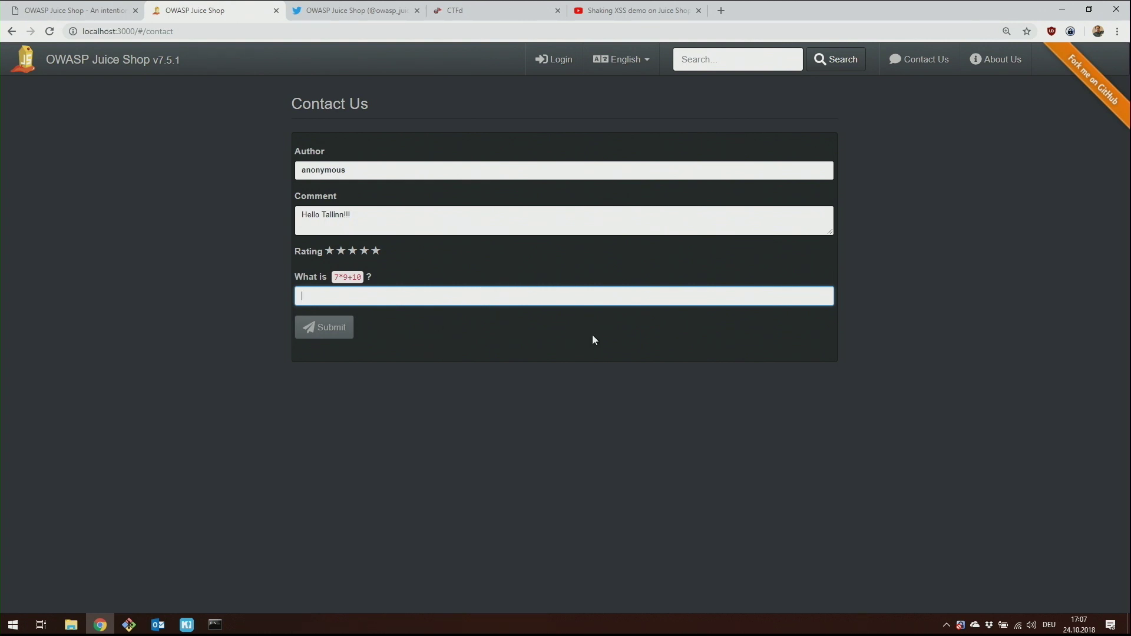
click(324, 329)
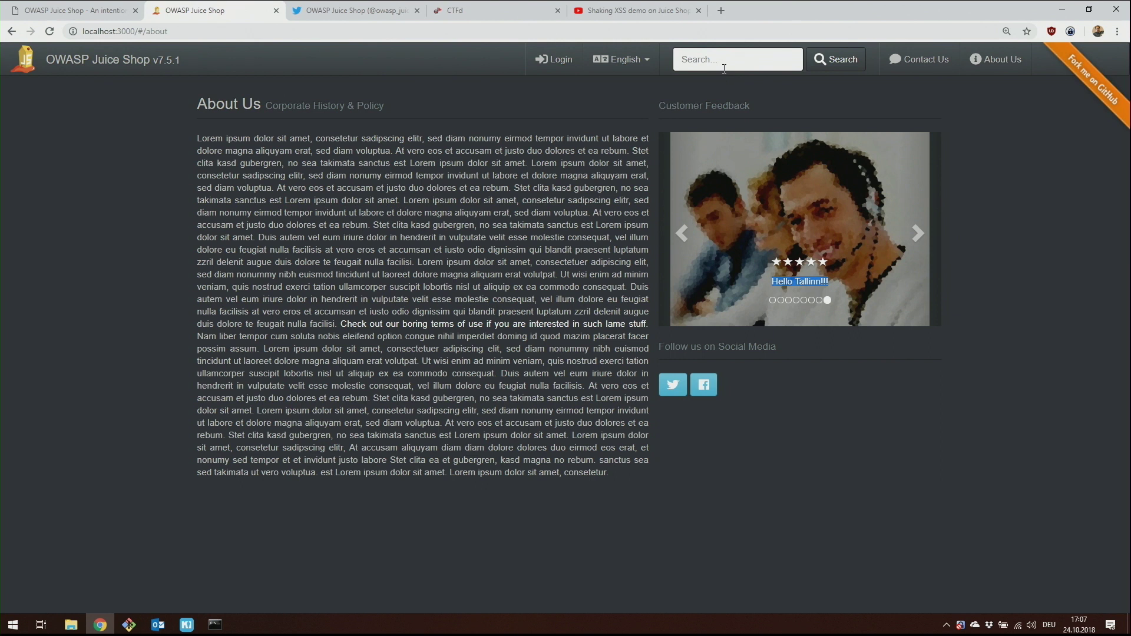
Search the products for apple, then lemo, then rasp to list only Raspberry Juice (1000ml).
text(apple)
key(Return)
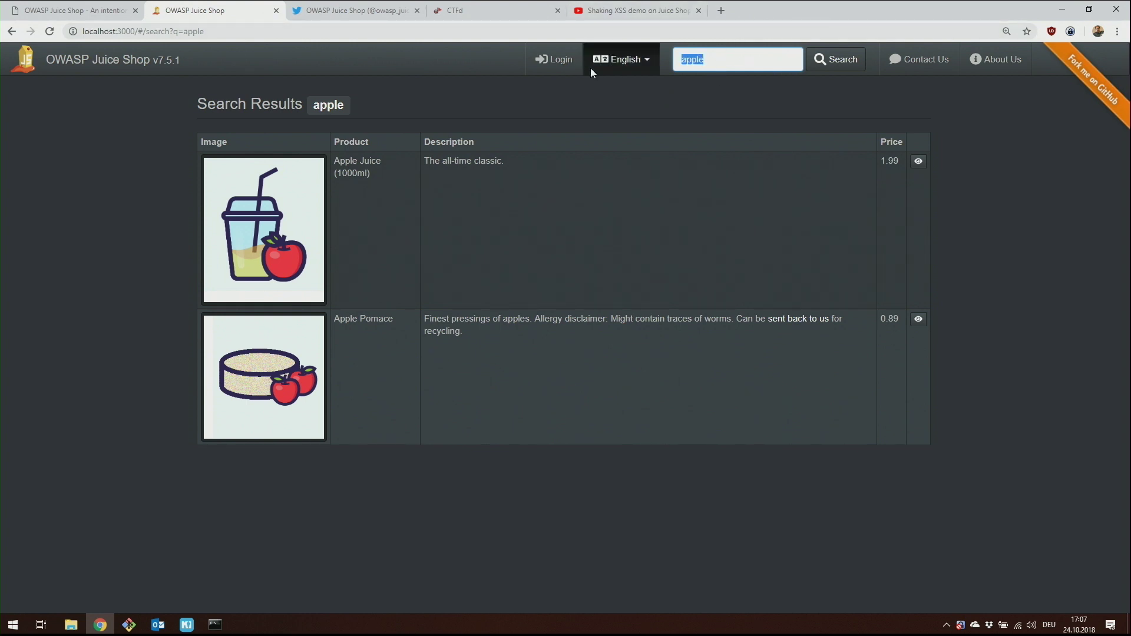
text(le)
key(BackSpace)
key(BackSpace)
text(lemo)
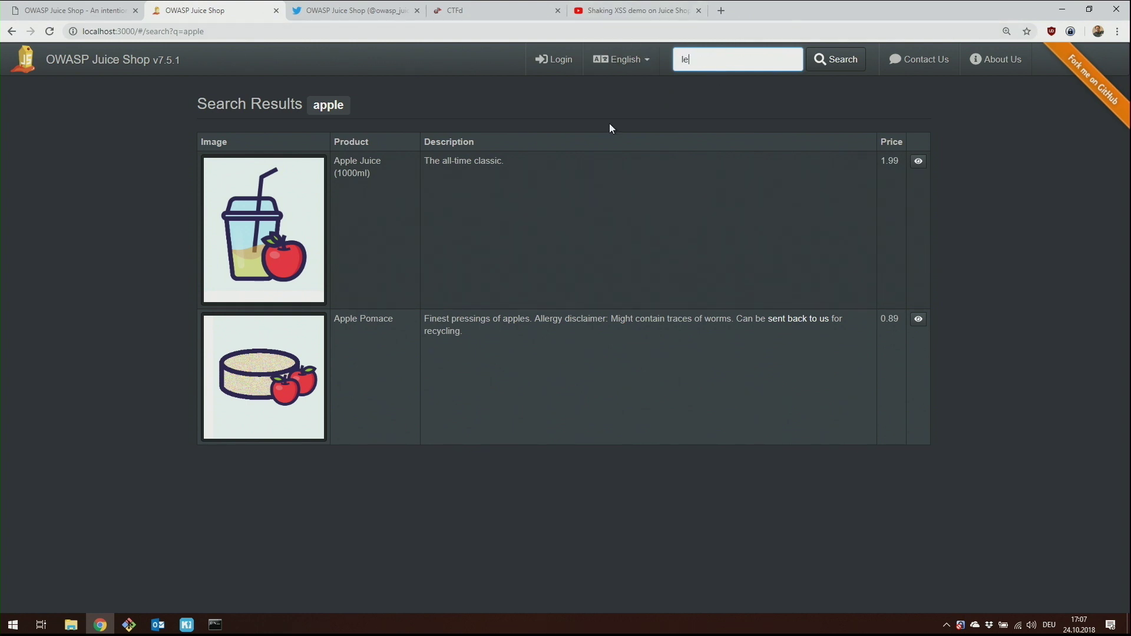
key(Return)
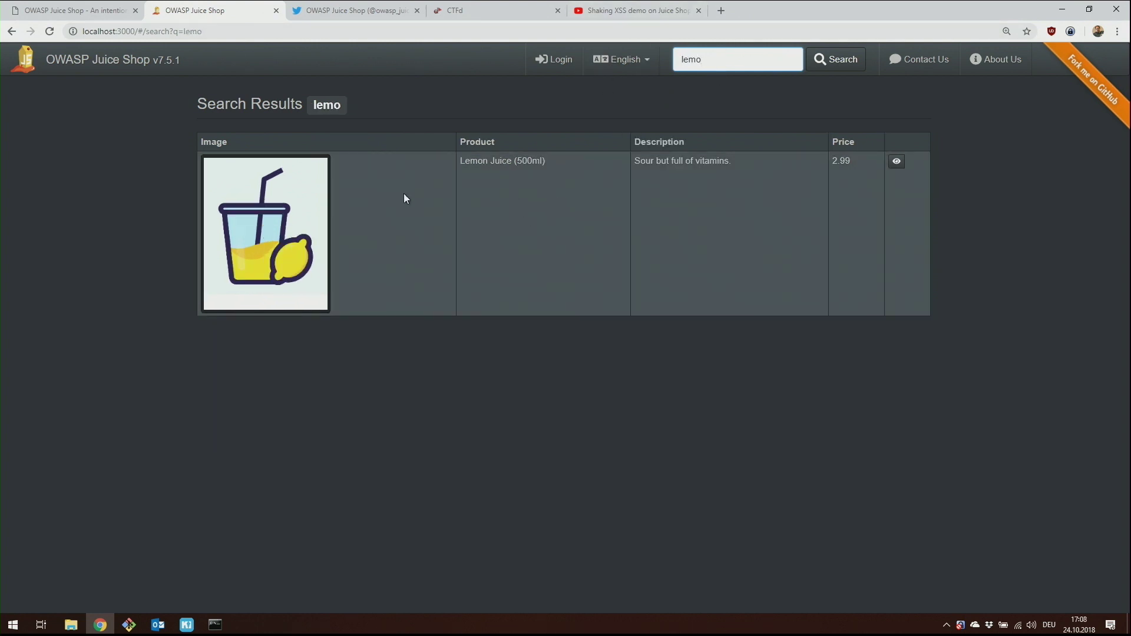
key(ctrl+a)
text(rasp)
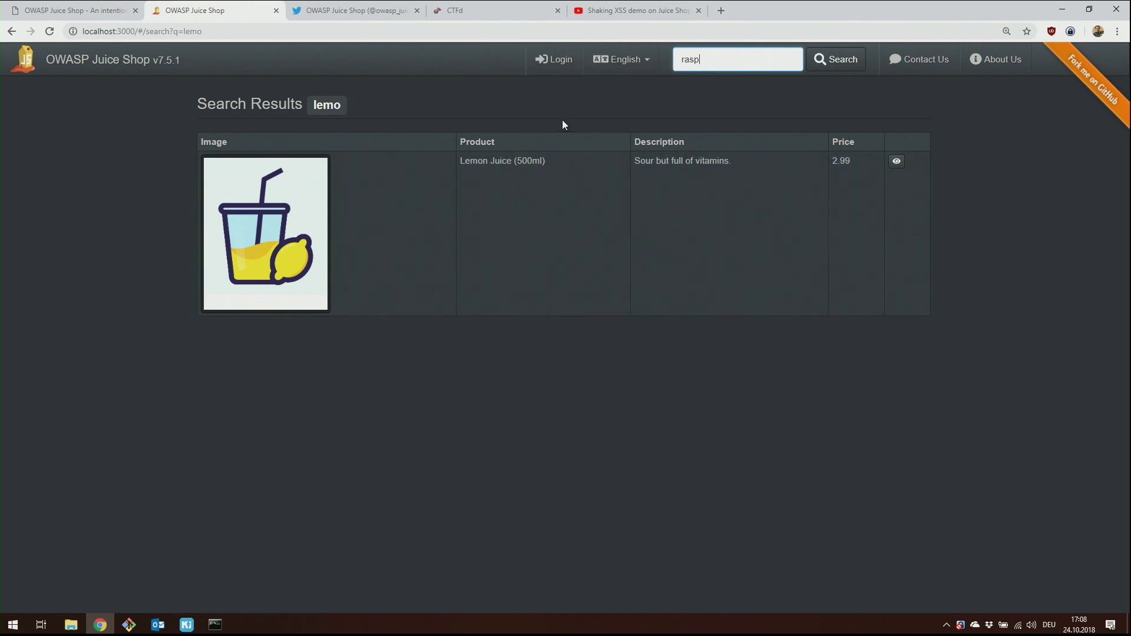
key(Return)
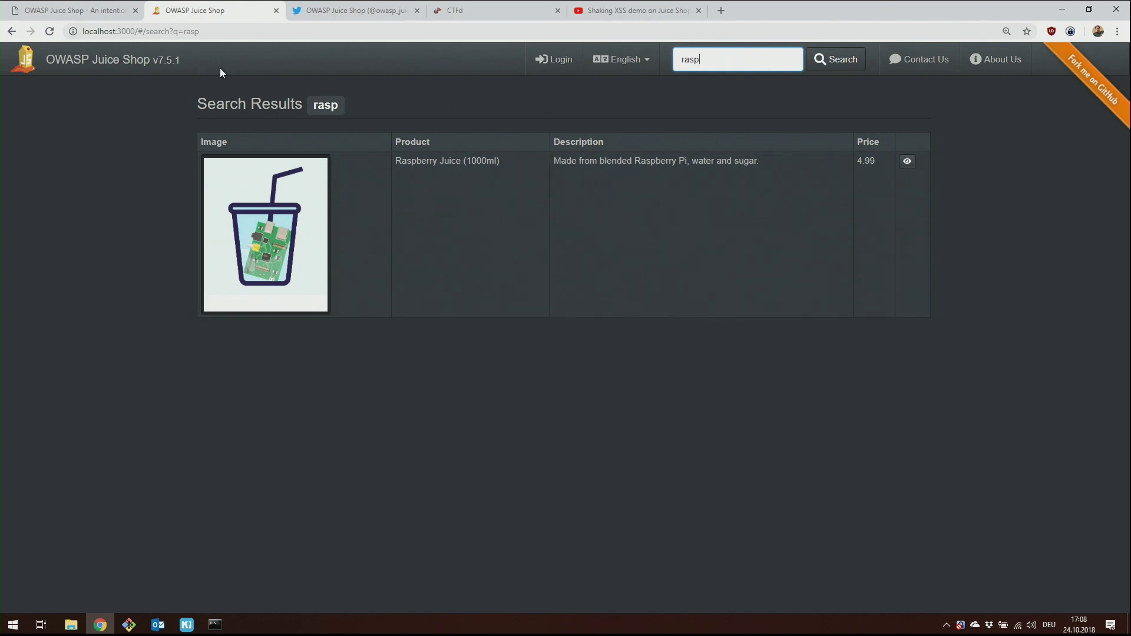
click(625, 56)
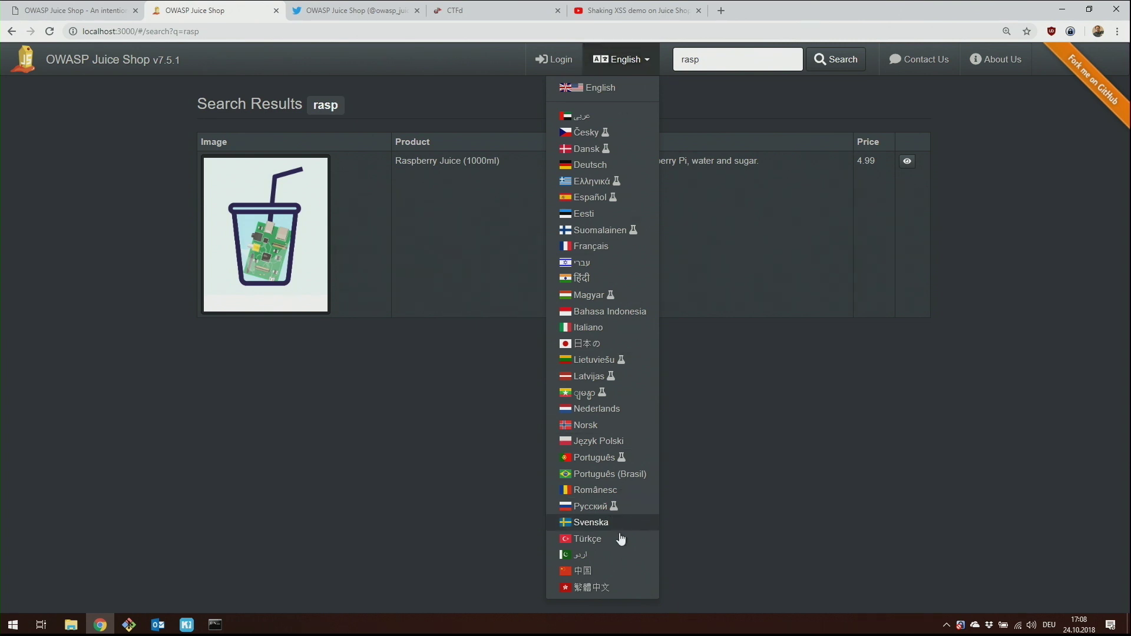
Choose Eesti as the interface language and return to the full Kõik tooted product list.
click(584, 219)
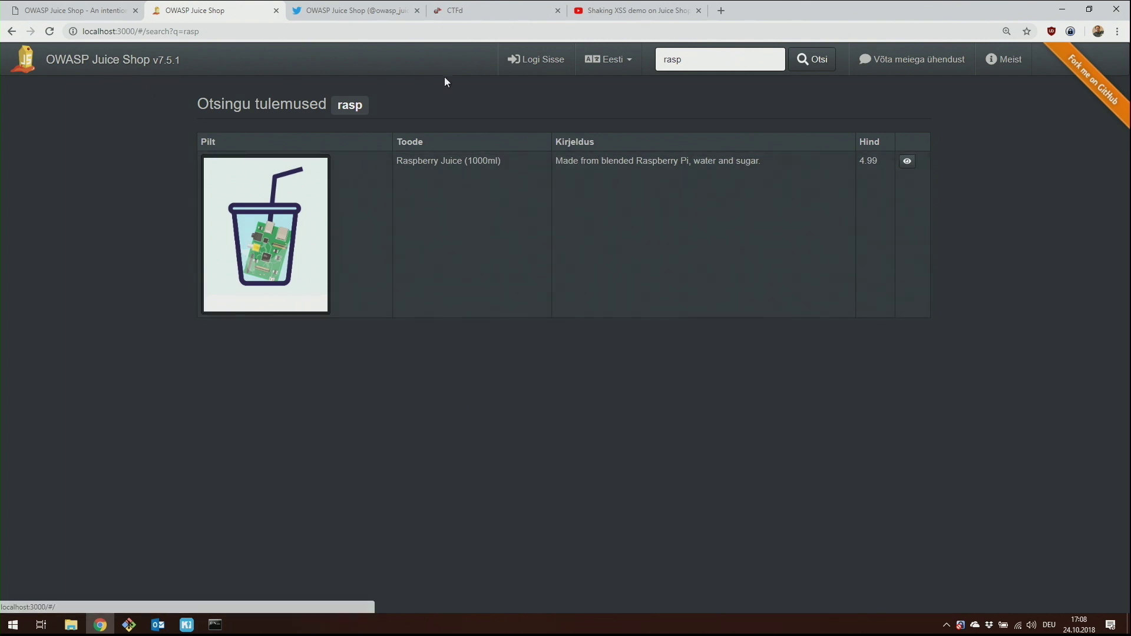
click(100, 70)
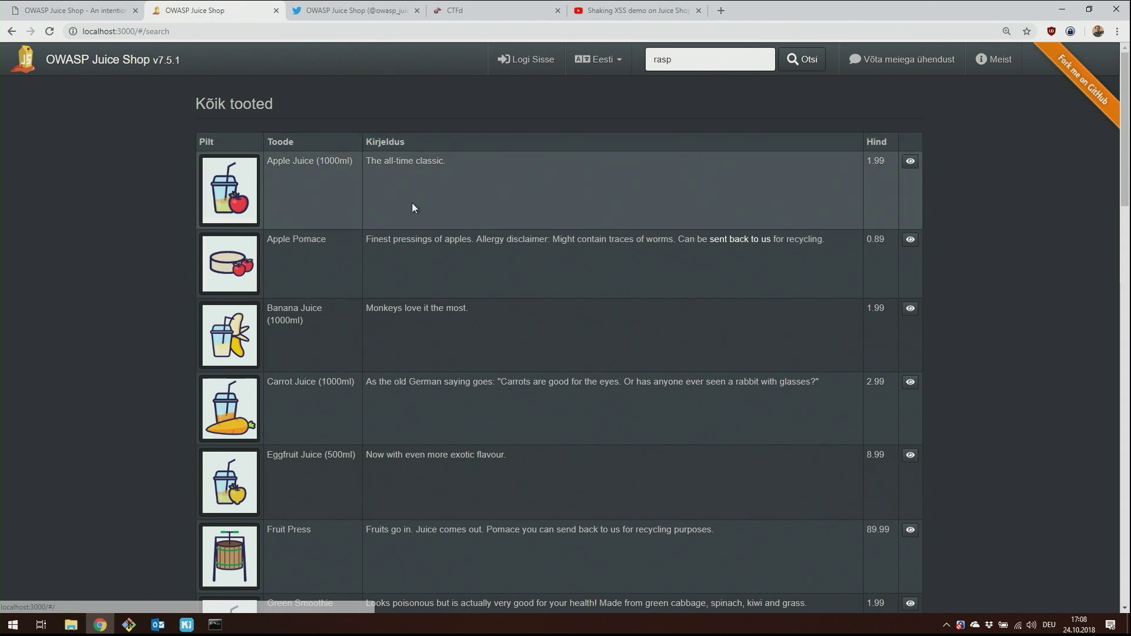
Register a new customer account, then log in with its pasted email and password.
click(523, 60)
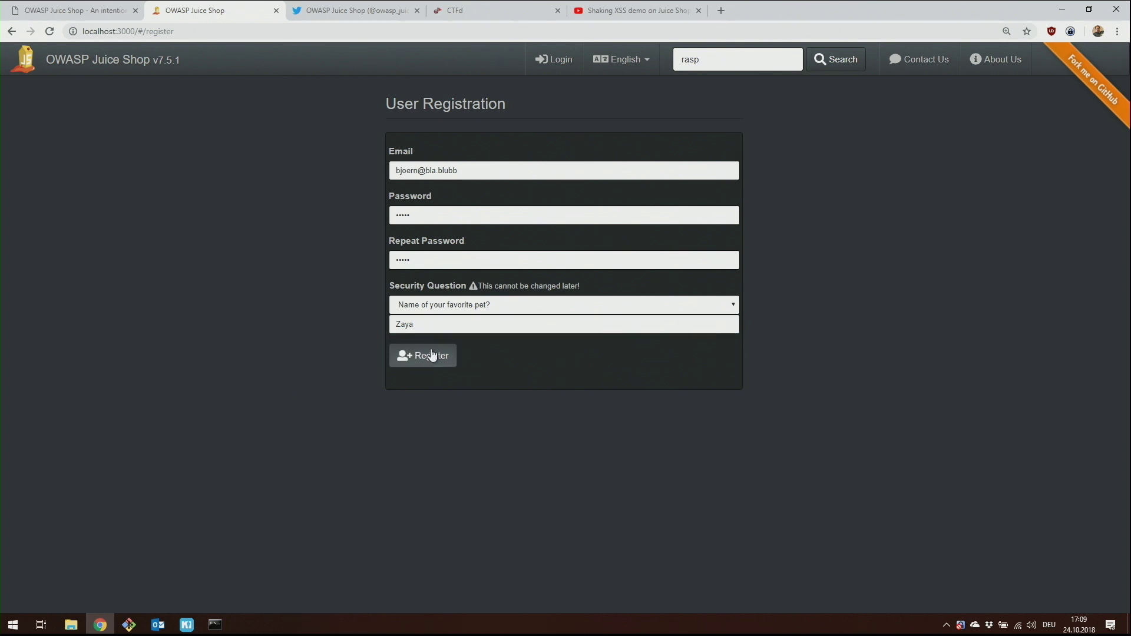
click(433, 355)
click(560, 168)
key(ctrl+v)
key(Tab)
text(abc)
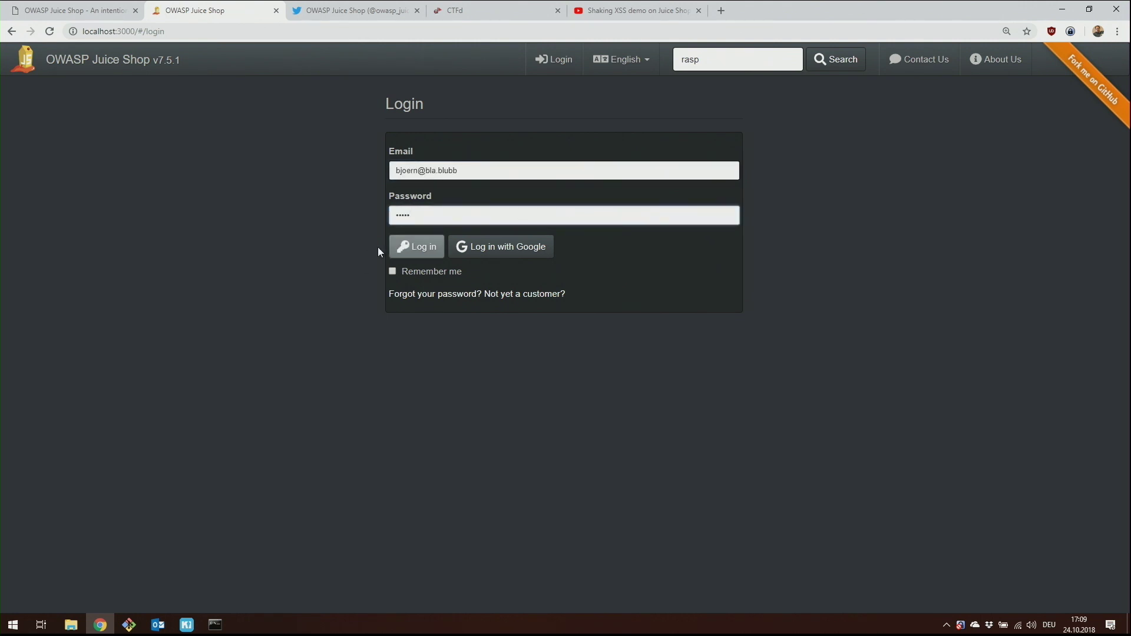
click(404, 245)
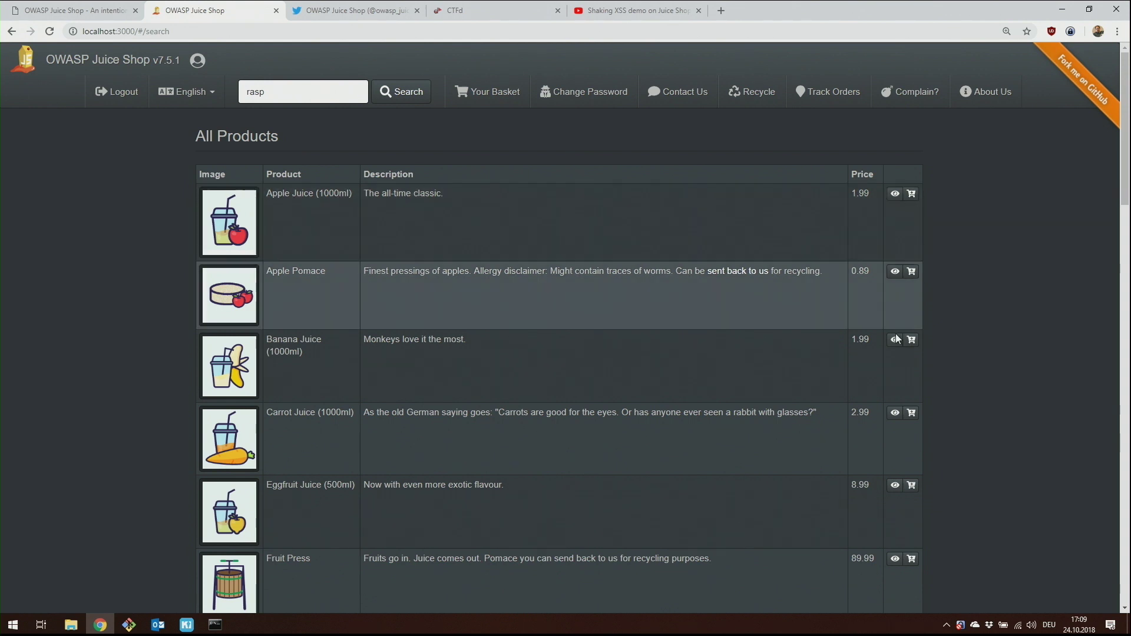
Find the OWASP Juice Shop Hoodie in the product list and put it in the basket.
scroll(859, 360, down, 6)
scroll(867, 327, down, 12)
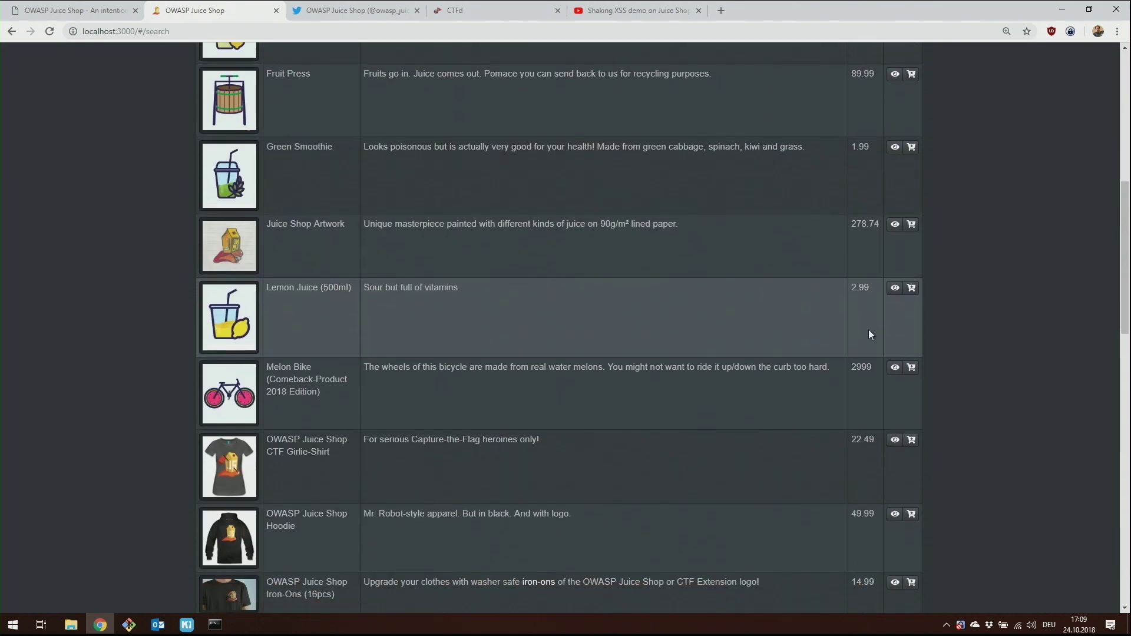
scroll(846, 318, down, 7)
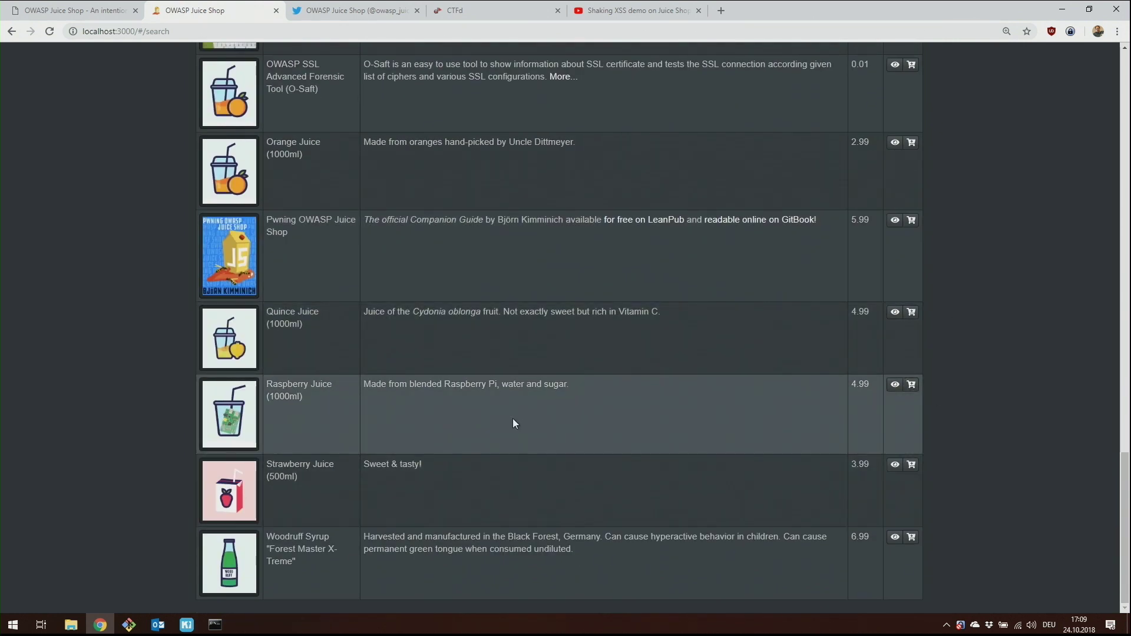
scroll(412, 405, up, 8)
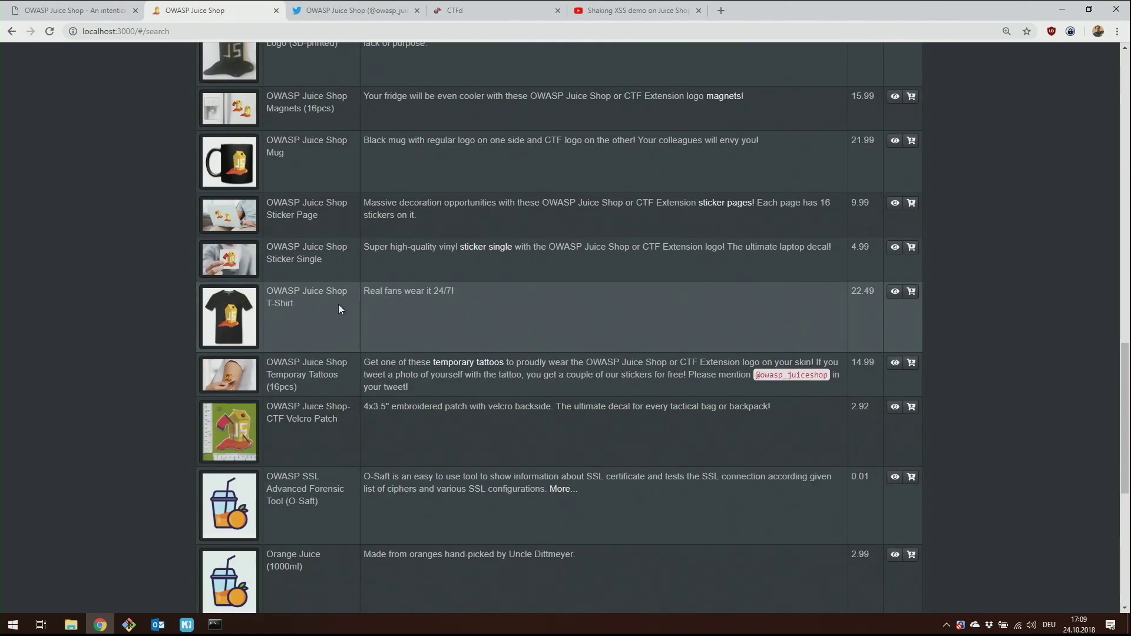
scroll(340, 294, up, 3)
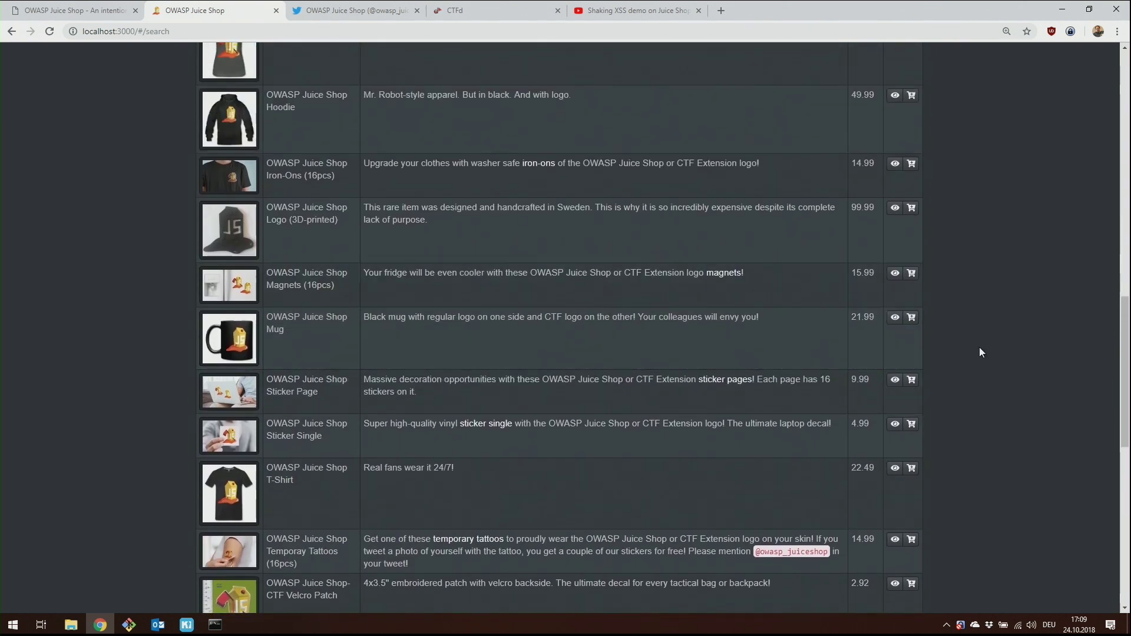
scroll(430, 324, up, 6)
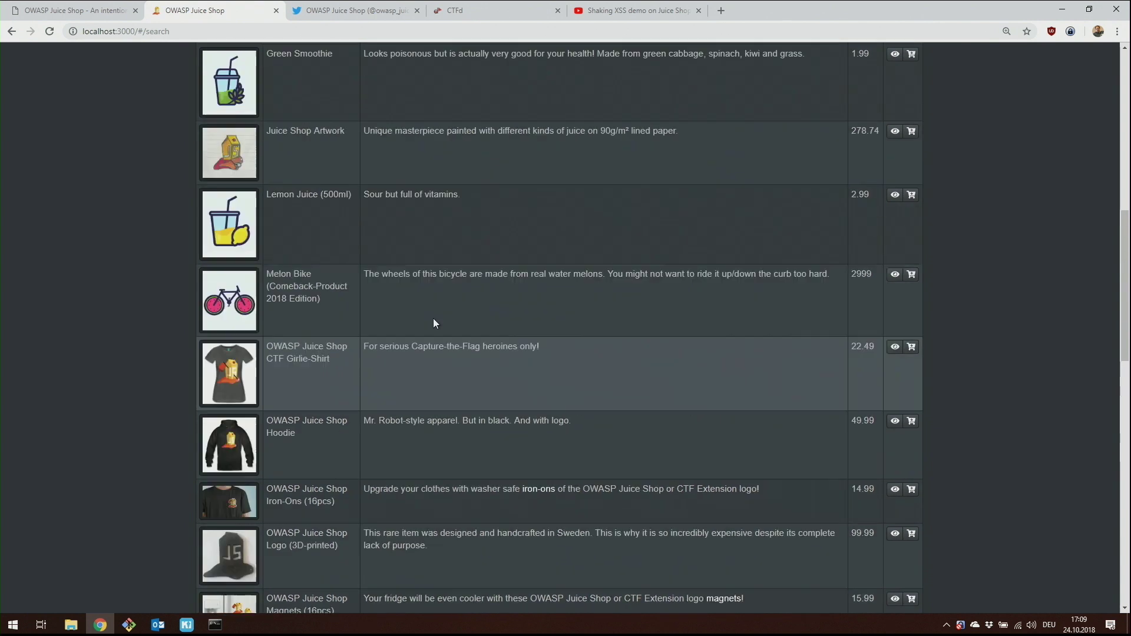
scroll(433, 322, down, 1)
click(911, 390)
scroll(307, 331, up, 8)
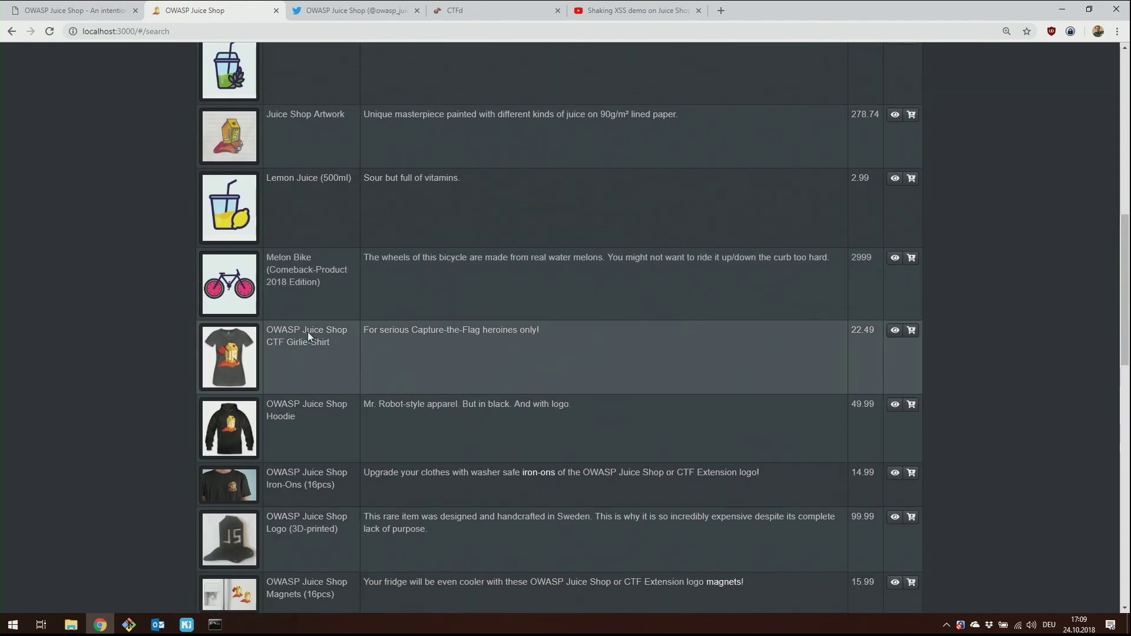
scroll(352, 334, up, 3)
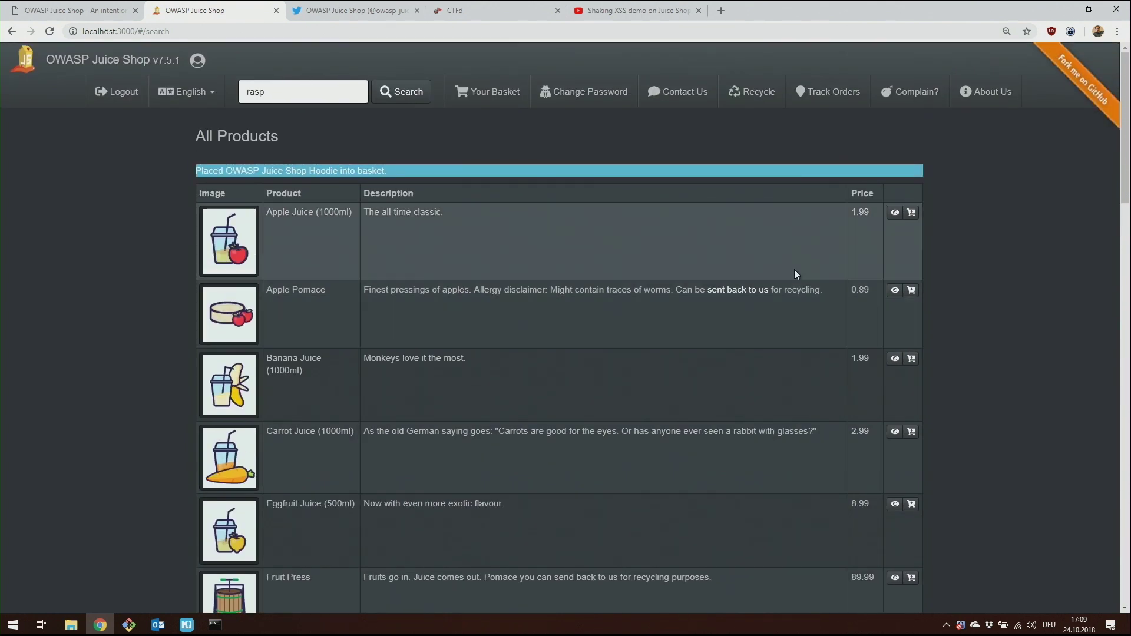
click(485, 95)
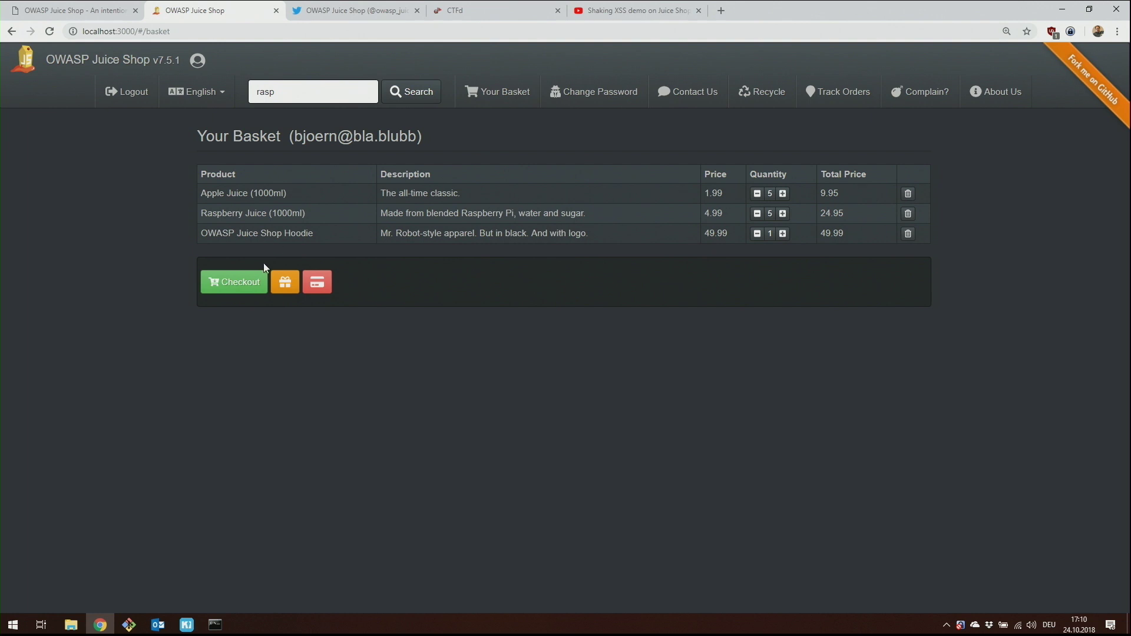
Try redeeming a made-up ten-character coupon code on the basket.
click(281, 280)
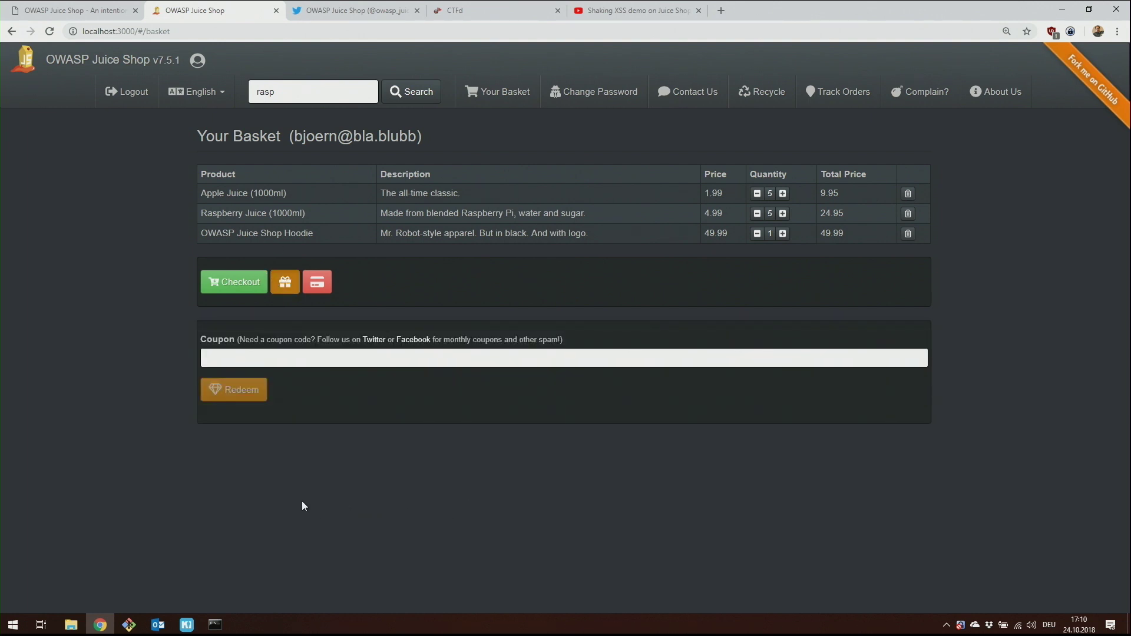
click(307, 361)
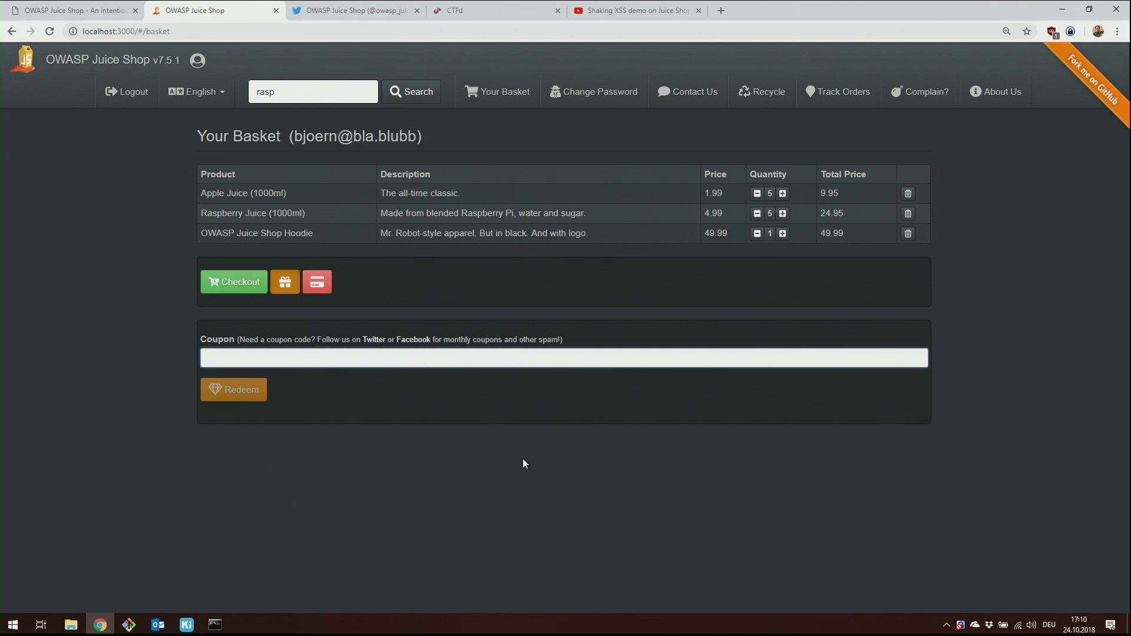
text(jgj)
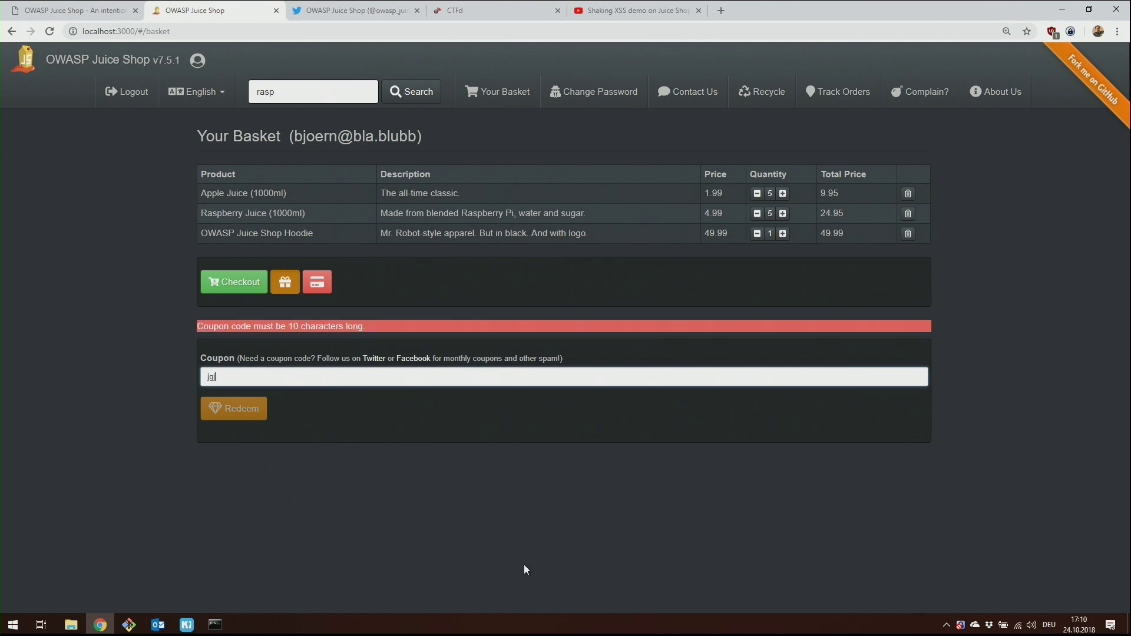
text(erekkeke)
key(BackSpace)
click(239, 406)
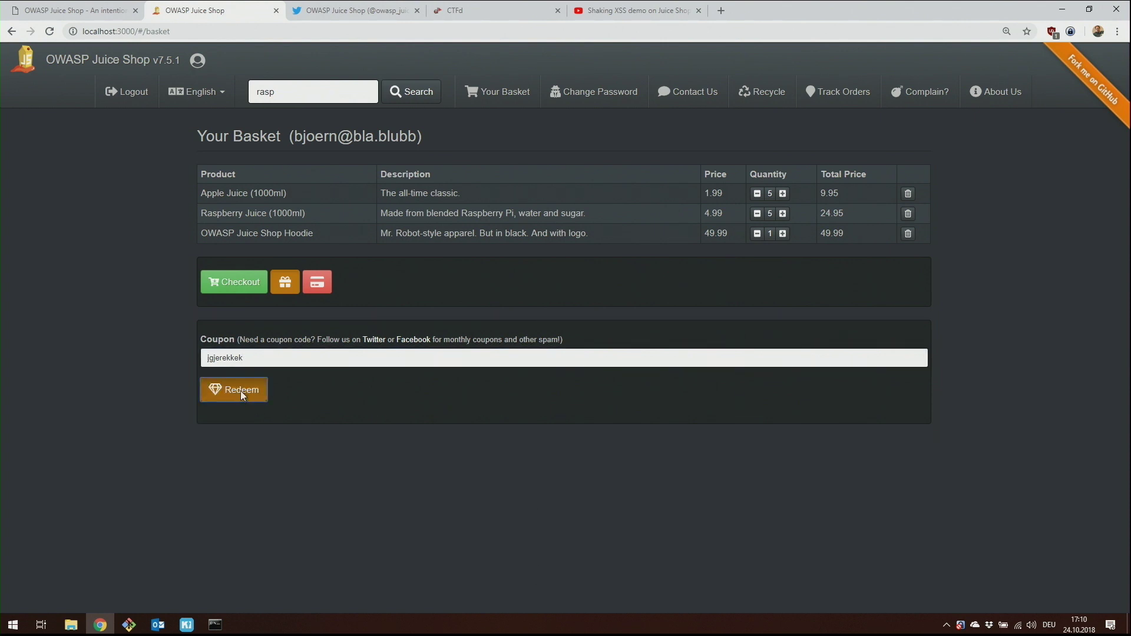
Clear the rejected coupon code and go to the shop's Twitter page.
drag(296, 370, 155, 387)
key(BackSpace)
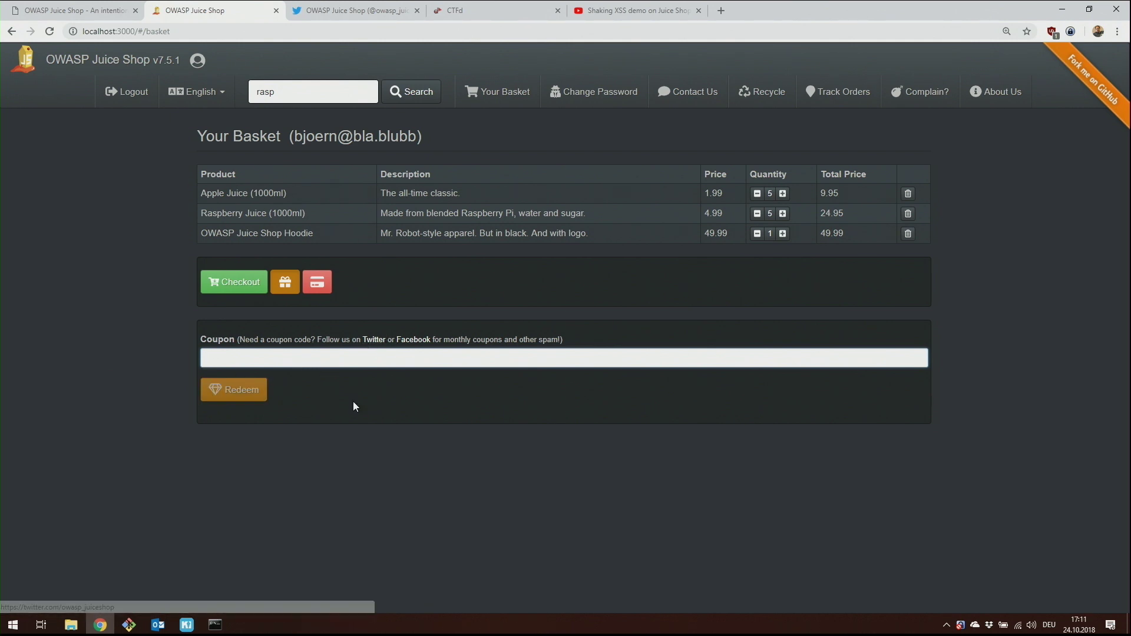
click(347, 7)
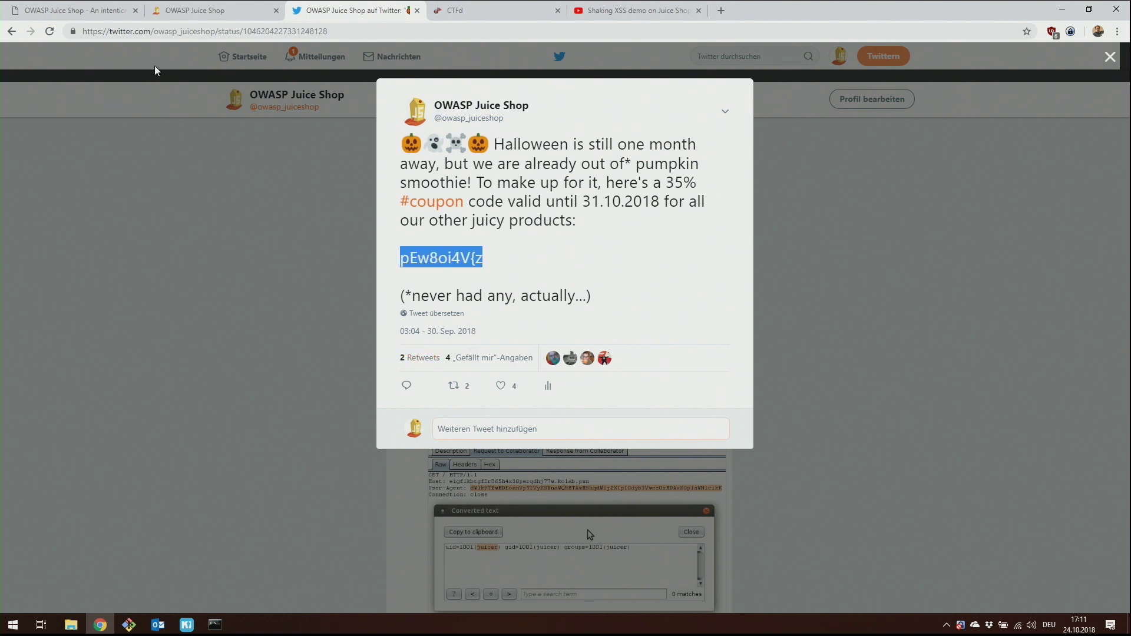
Paste the tweet's 35% coupon code into the basket's Coupon field and redeem it.
key(Escape)
click(206, 10)
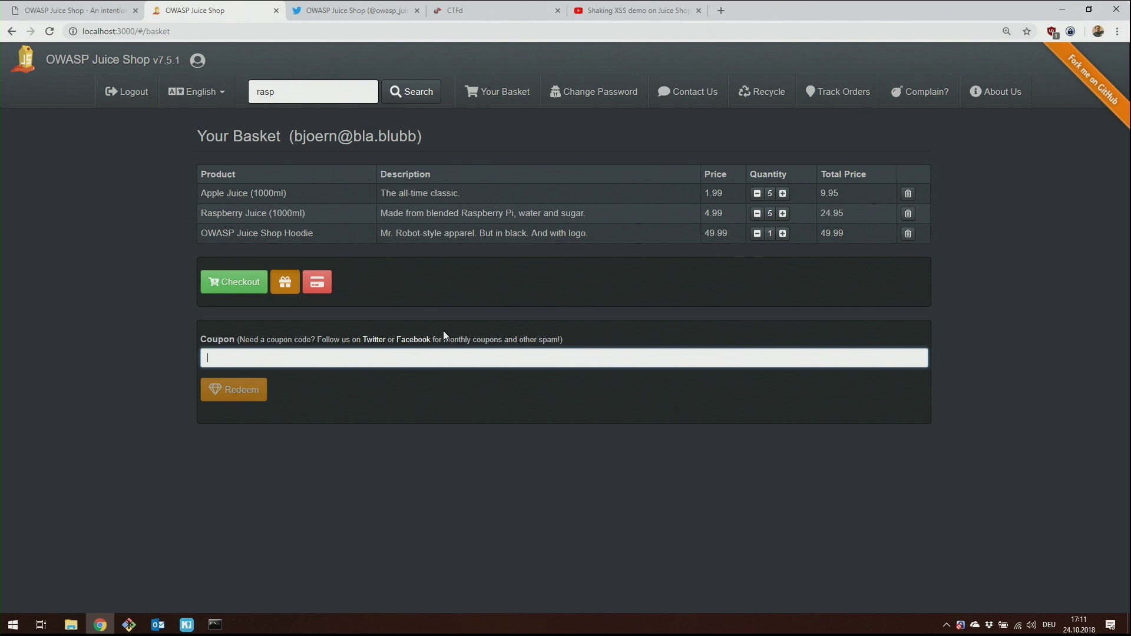
key(ctrl+v)
click(236, 389)
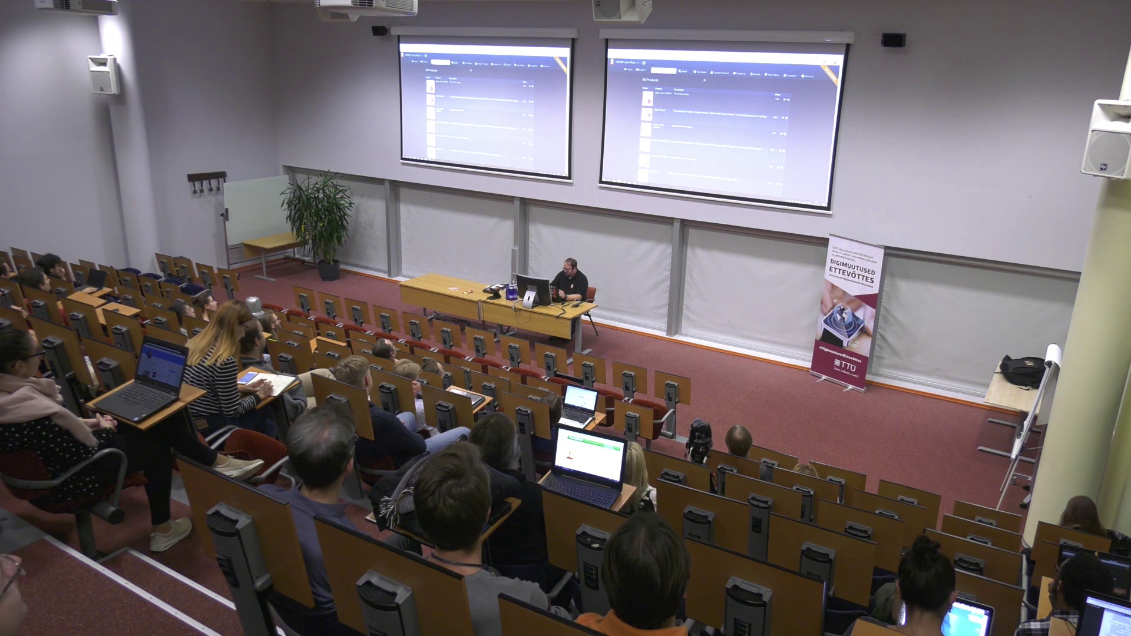
Visit the Change Password, Track Orders, Complain and Recycle pages, running an order lookup along the way.
click(719, 72)
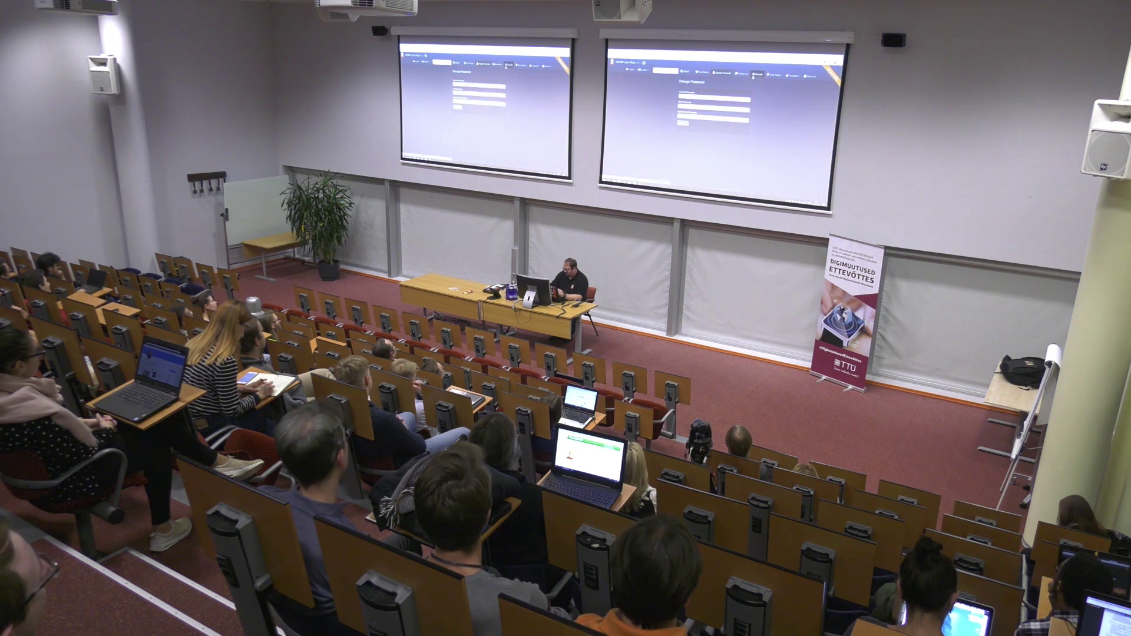
click(774, 75)
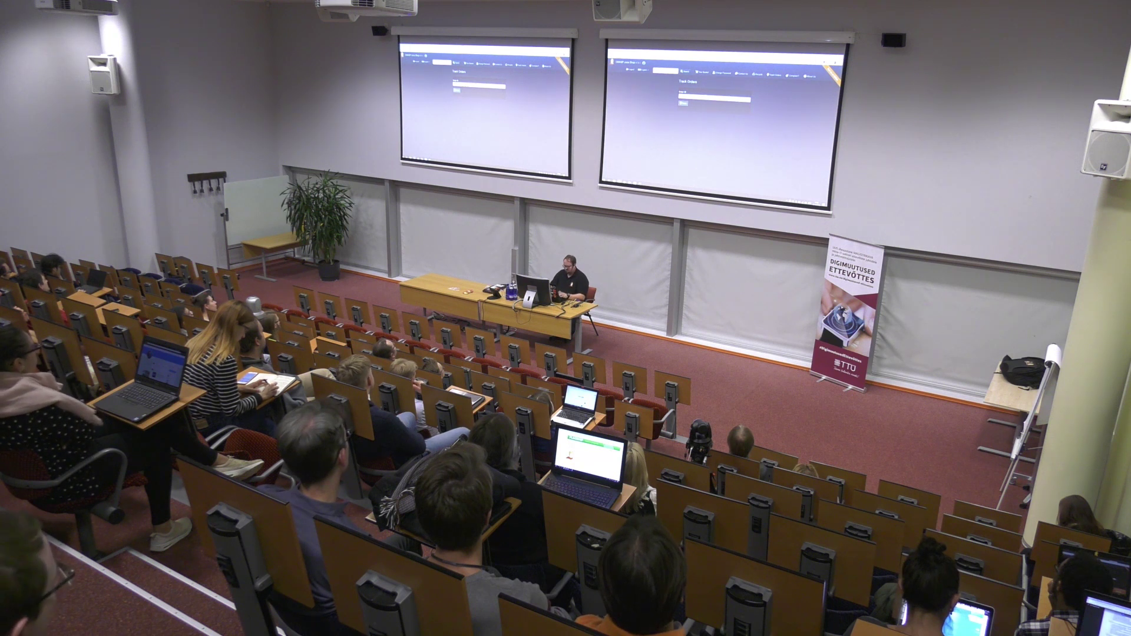
key(Return)
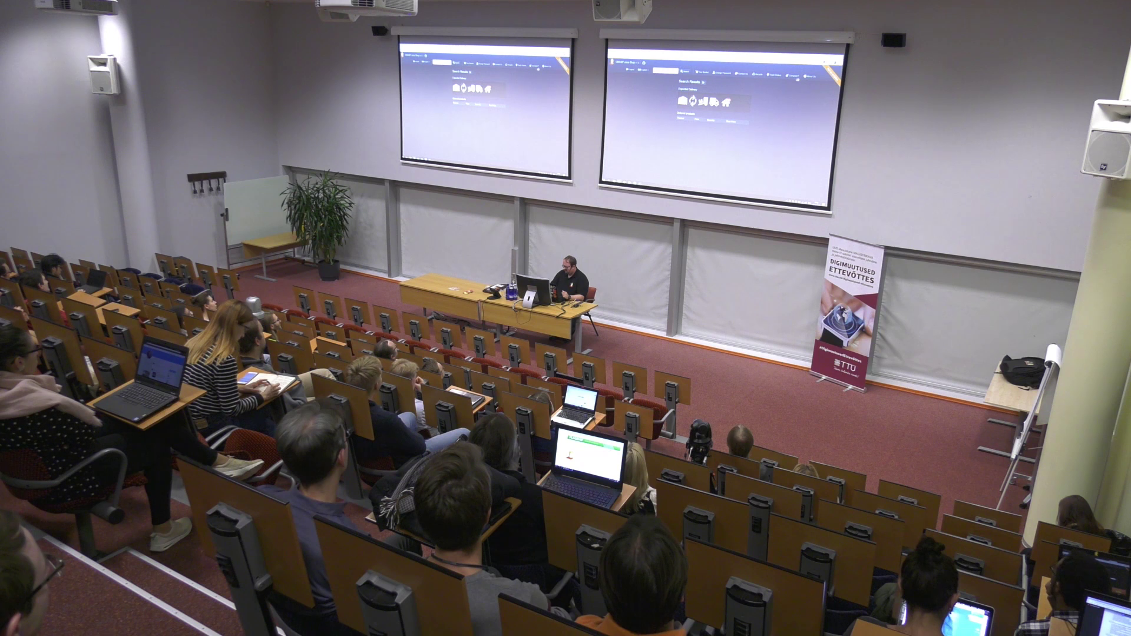
click(796, 76)
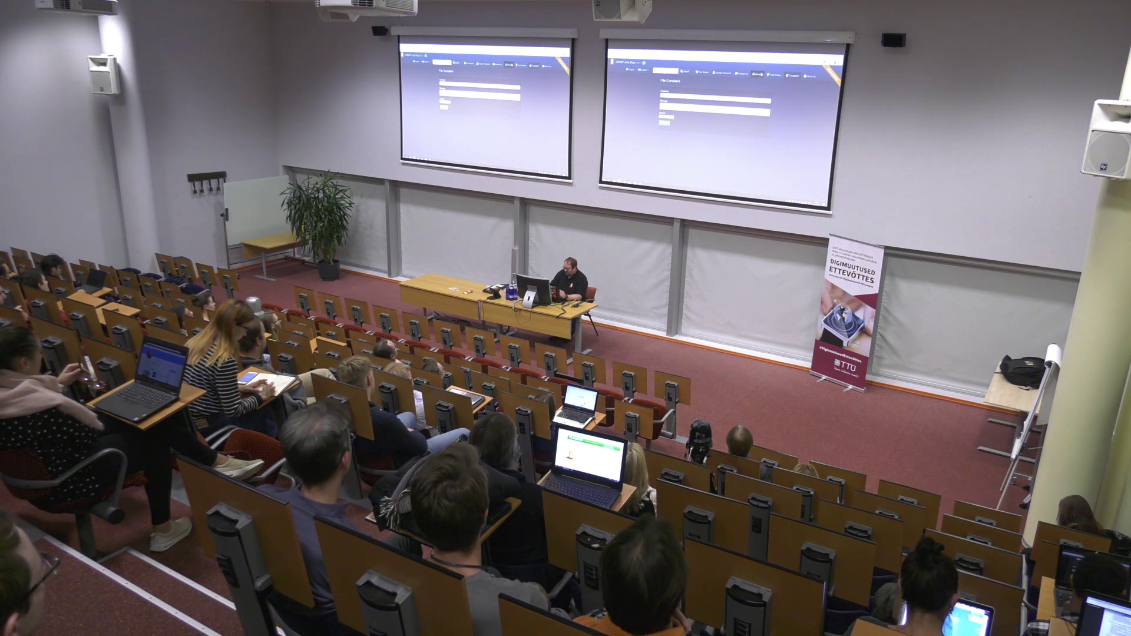
click(508, 65)
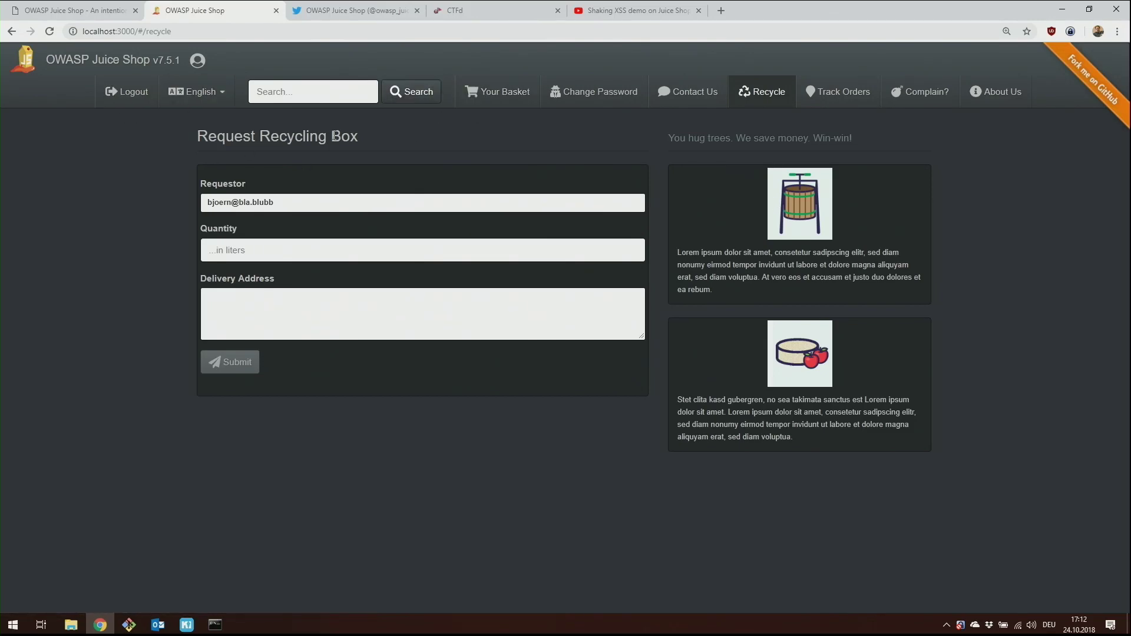
Return to the product list, then show the project intro tab full screen with F11.
click(64, 62)
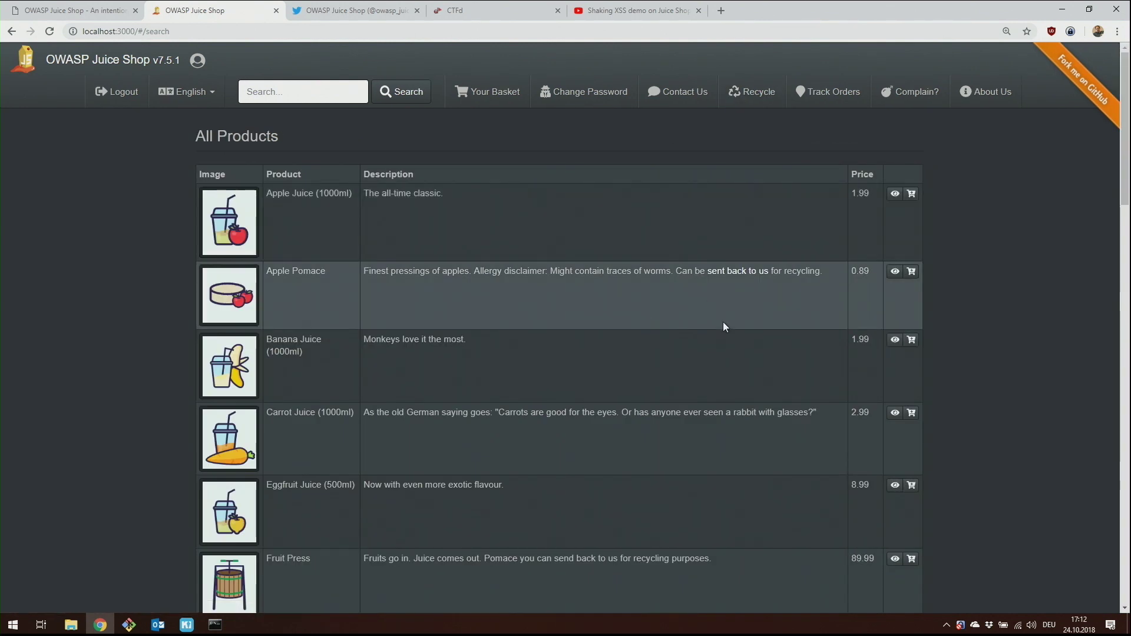
click(50, 7)
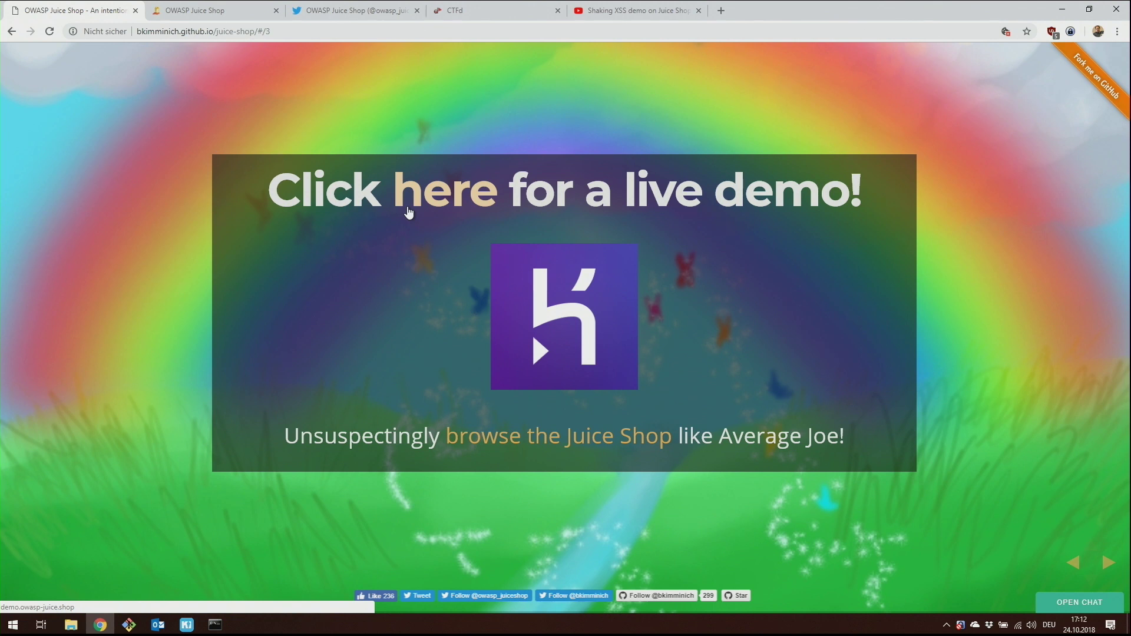
key(F11)
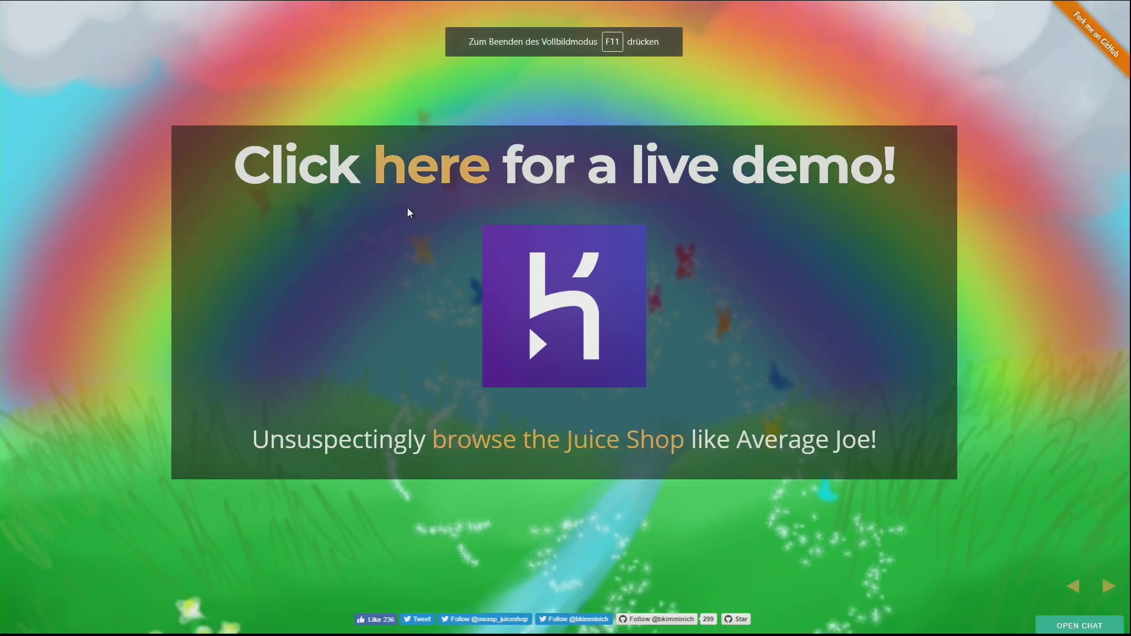
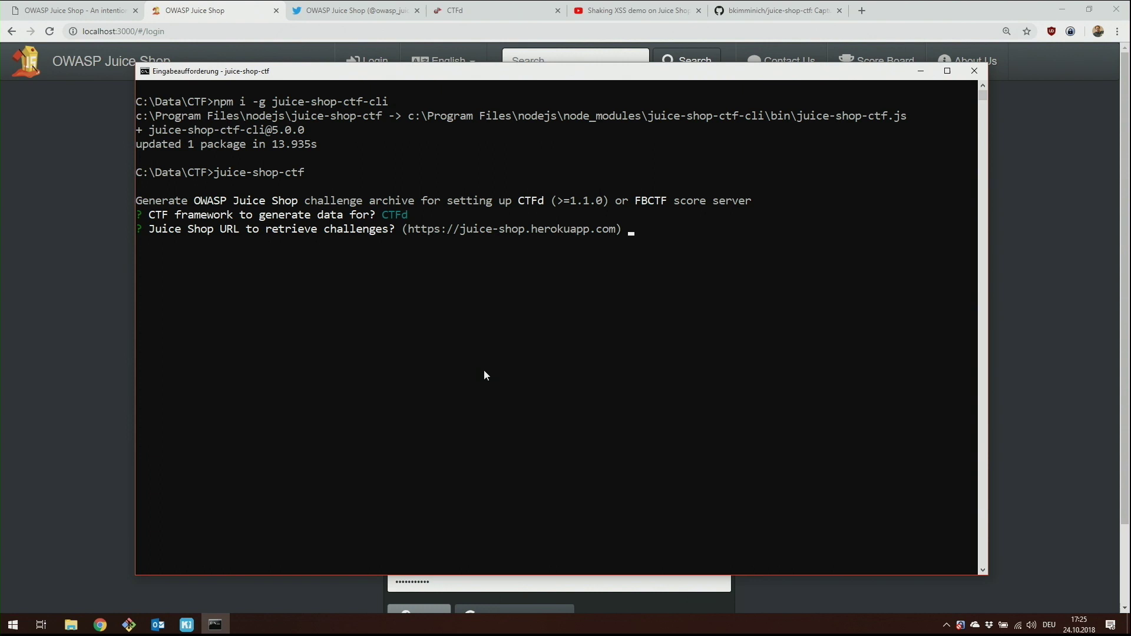
text(ttp://localhost:3000)
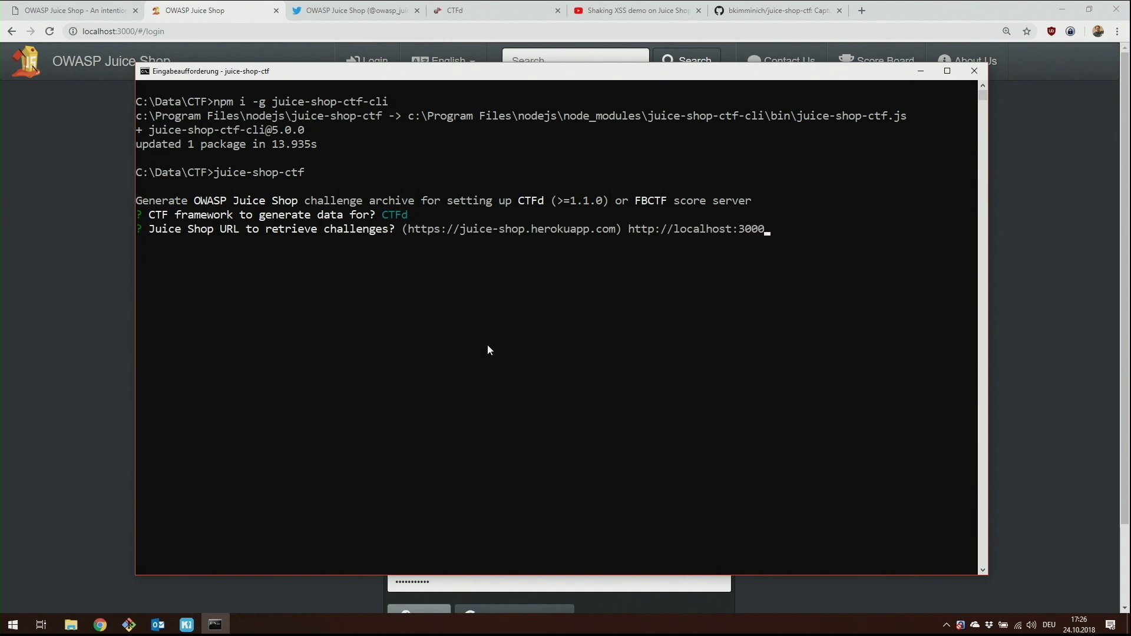
key(Return)
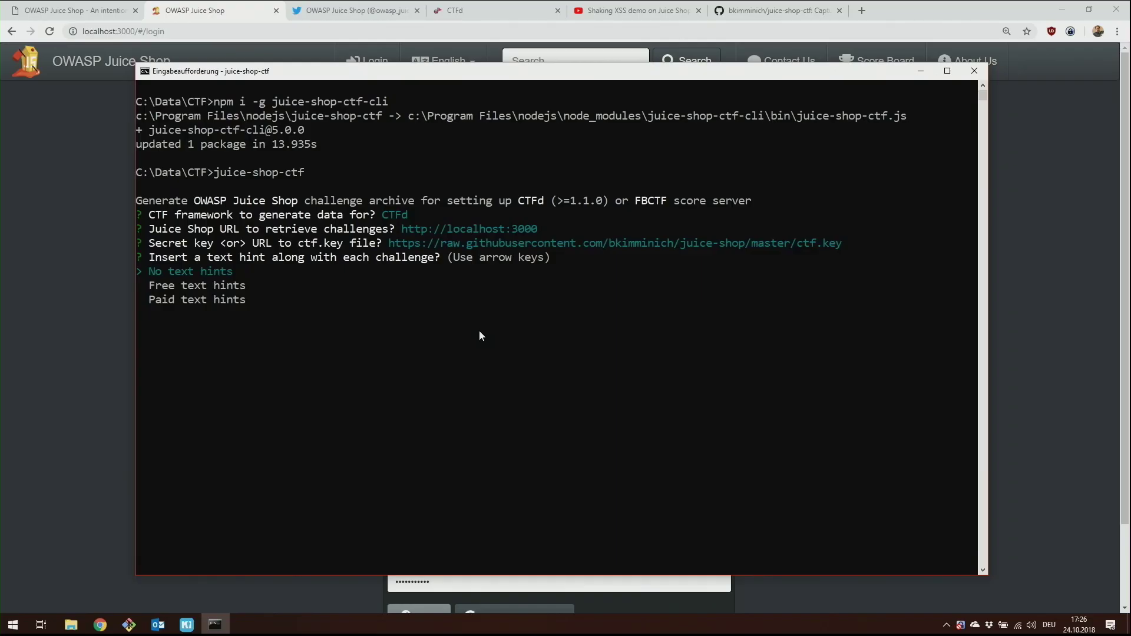
key(Up)
key(Down)
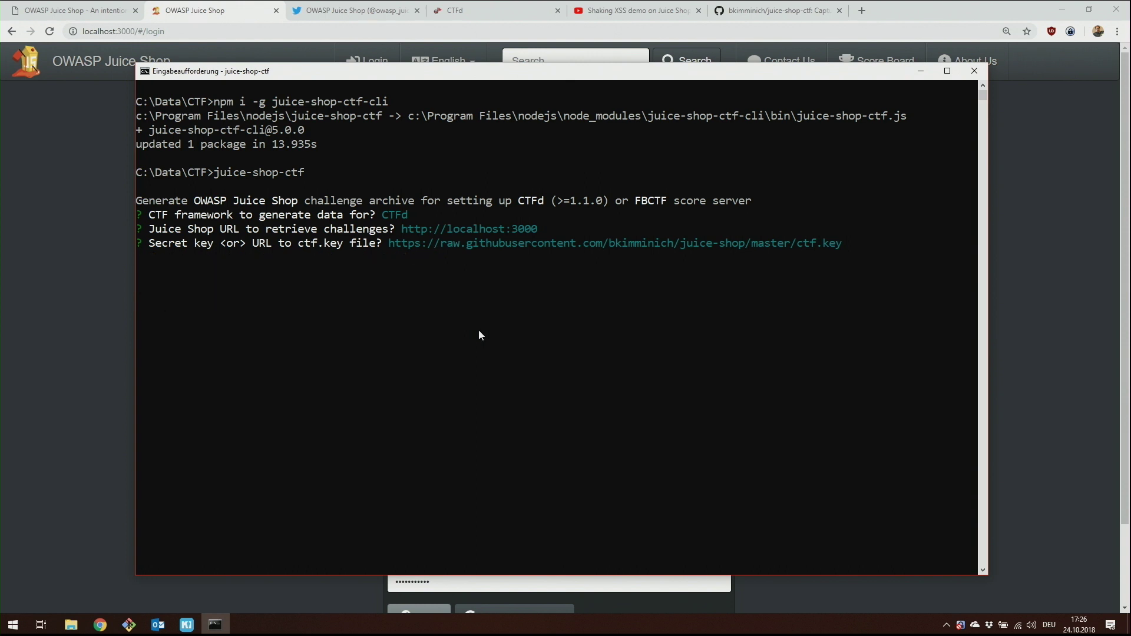
key(Down)
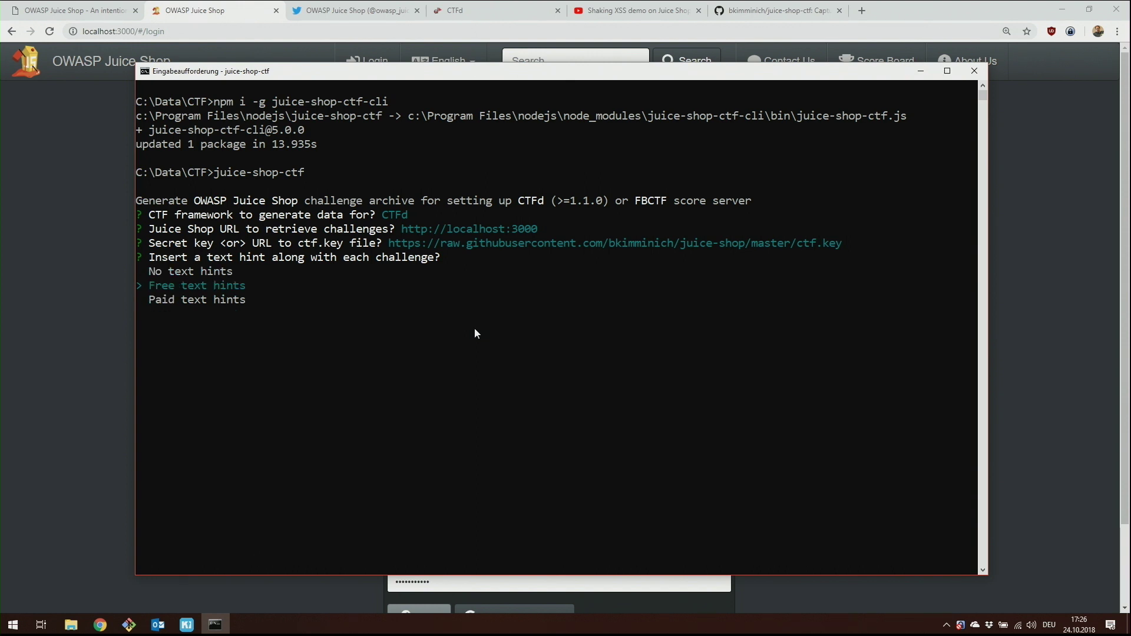
key(Return)
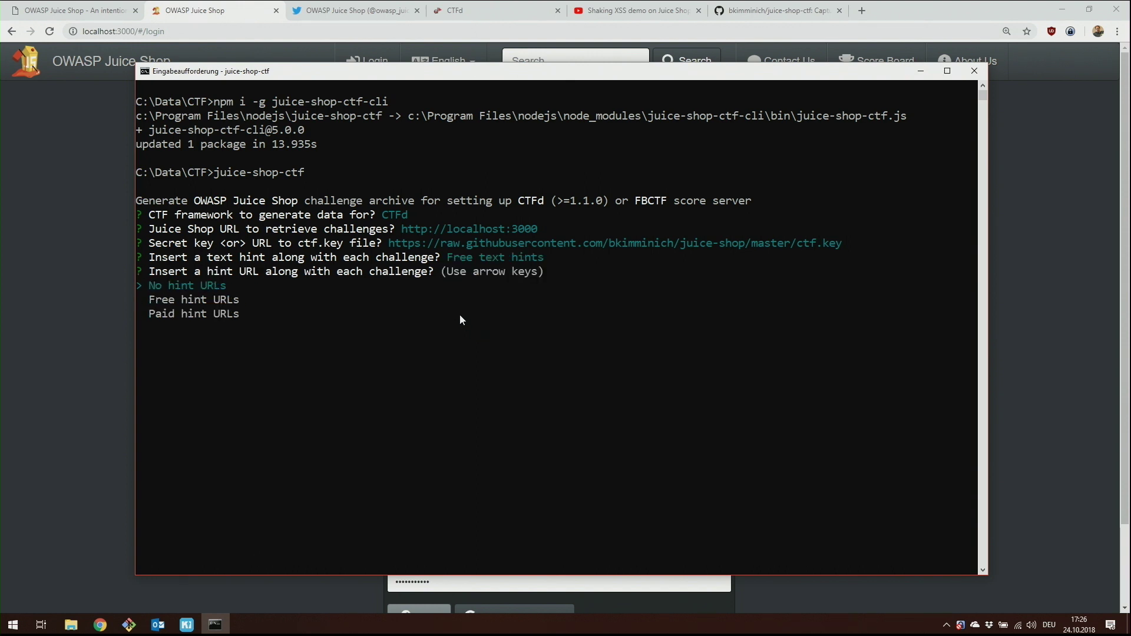
key(Down)
key(Down)
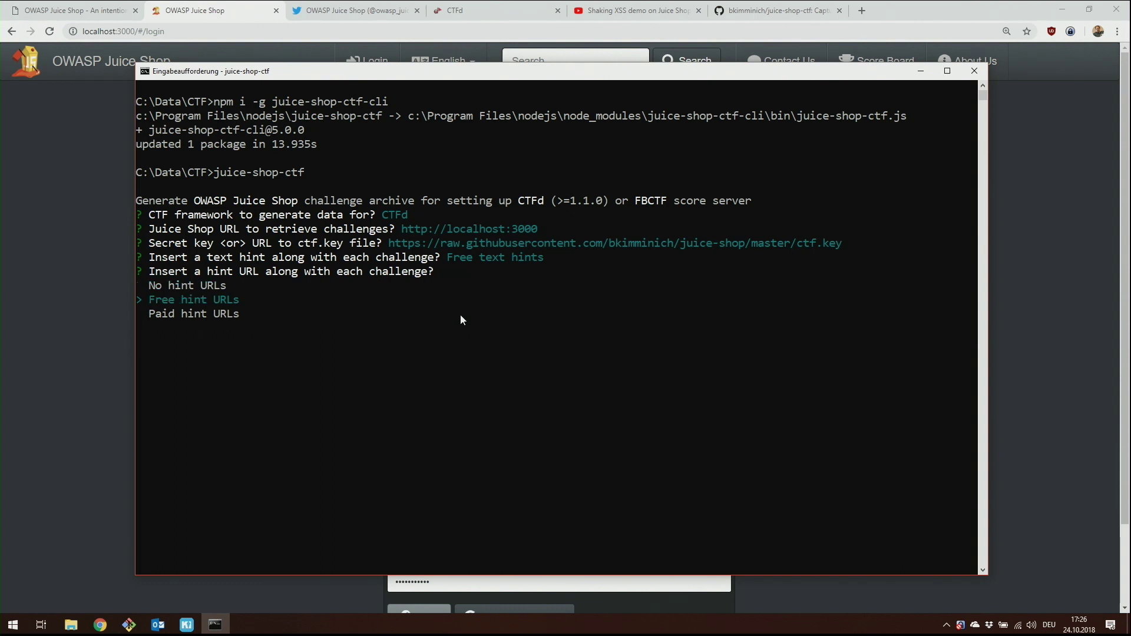
key(Return)
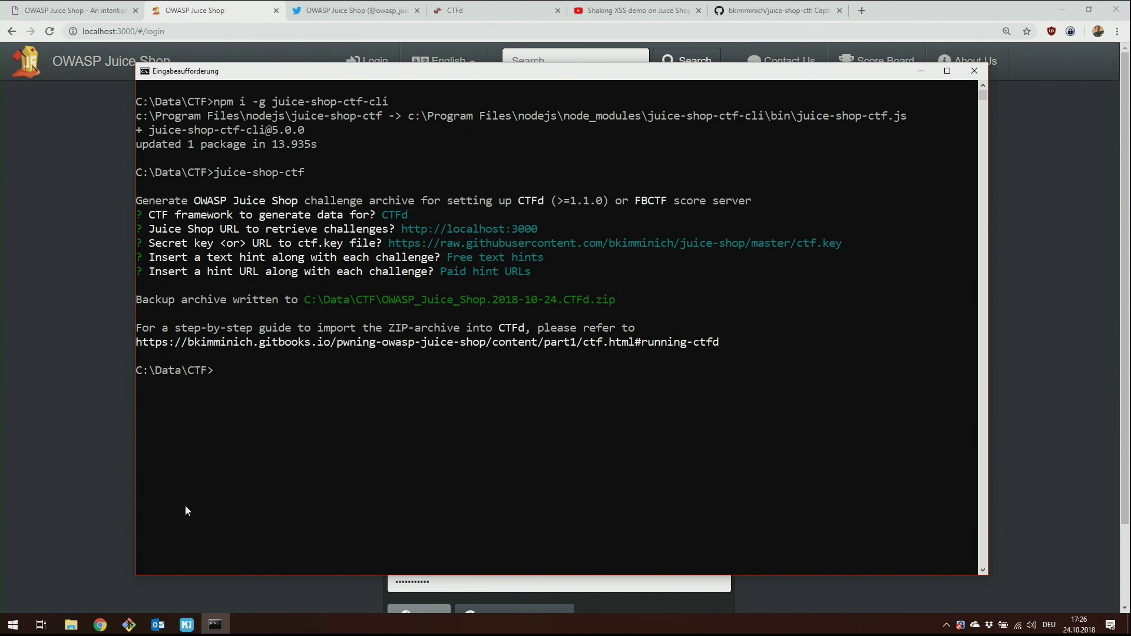
Show C:\Data\CTF with the new 2018-10-24 CTFd zip beside the 10-23 archive.
click(70, 625)
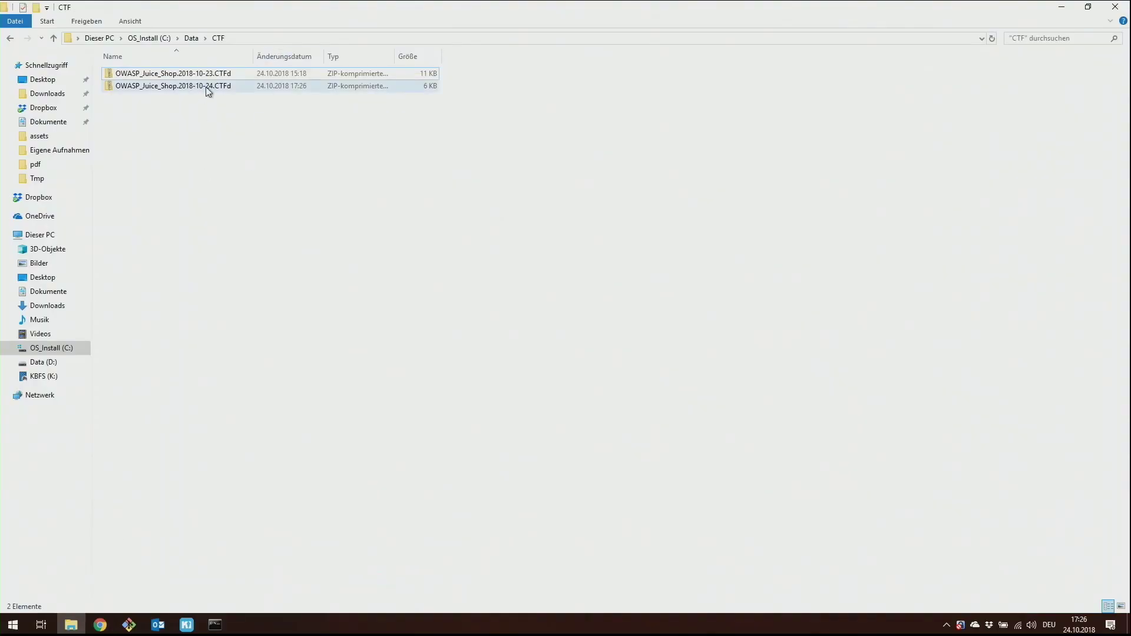
click(207, 87)
click(252, 149)
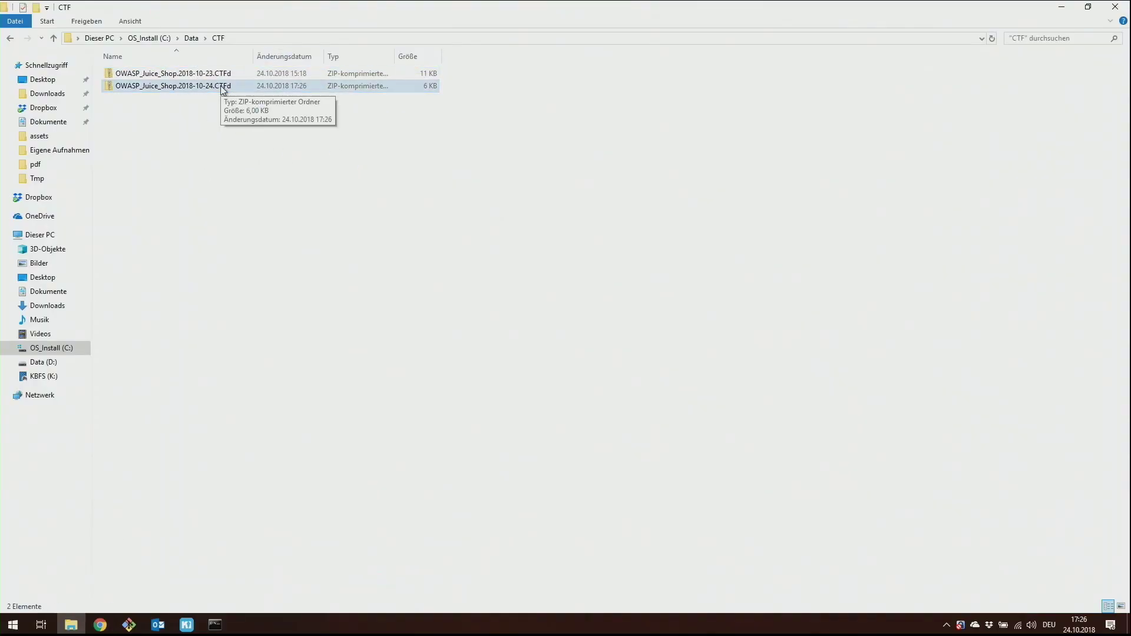
click(223, 87)
click(360, 134)
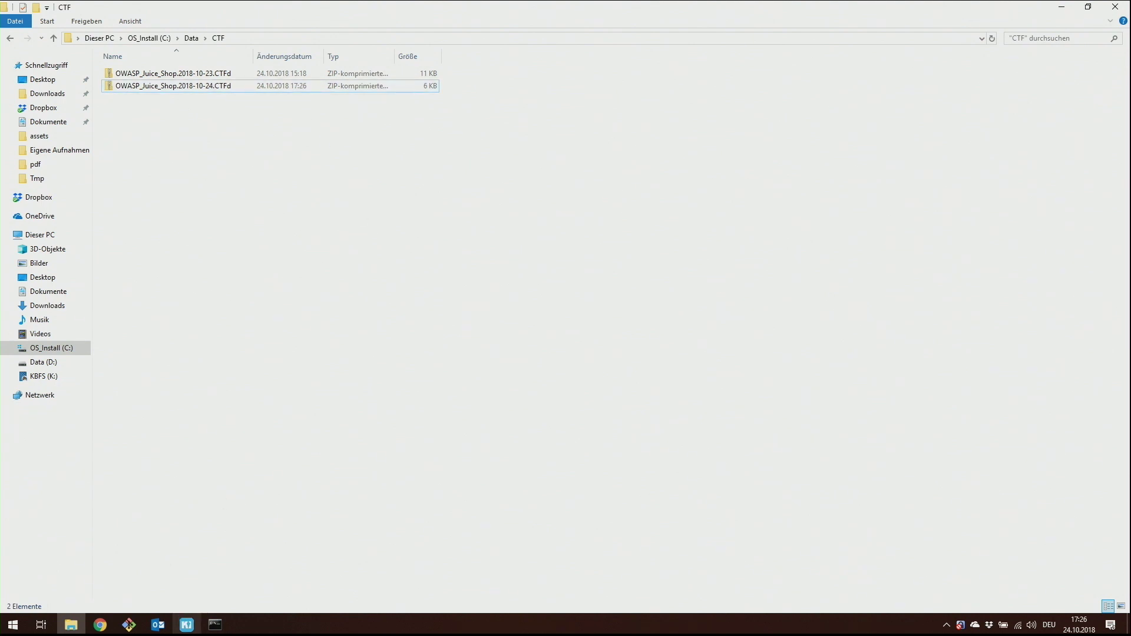
Bring Kitematic with the running ctfd container to the front.
mouse_move(186, 625)
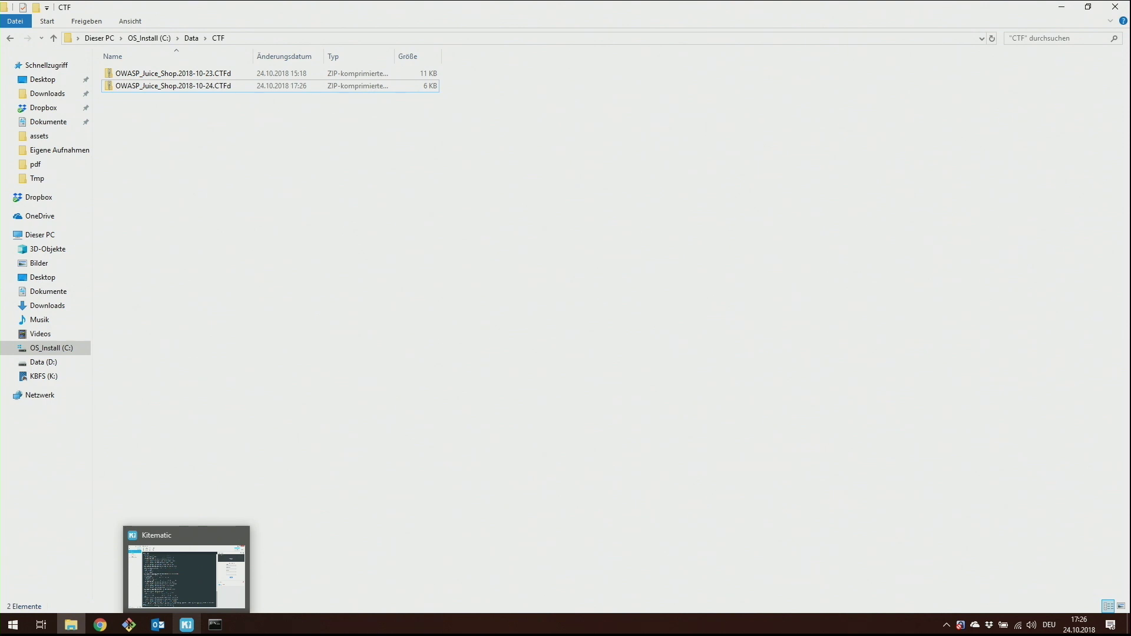
click(186, 624)
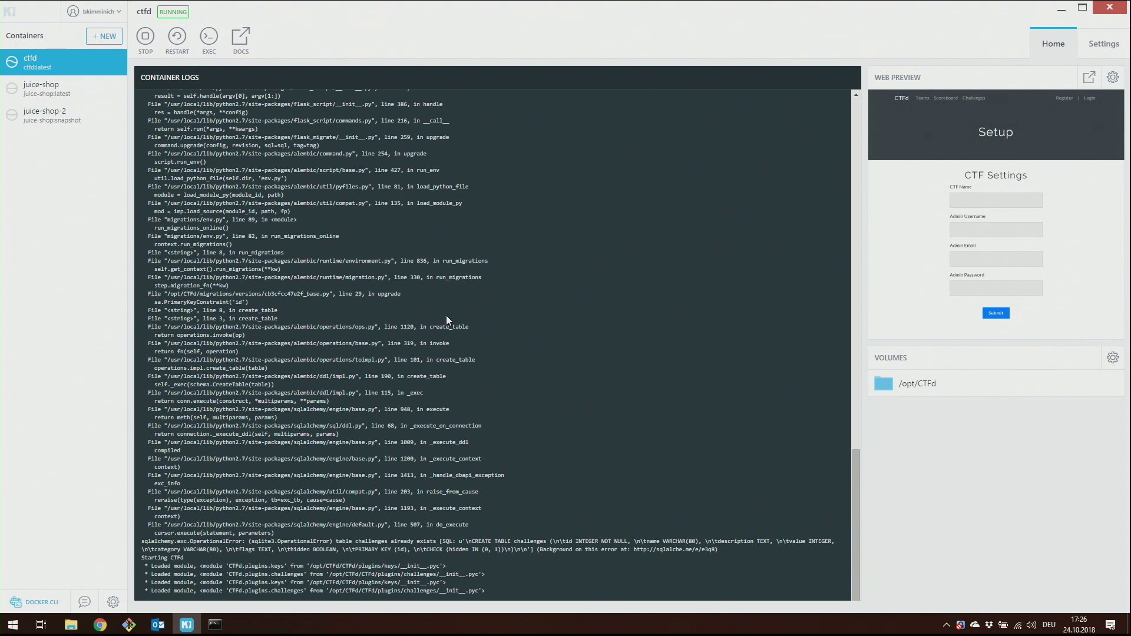
Set up CTFd as 'Juice Shop CTF Tallinn' with the admin's username, e-mail and password.
click(1091, 77)
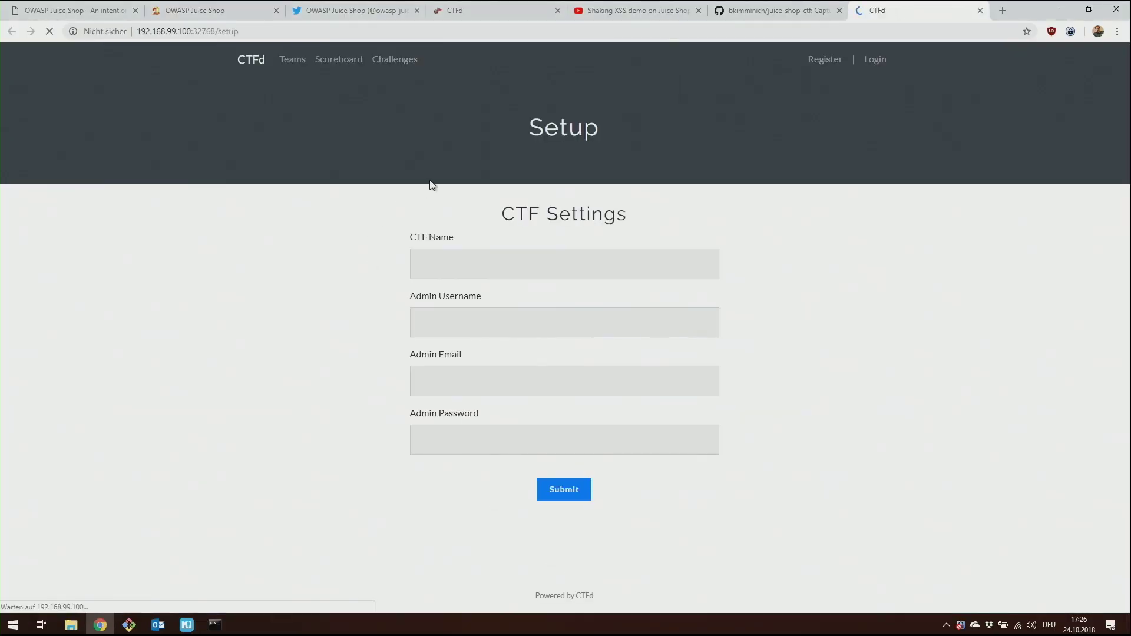
click(594, 260)
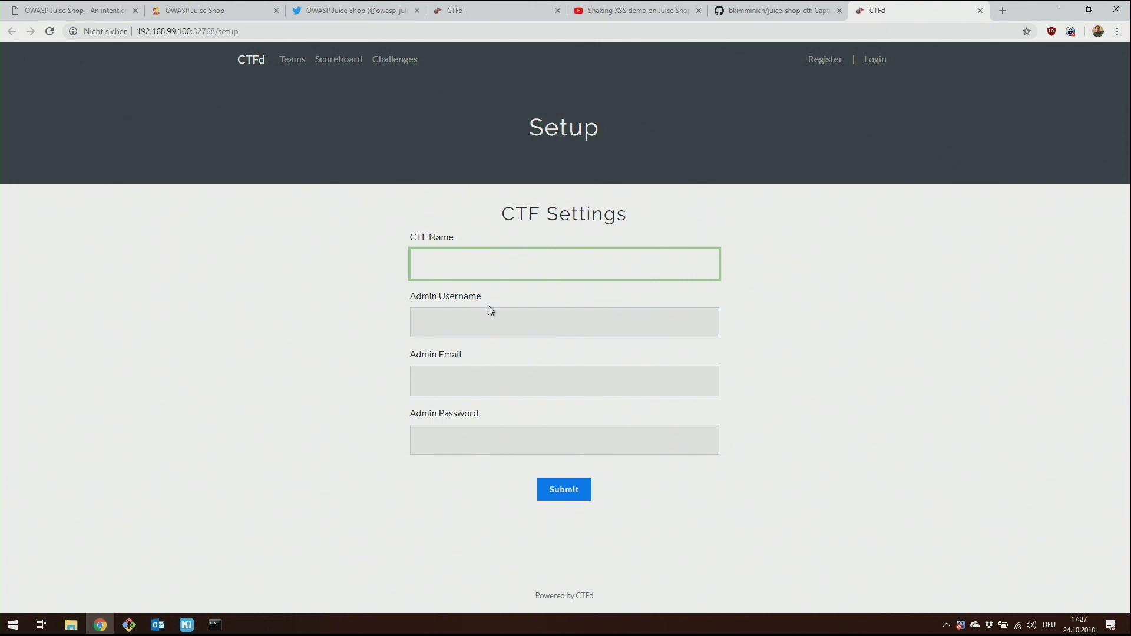
text(Juice Shop CTF Tallinn)
click(461, 310)
key(Tab)
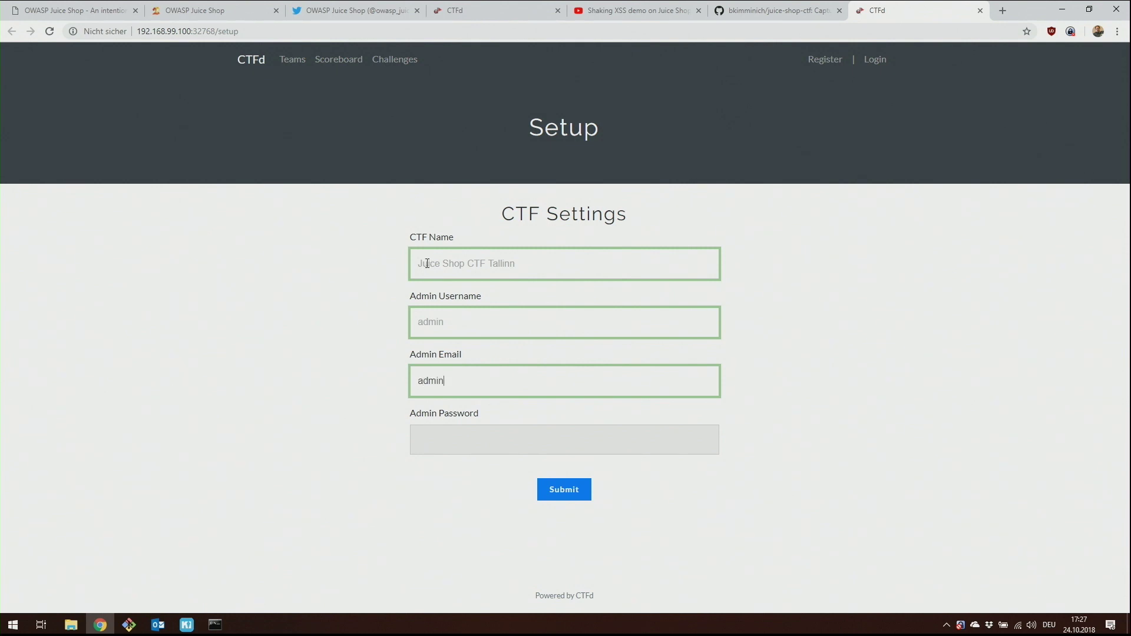
key(Tab)
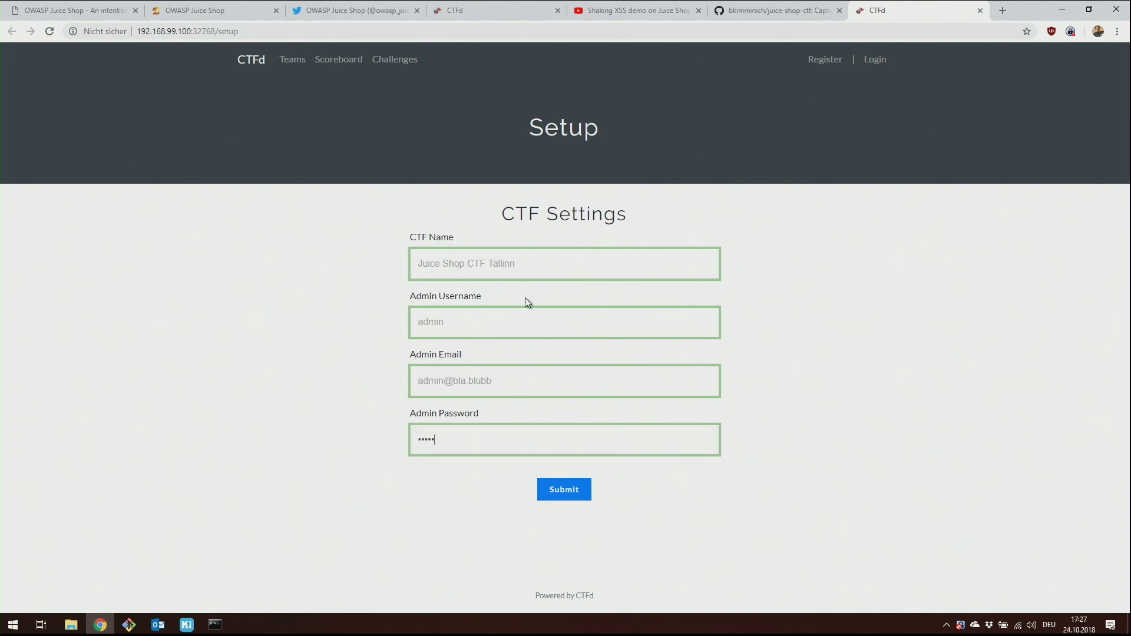
click(558, 495)
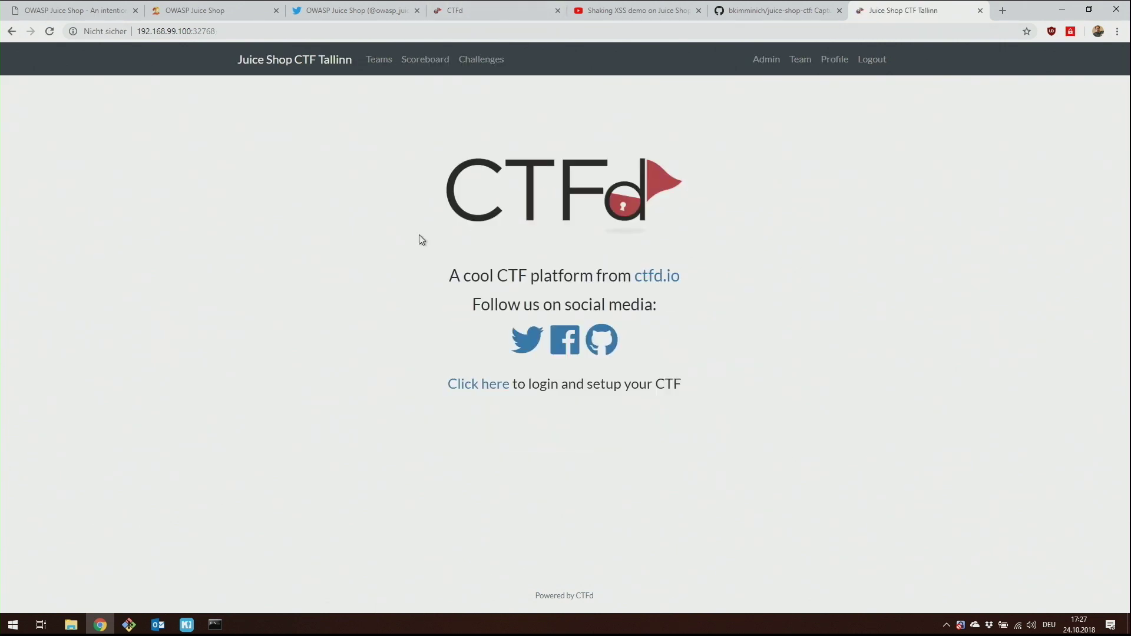
Choose OWASP_Juice_Shop.2018-10-23.CTFd.zip from C:\Data\CTF in Admin > Config > Backup > Import.
click(481, 59)
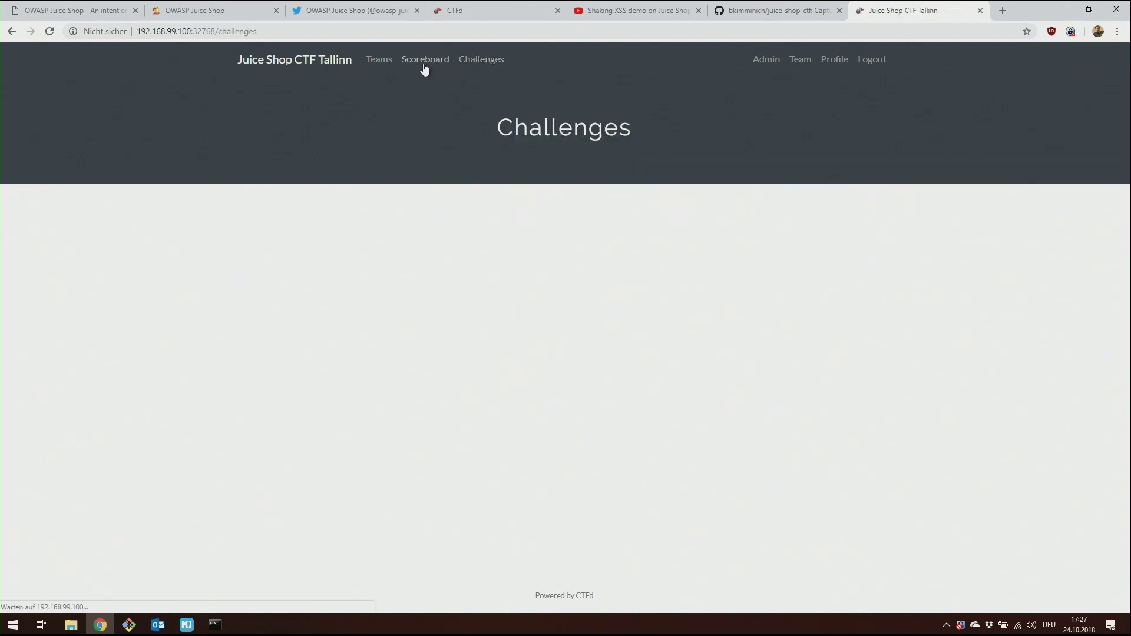
click(423, 61)
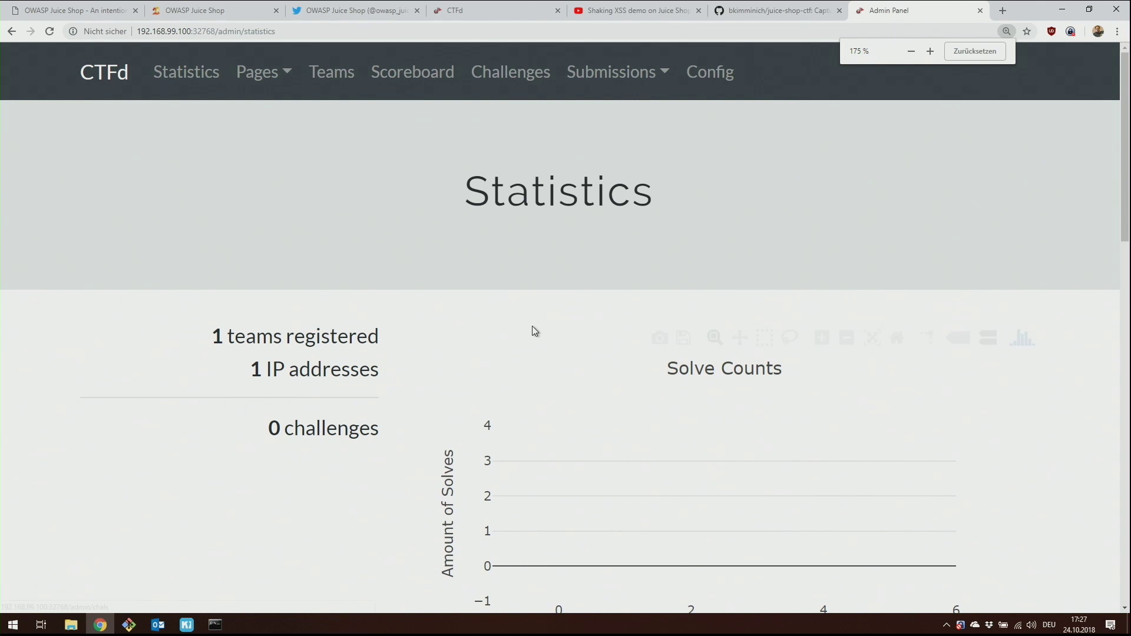
click(730, 72)
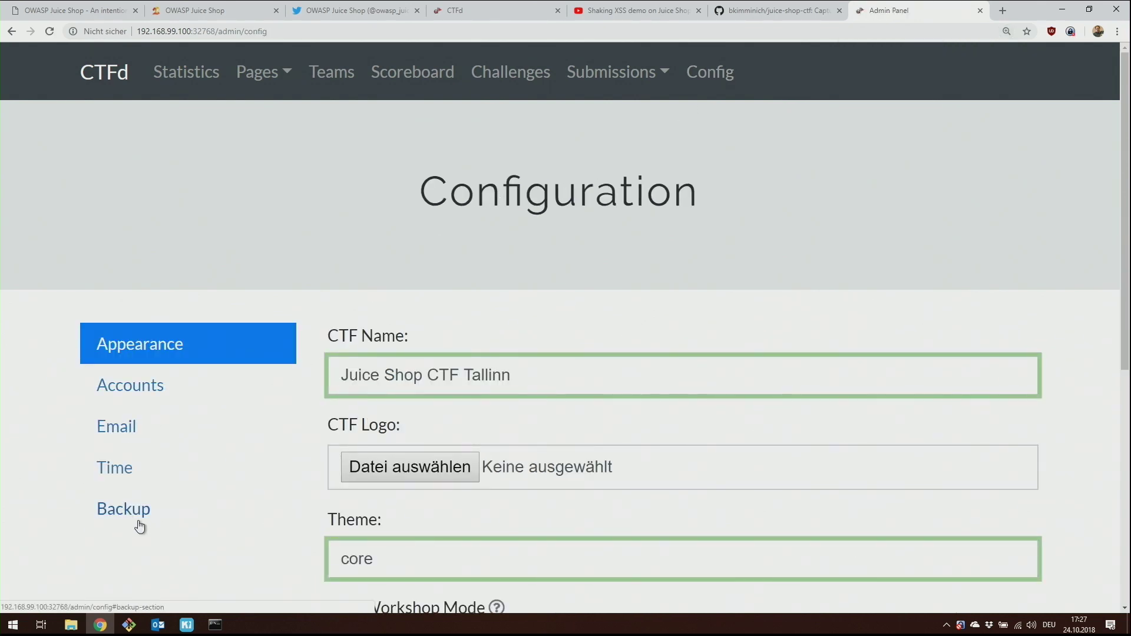
click(140, 527)
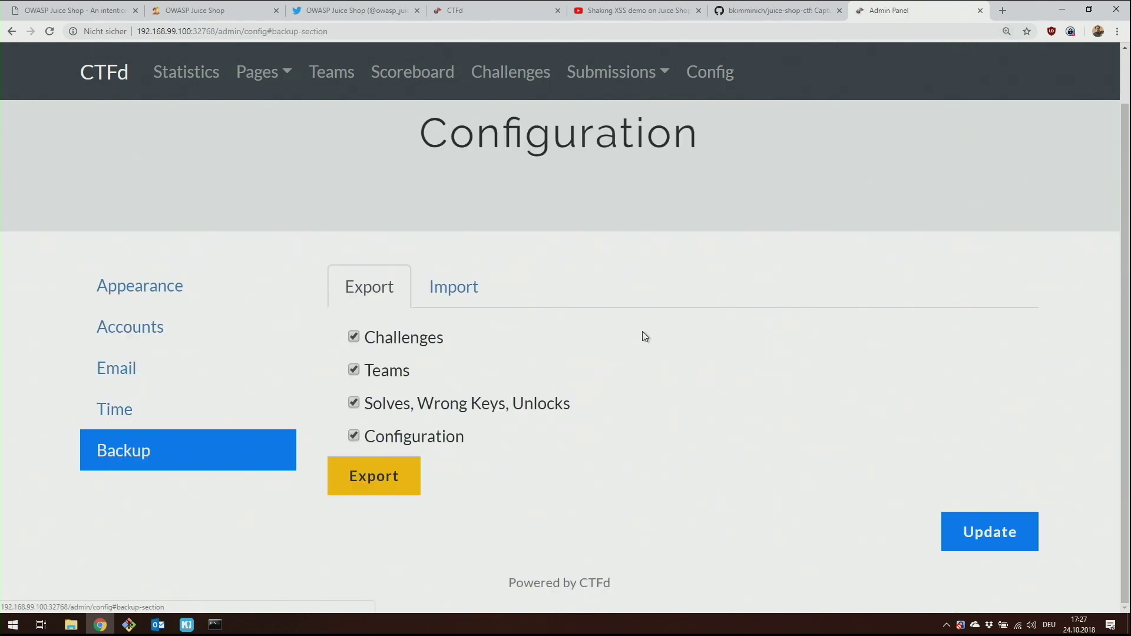
click(468, 289)
scroll(584, 306, down, 1)
click(396, 314)
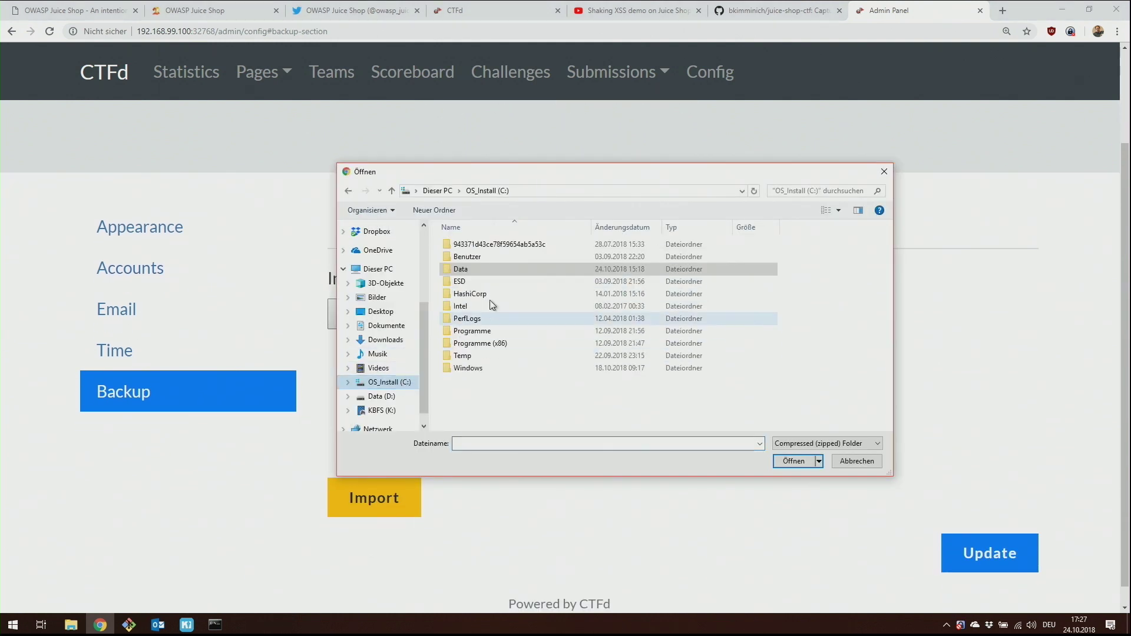
double_click(503, 268)
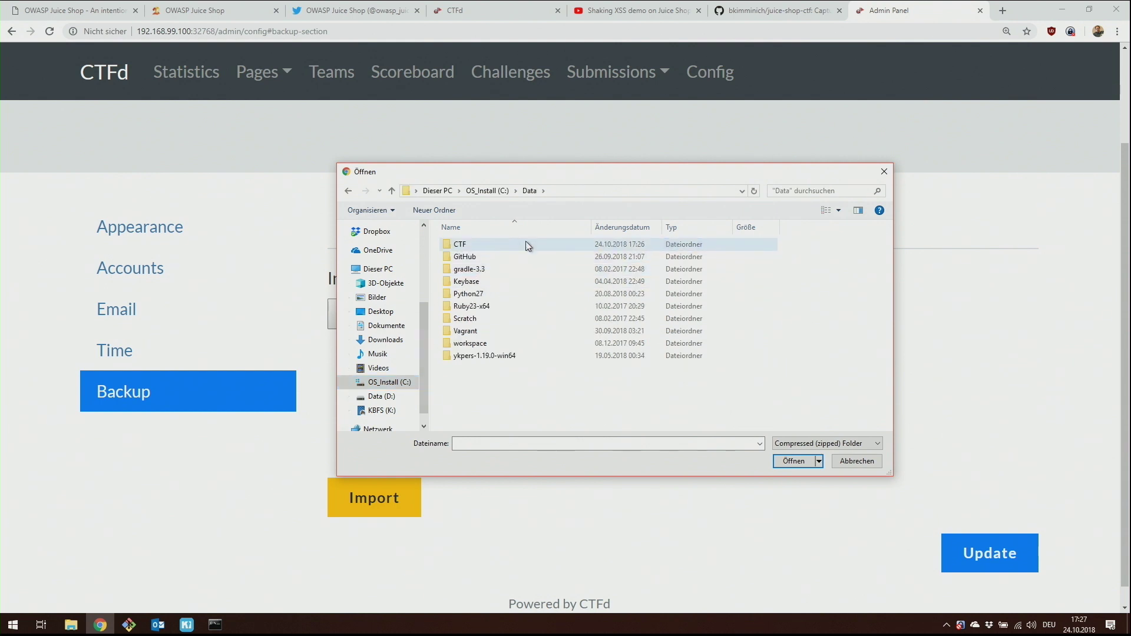
double_click(526, 245)
double_click(514, 246)
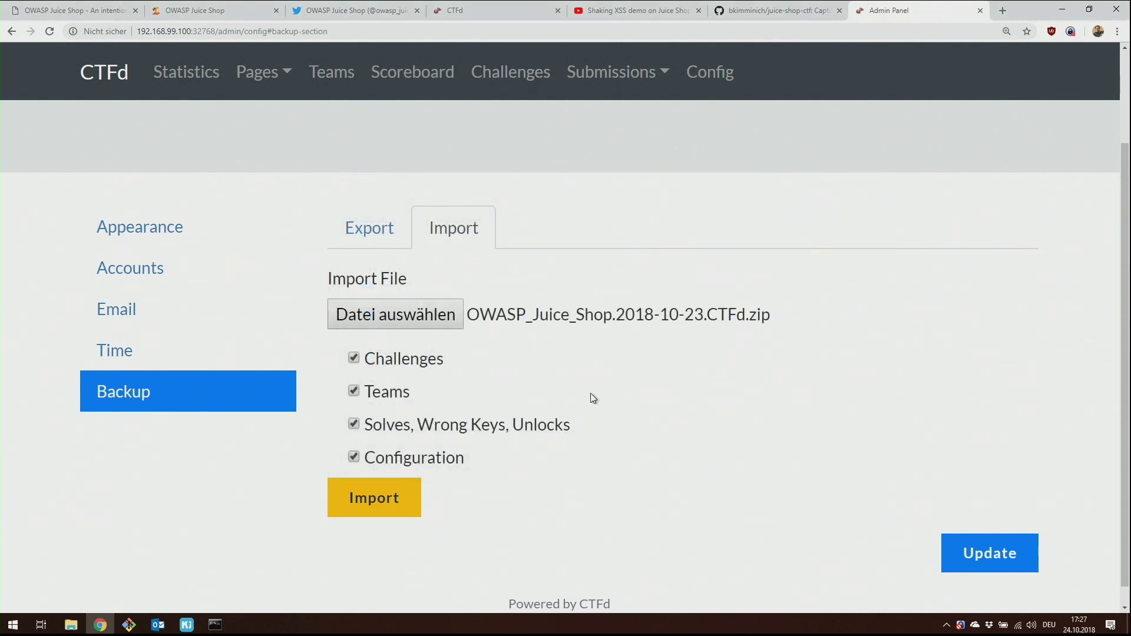
Import only the challenges, excluding teams, solves and configuration.
scroll(547, 316, down, 1)
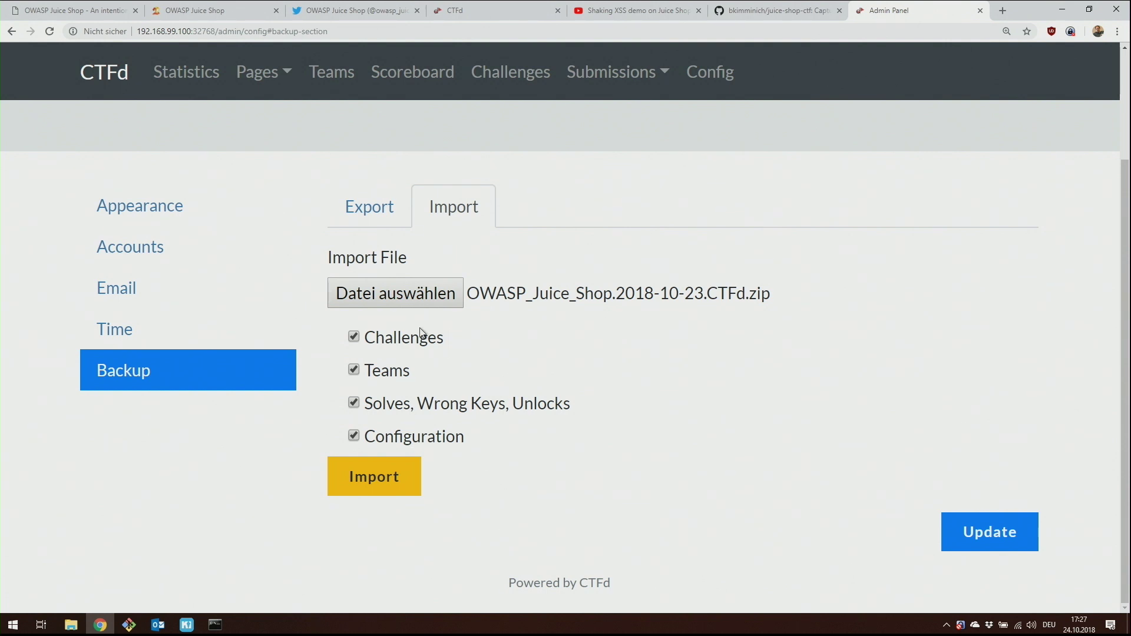
click(354, 370)
click(356, 404)
click(363, 439)
click(394, 497)
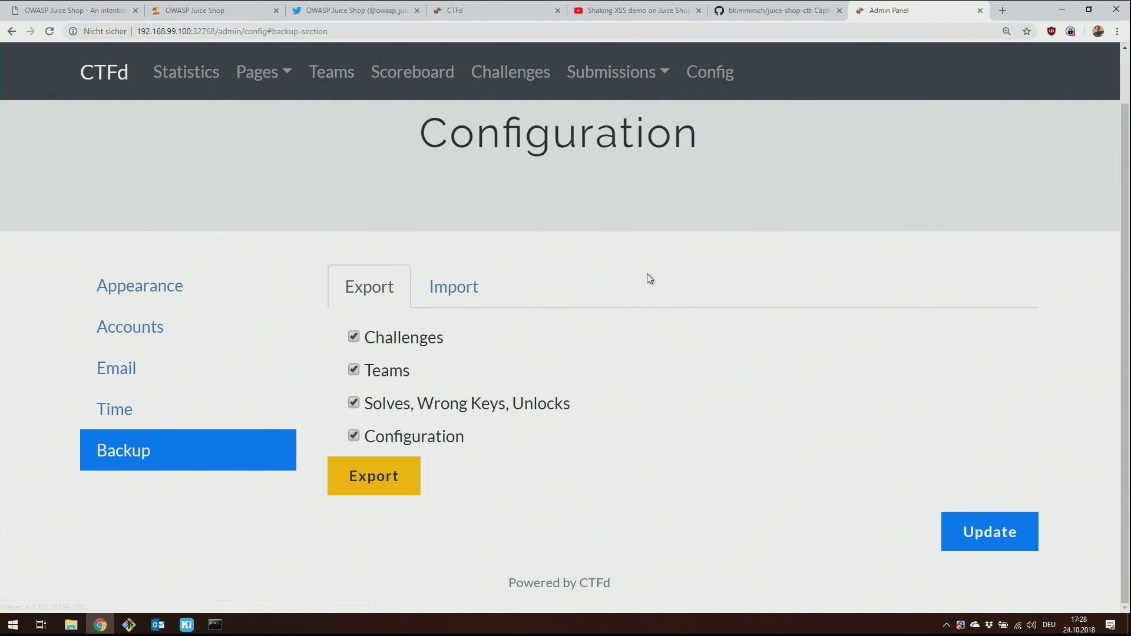
key(ctrl+minus)
key(ctrl+minus)
key(ctrl+minus)
key(ctrl+minus)
key(ctrl+plus)
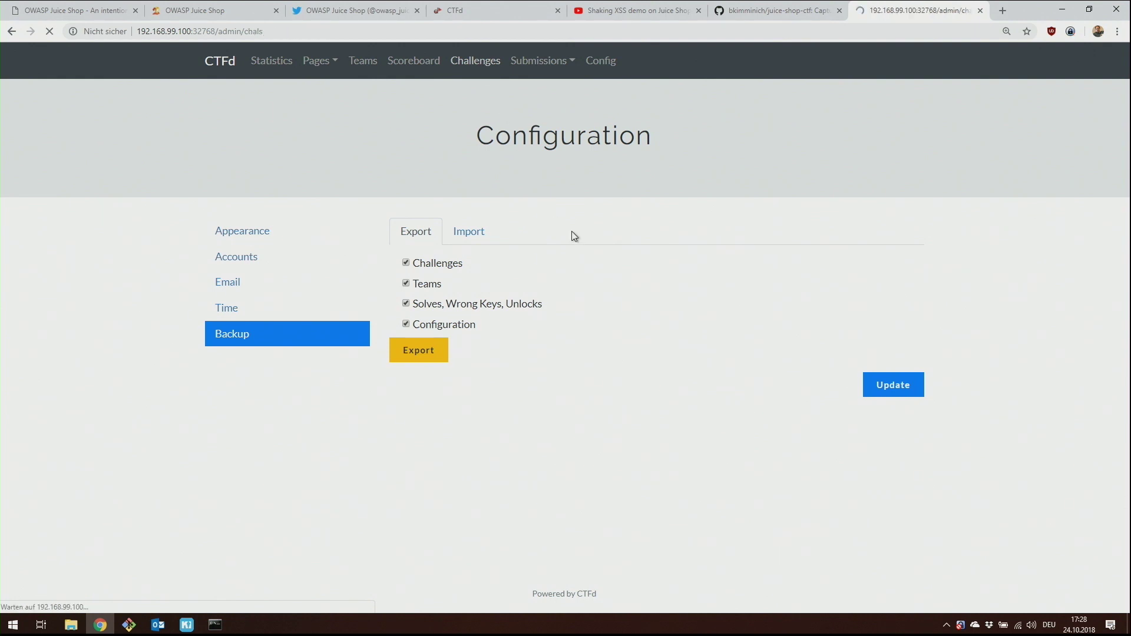
Scroll through the 63 imported challenges, from Score Board to Supply Chain Attack.
scroll(320, 271, down, 1)
scroll(319, 271, down, 20)
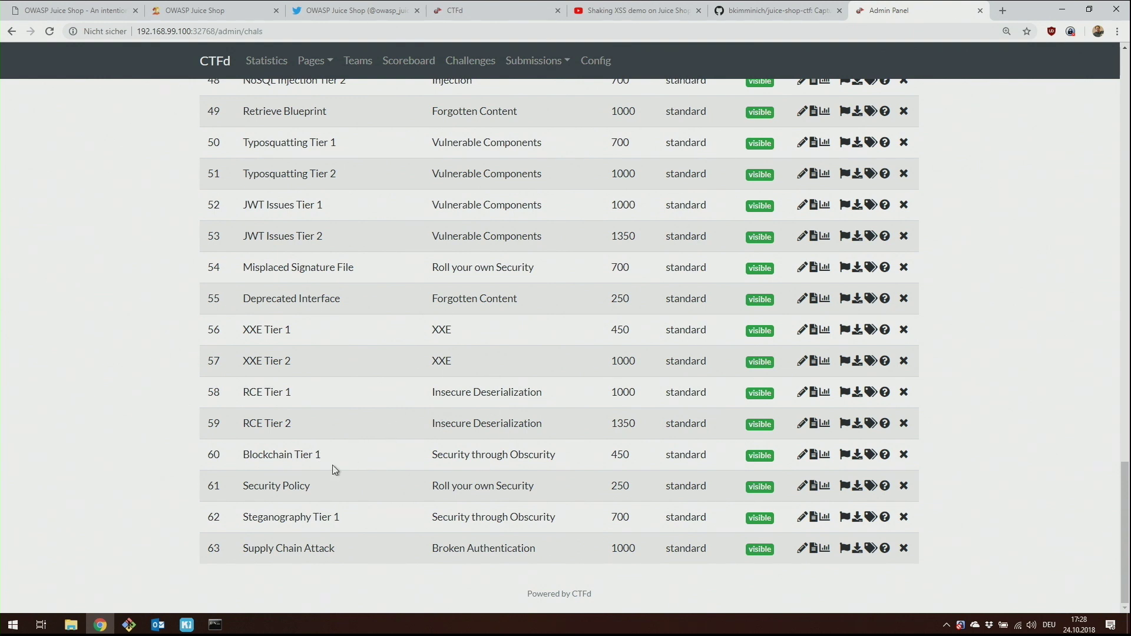
scroll(335, 470, up, 15)
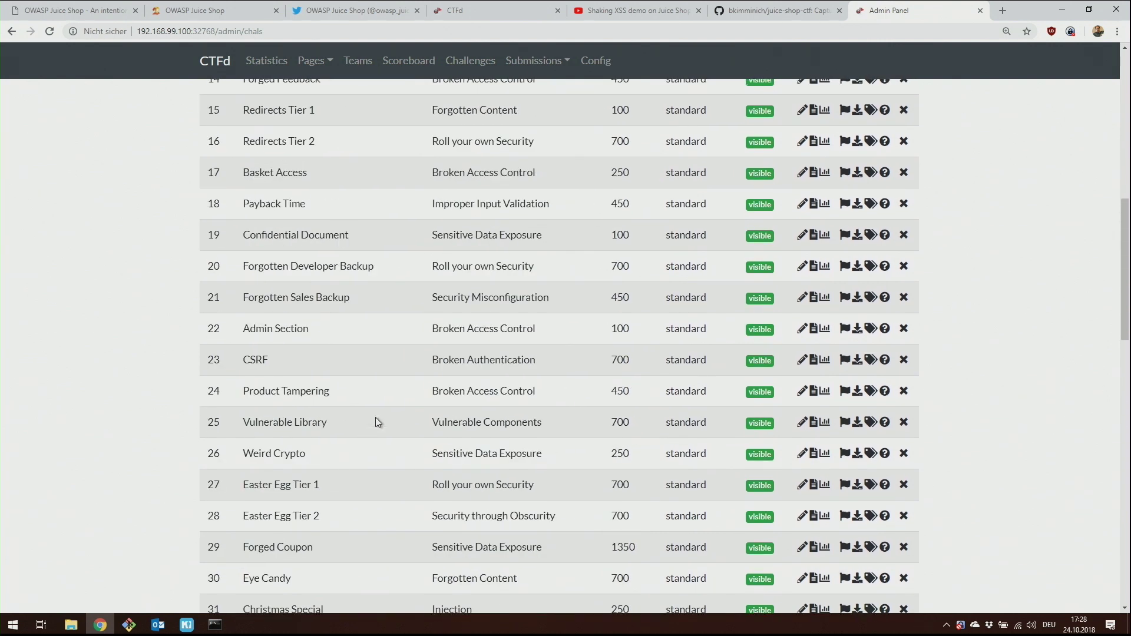
scroll(378, 422, up, 4)
scroll(409, 389, up, 3)
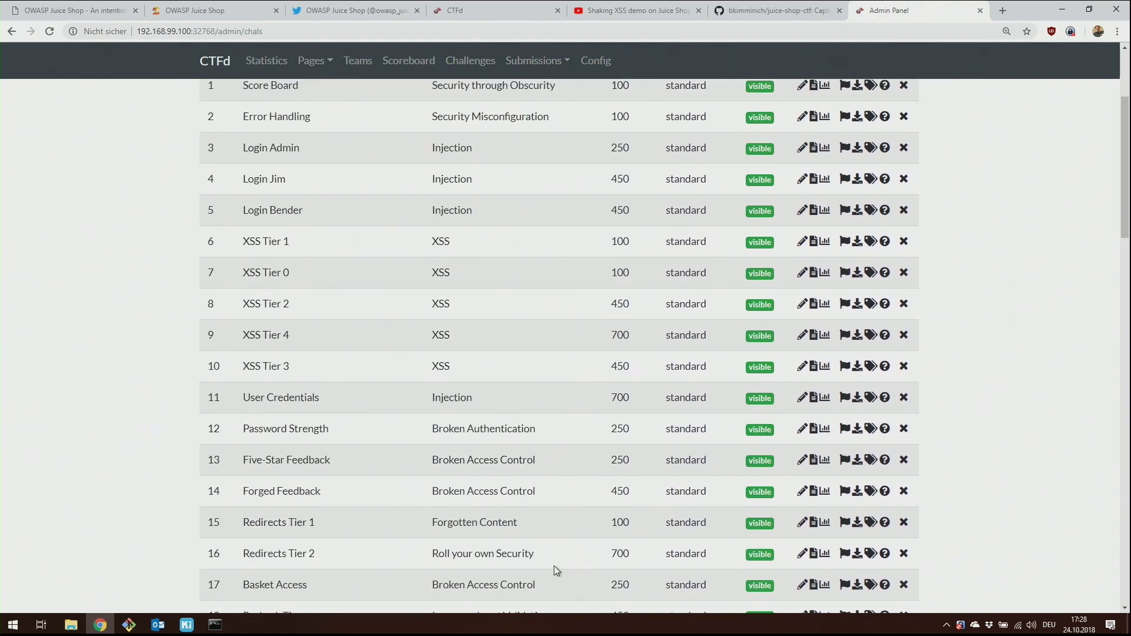
scroll(566, 567, up, 3)
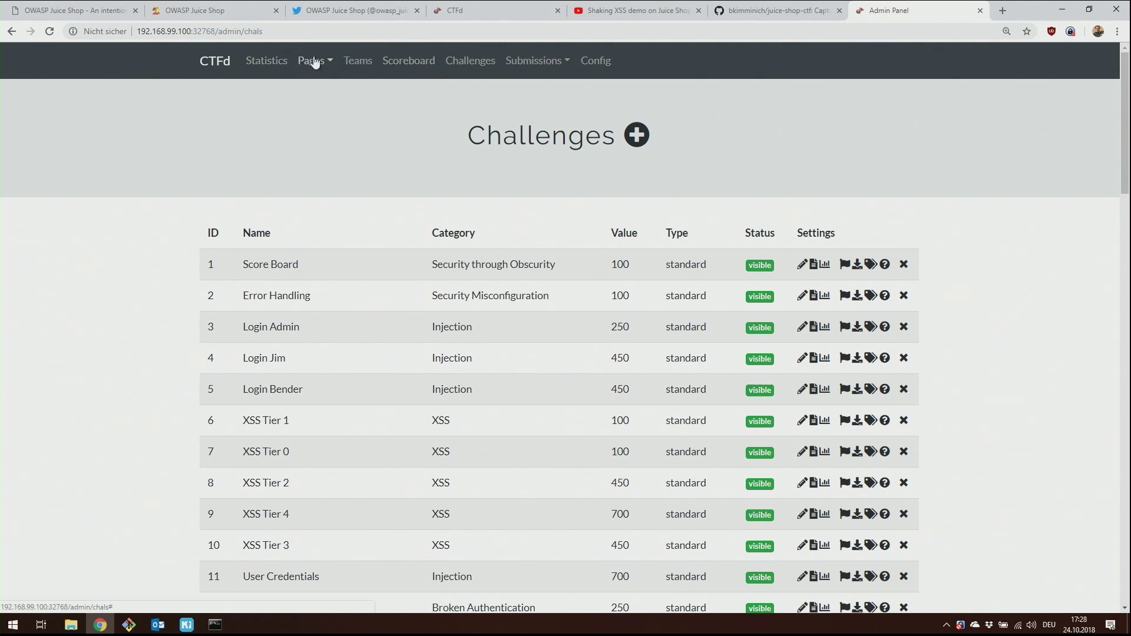
Browse the player challenge board's categories and point values, then go to the Juice Shop tab.
click(217, 66)
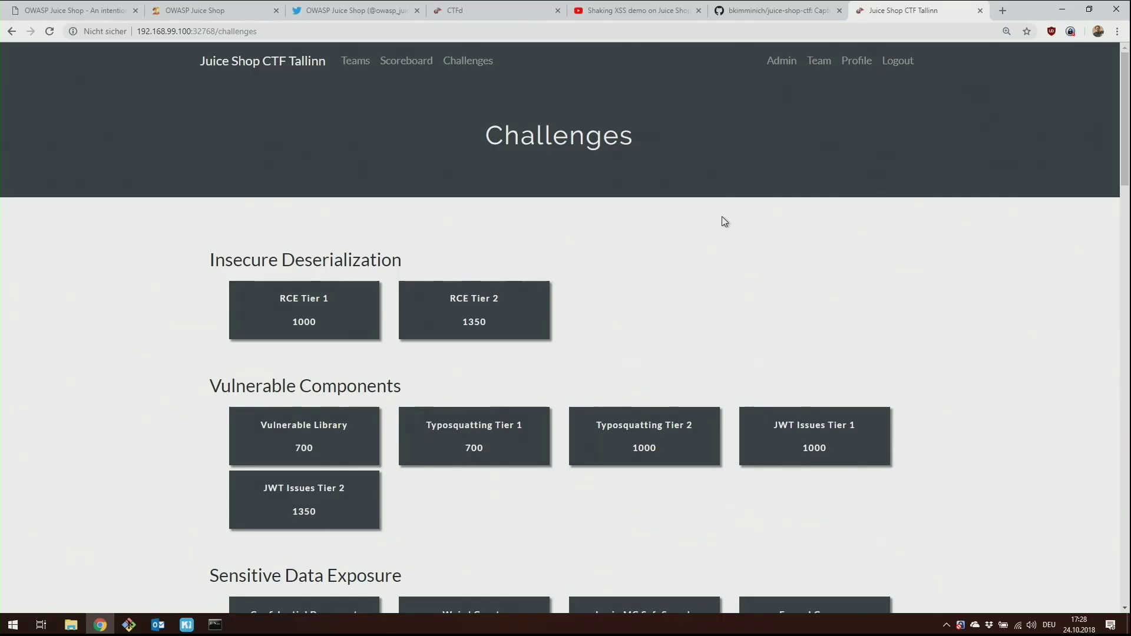
scroll(726, 220, down, 10)
scroll(733, 232, down, 11)
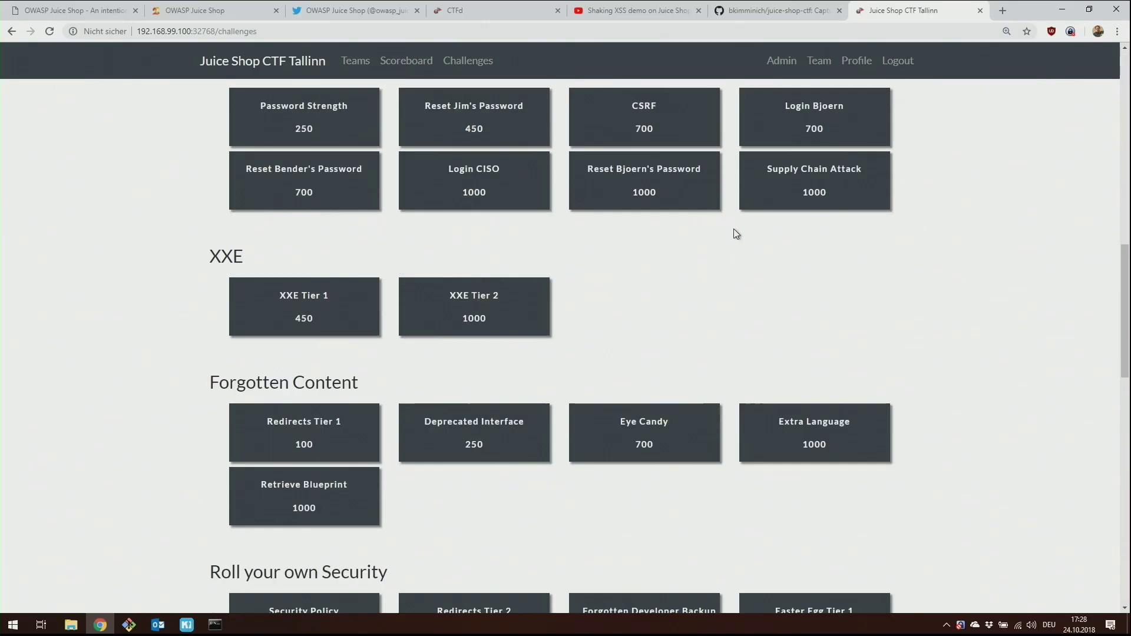
scroll(738, 235, down, 2)
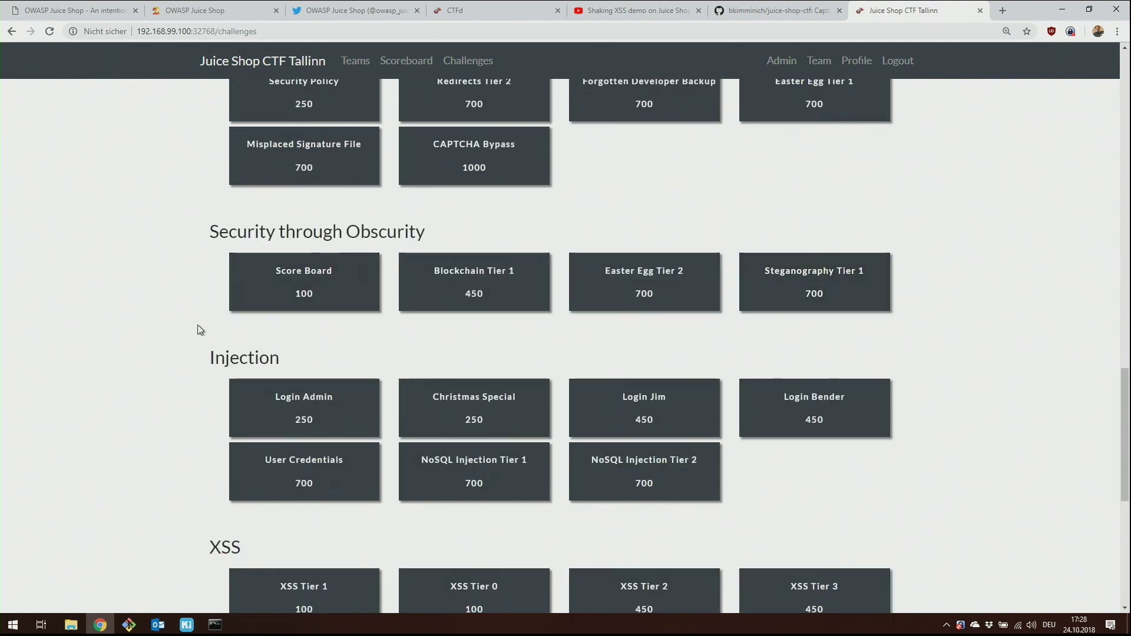
scroll(200, 337, down, 1)
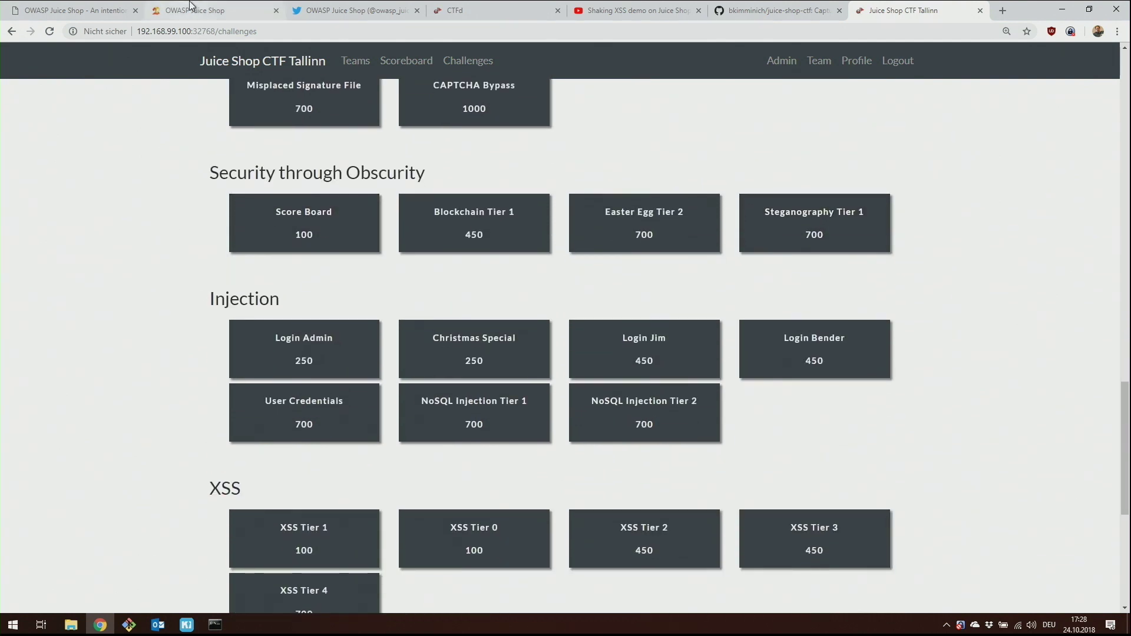
click(193, 10)
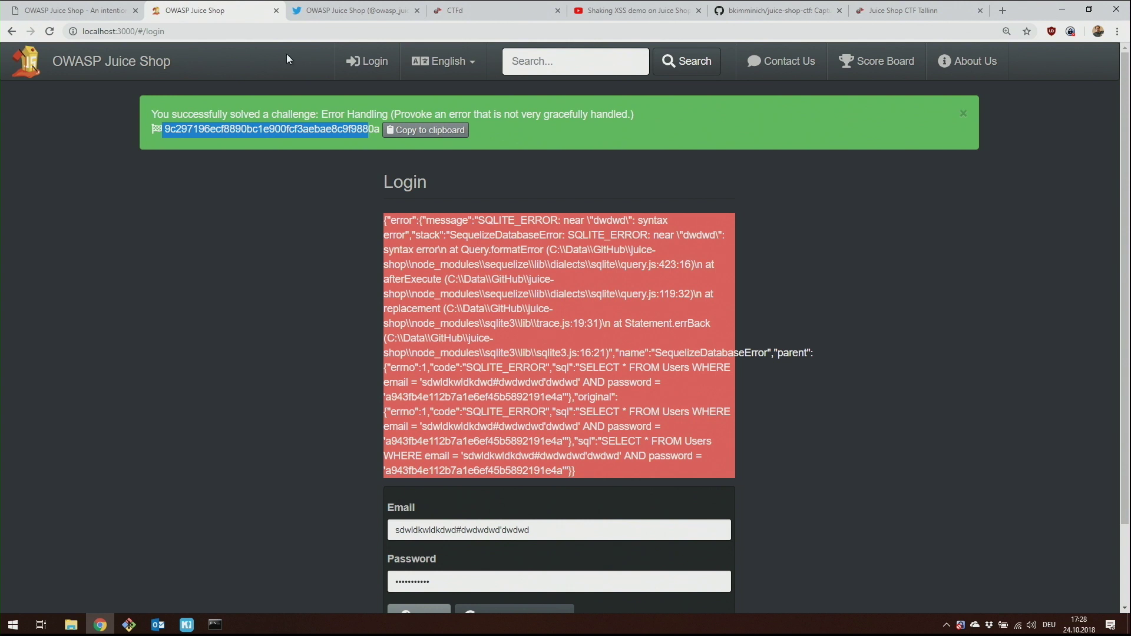
Find and open the Error Handling challenge on the CTFd board.
click(907, 8)
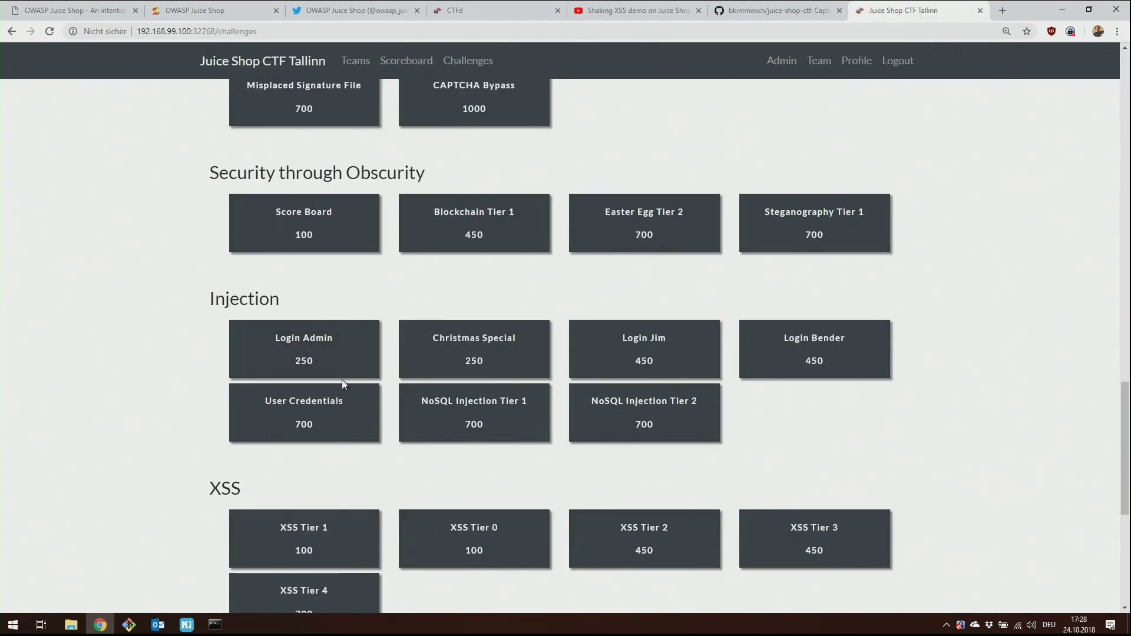
key(ctrl+f)
text(error)
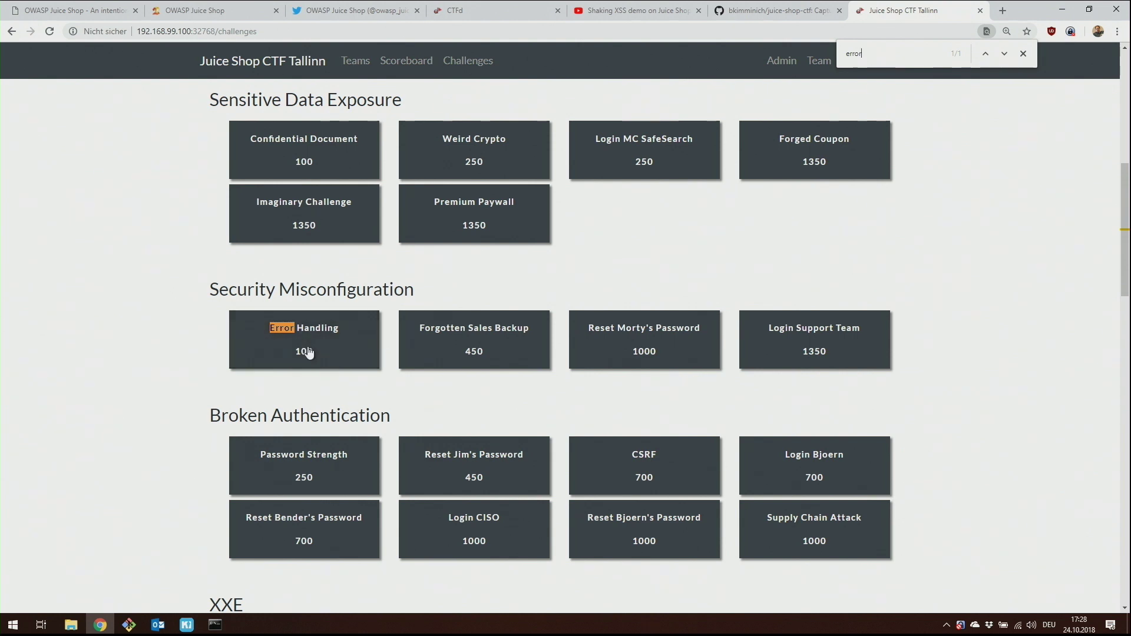
click(292, 333)
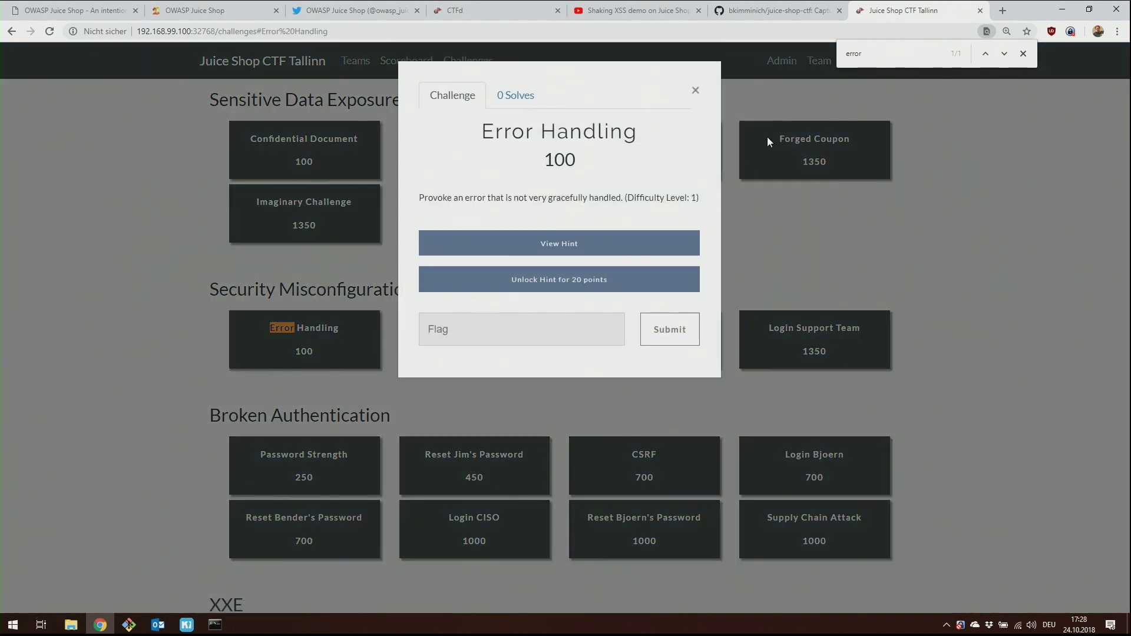
Copy the Error Handling flag from Juice Shop and submit it in CTFd as correct.
click(230, 5)
click(445, 127)
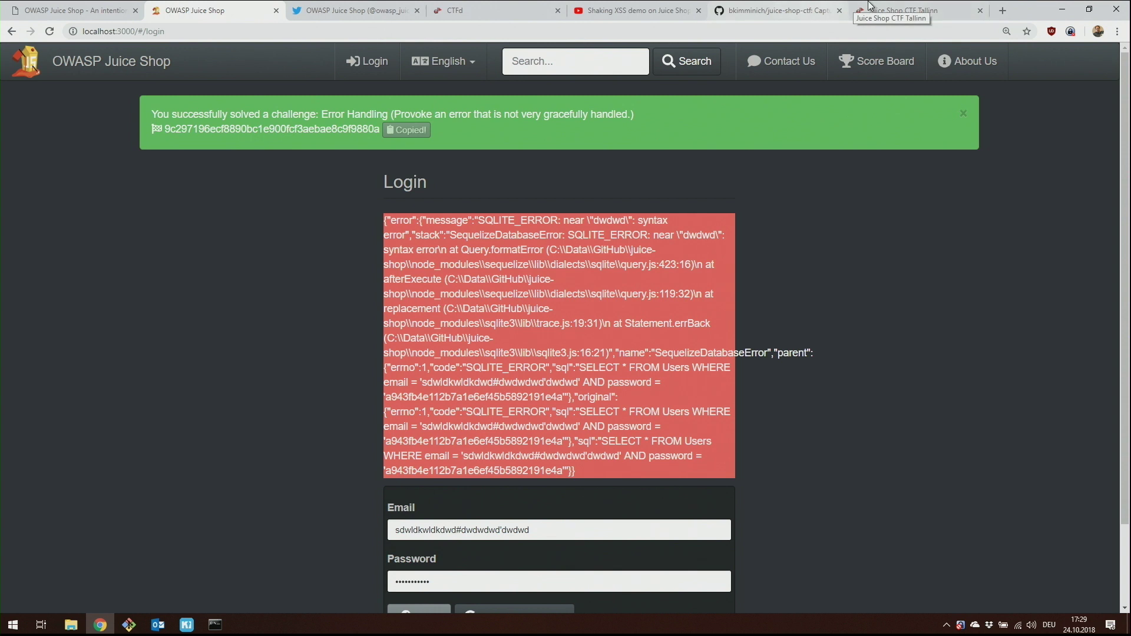
click(910, 6)
click(514, 325)
key(ctrl+v)
click(685, 330)
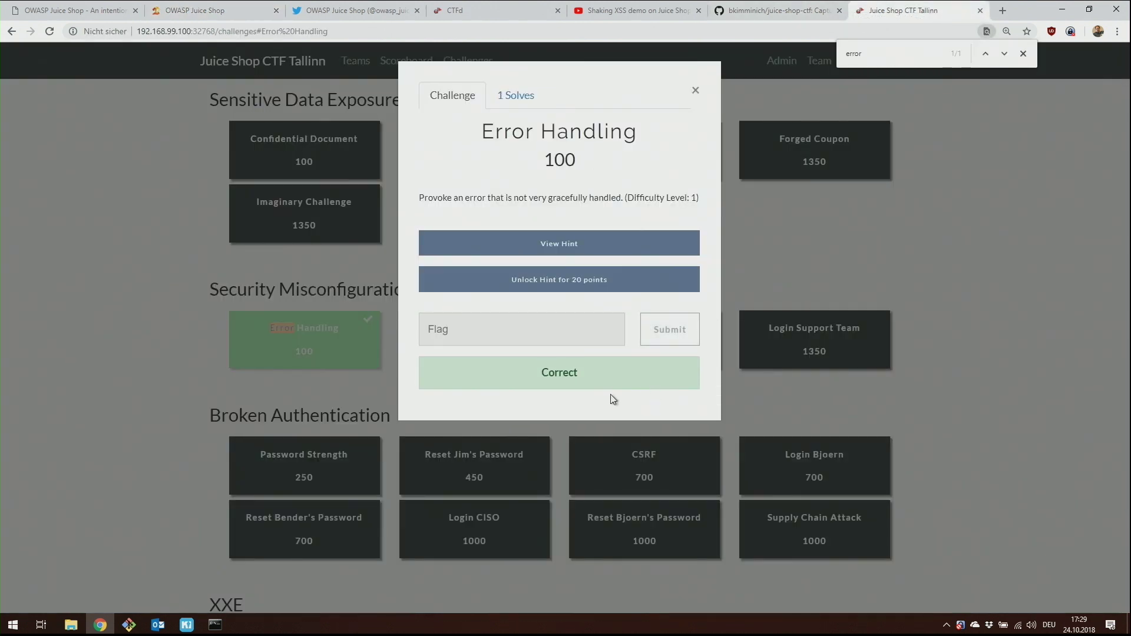
click(59, 453)
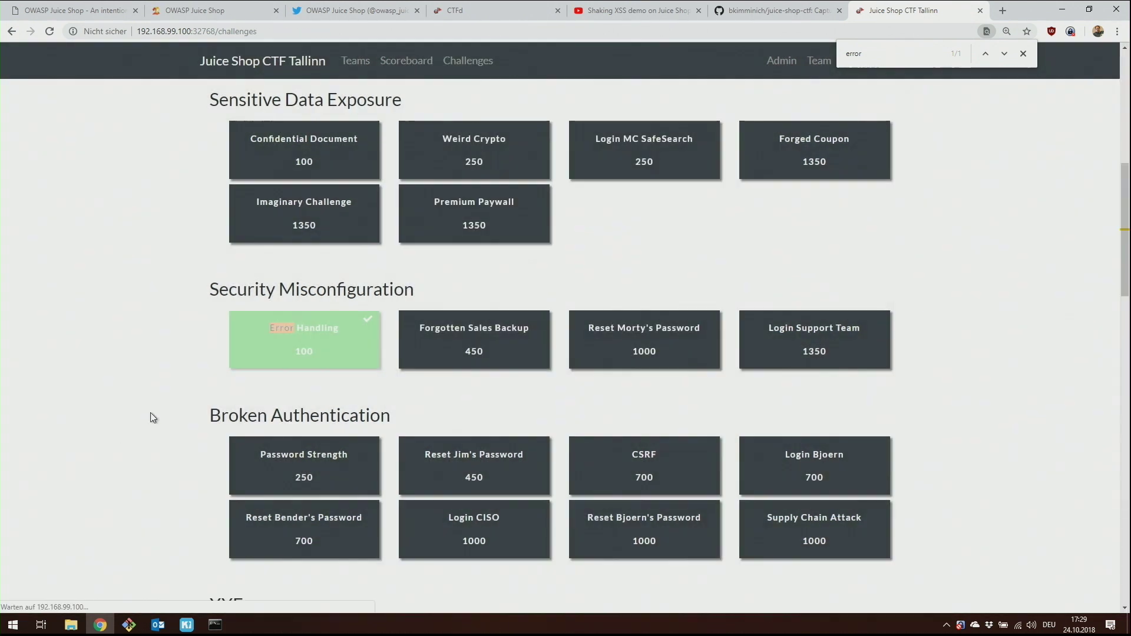
click(1023, 54)
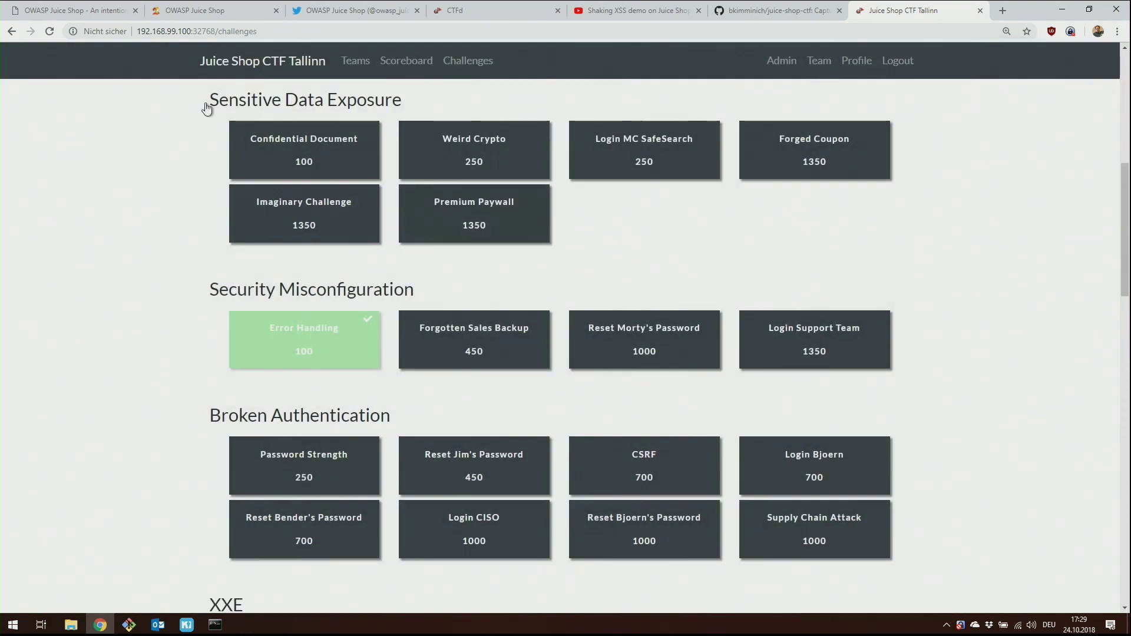
Open Juice Shop's Score Board page to solve that challenge and reveal its flag.
click(220, 7)
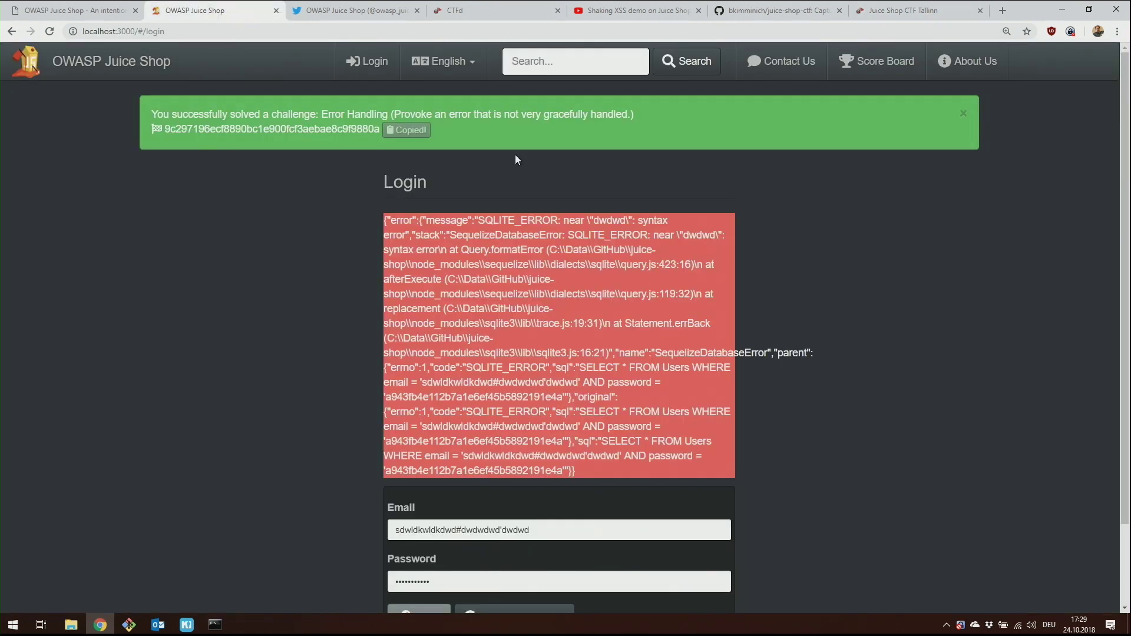
click(866, 62)
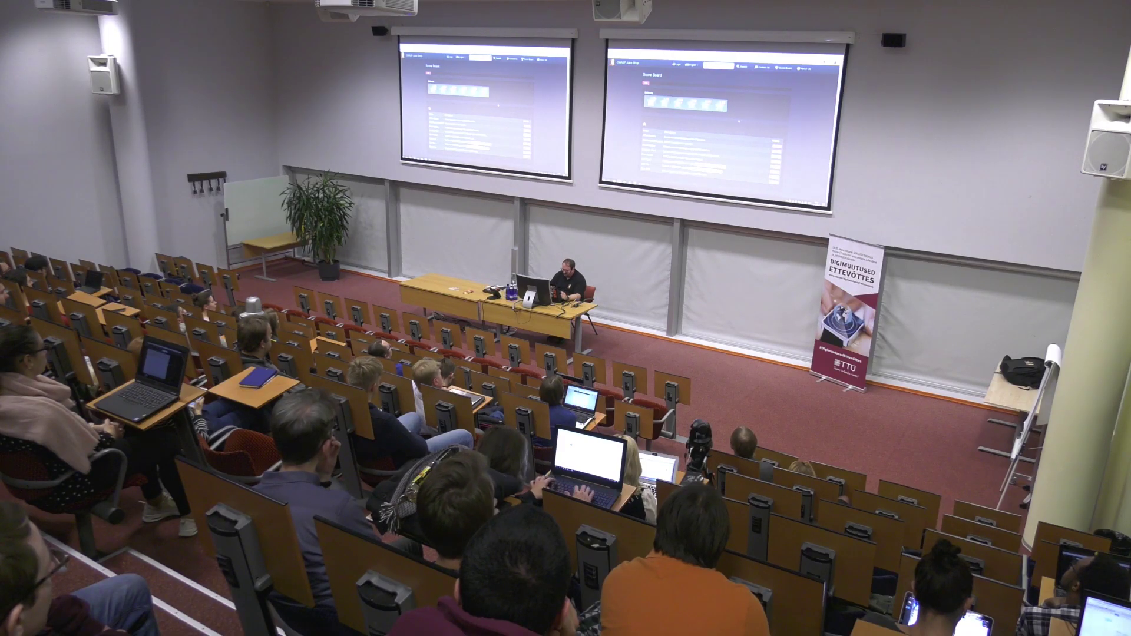
scroll(767, 99, down, 2)
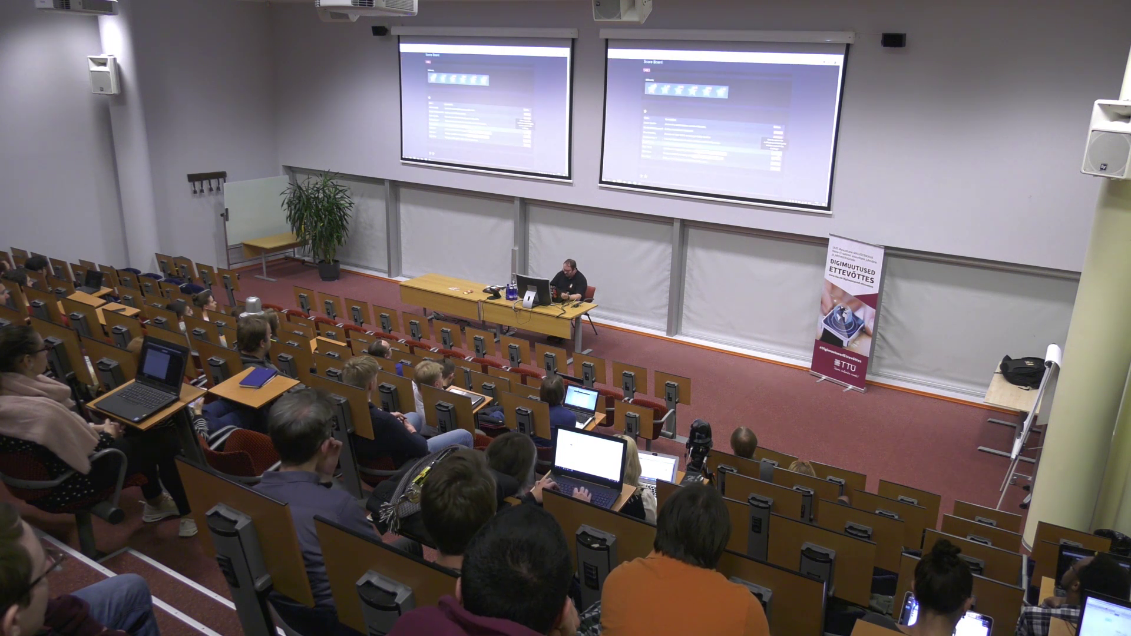
scroll(724, 118, up, 2)
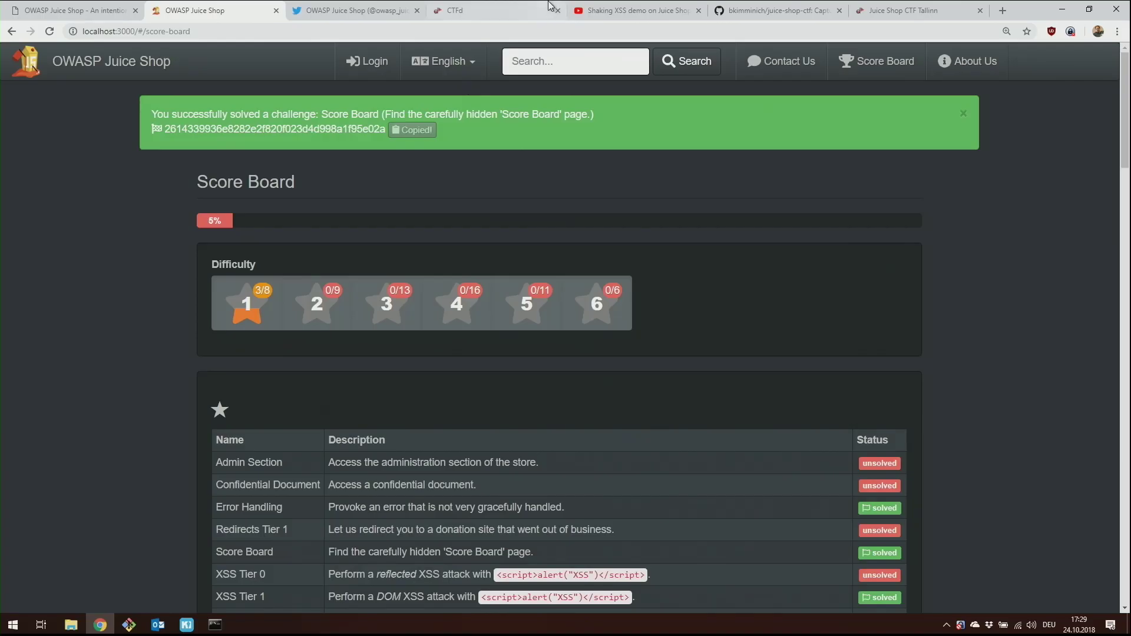
Submit the Score Board flag in CTFd's Score Board challenge and close the dialog.
click(904, 10)
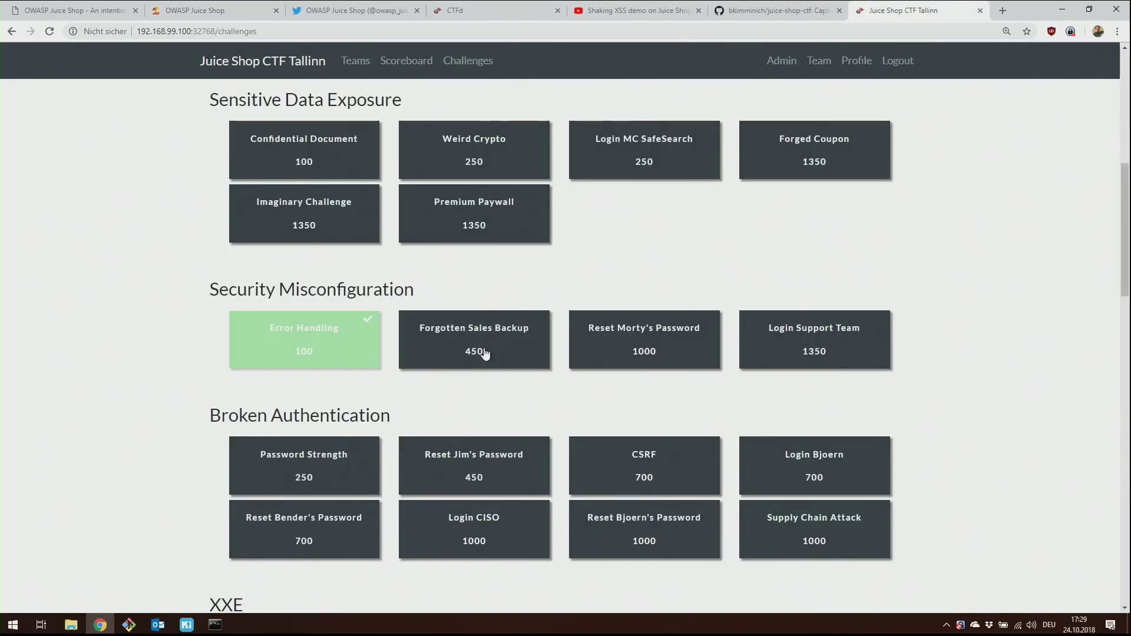
scroll(484, 352, down, 13)
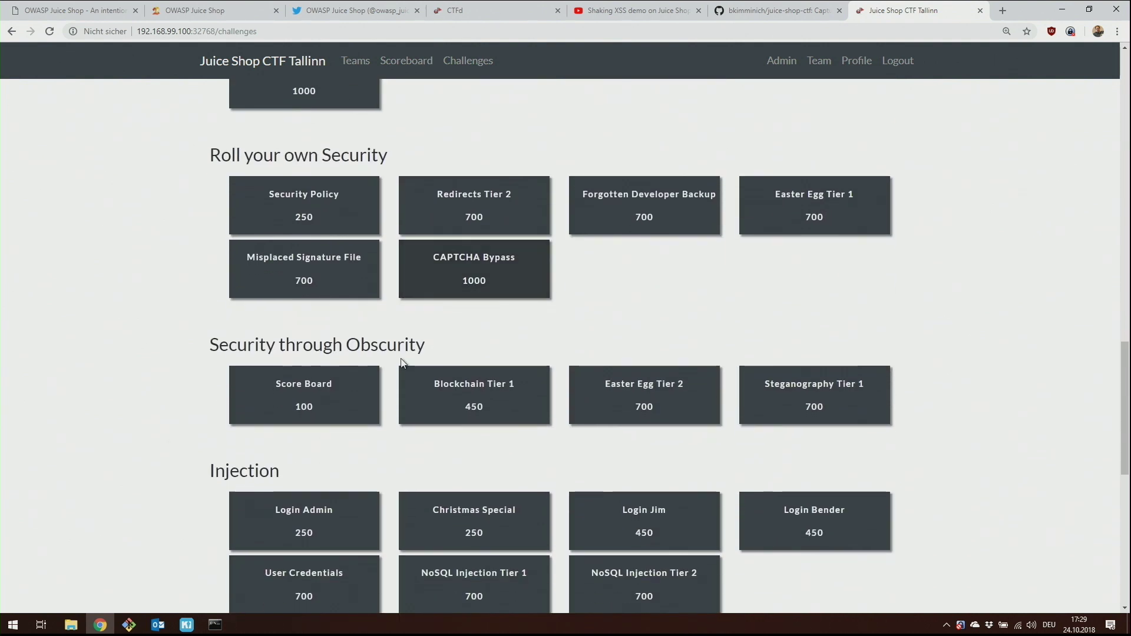
click(299, 384)
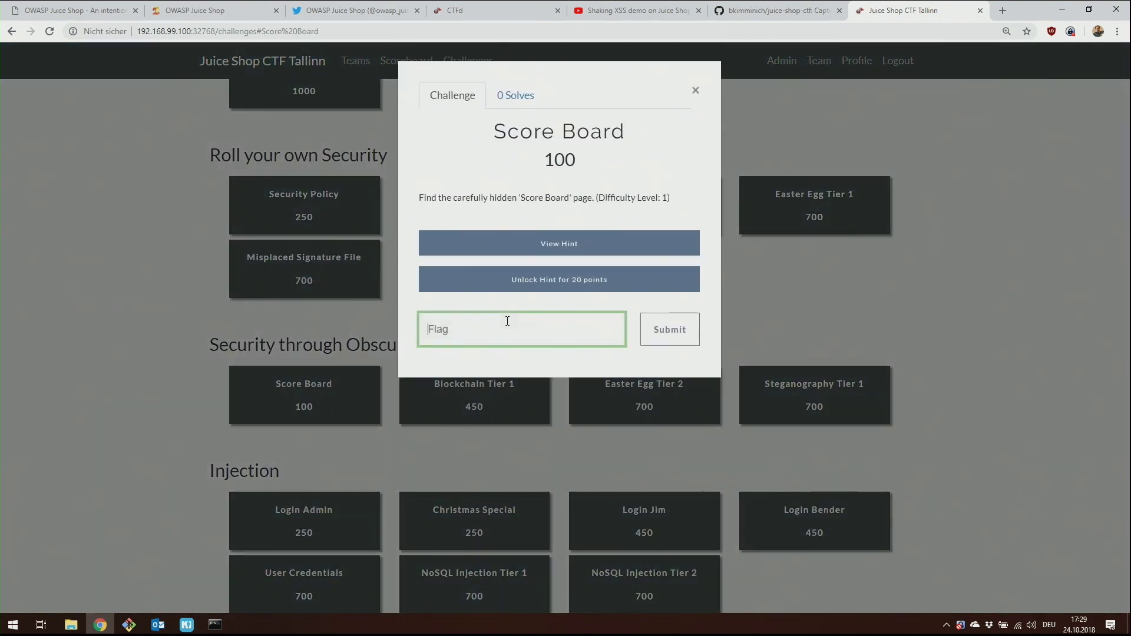
click(663, 348)
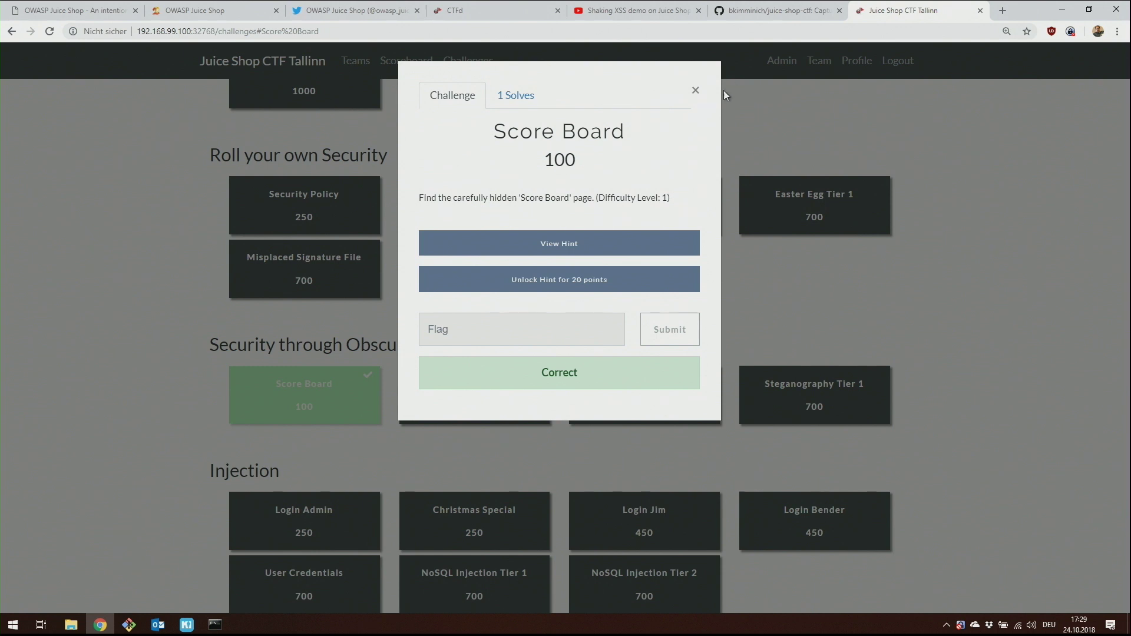
click(696, 92)
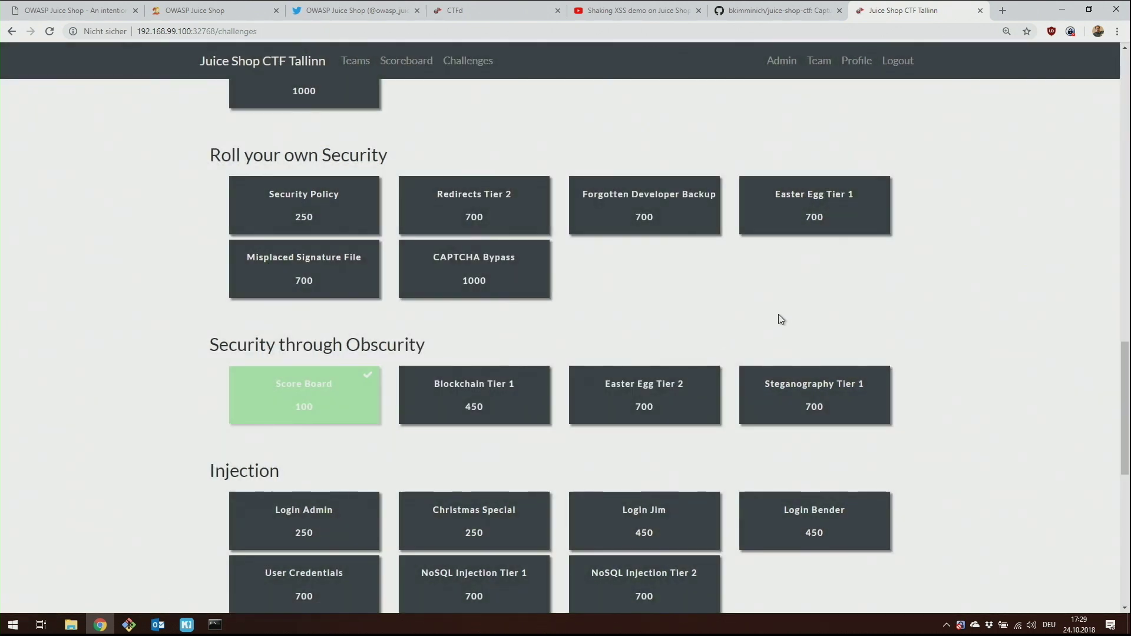
scroll(781, 319, up, 12)
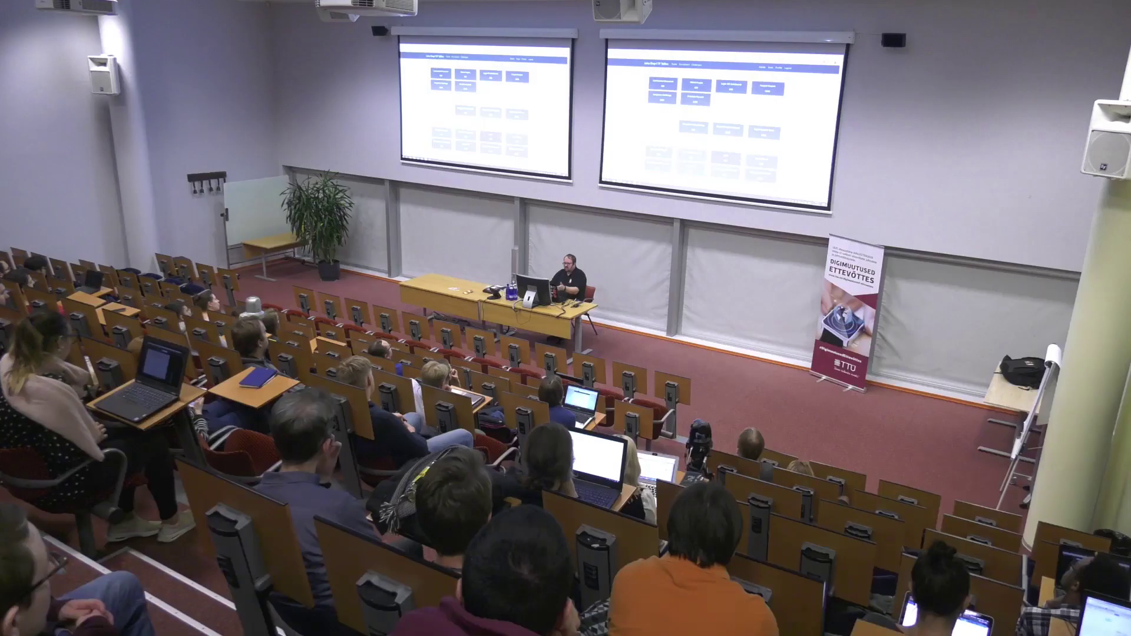
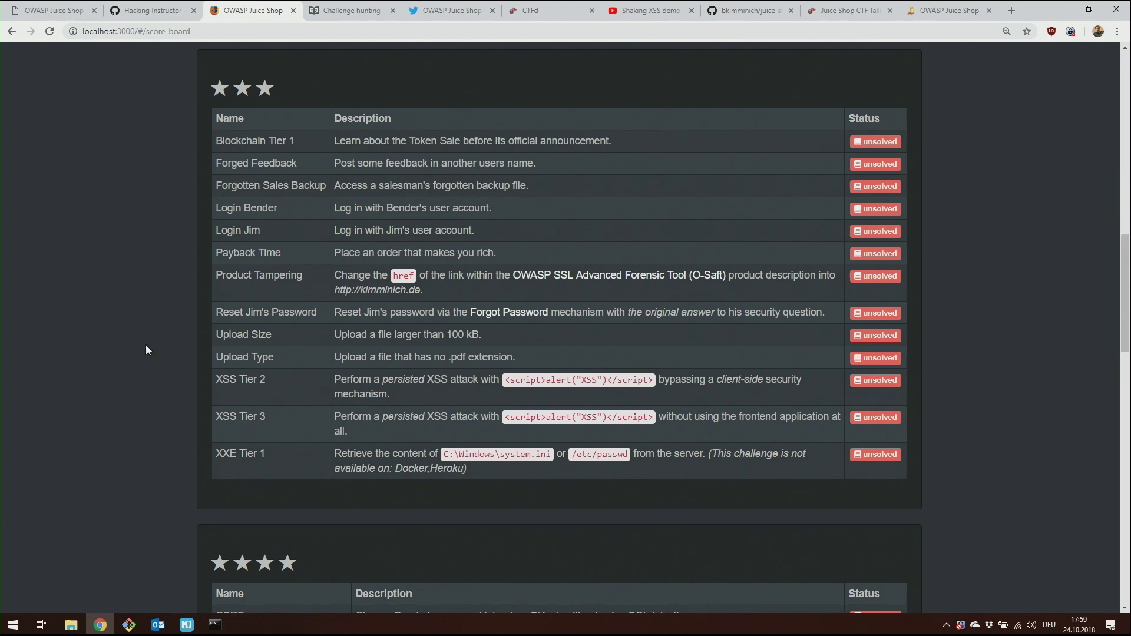
Select and review the Reset Jim's Password challenge description, then clear the selection.
drag(205, 317, 55, 339)
click(123, 327)
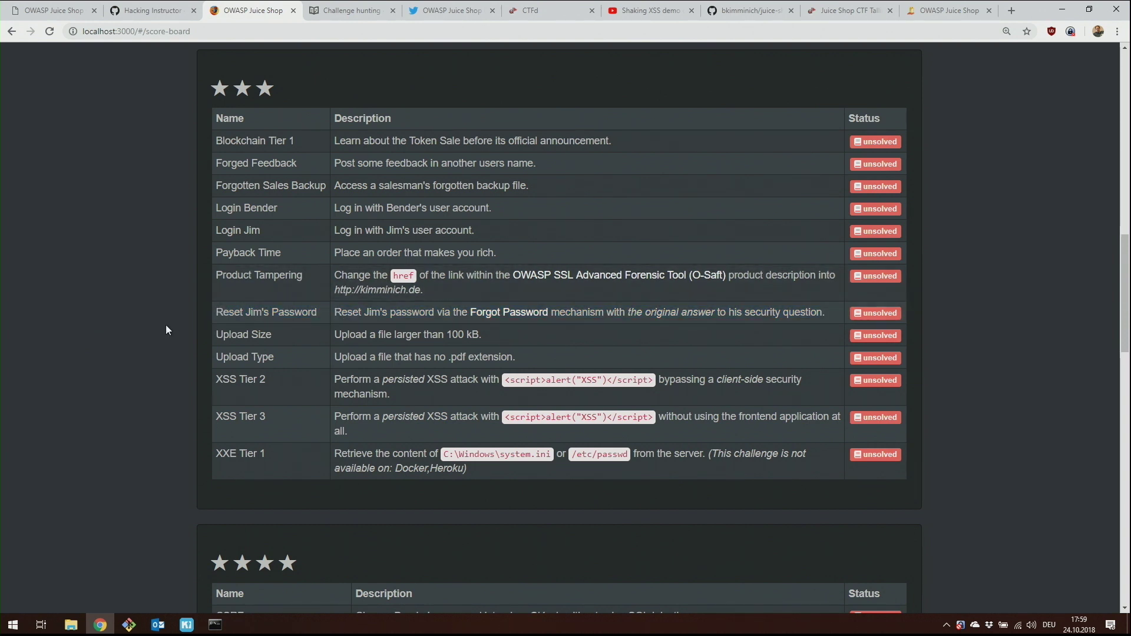
scroll(131, 293, up, 6)
scroll(131, 292, up, 3)
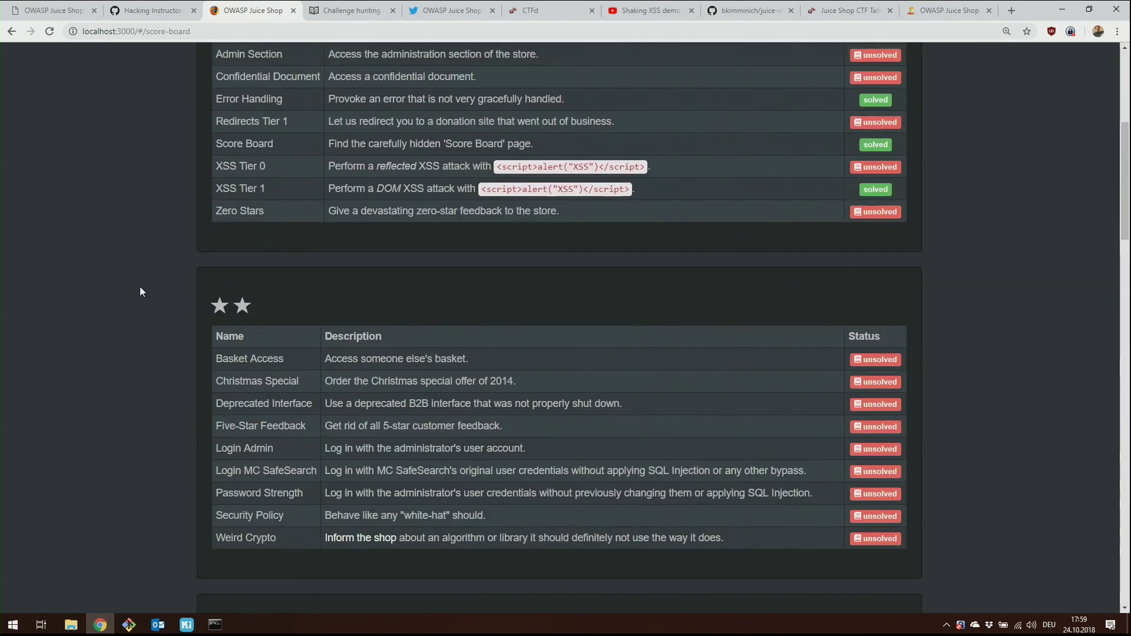
scroll(140, 287, down, 7)
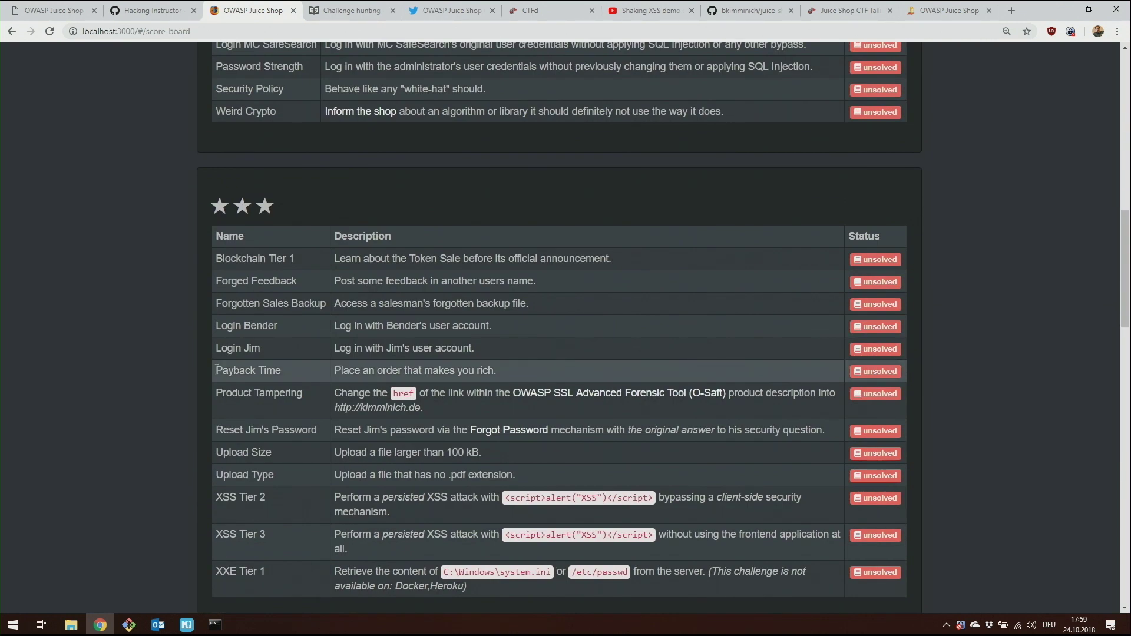
scroll(201, 373, up, 12)
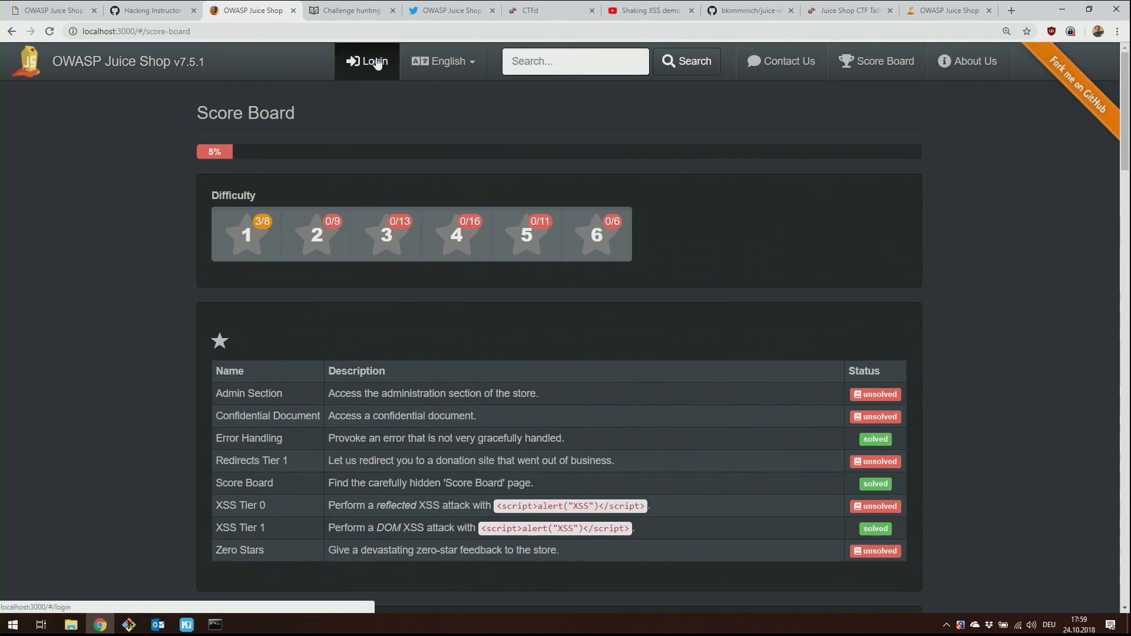
From Login, open the Forgot Password form and begin entering the target account's e-mail address.
click(374, 64)
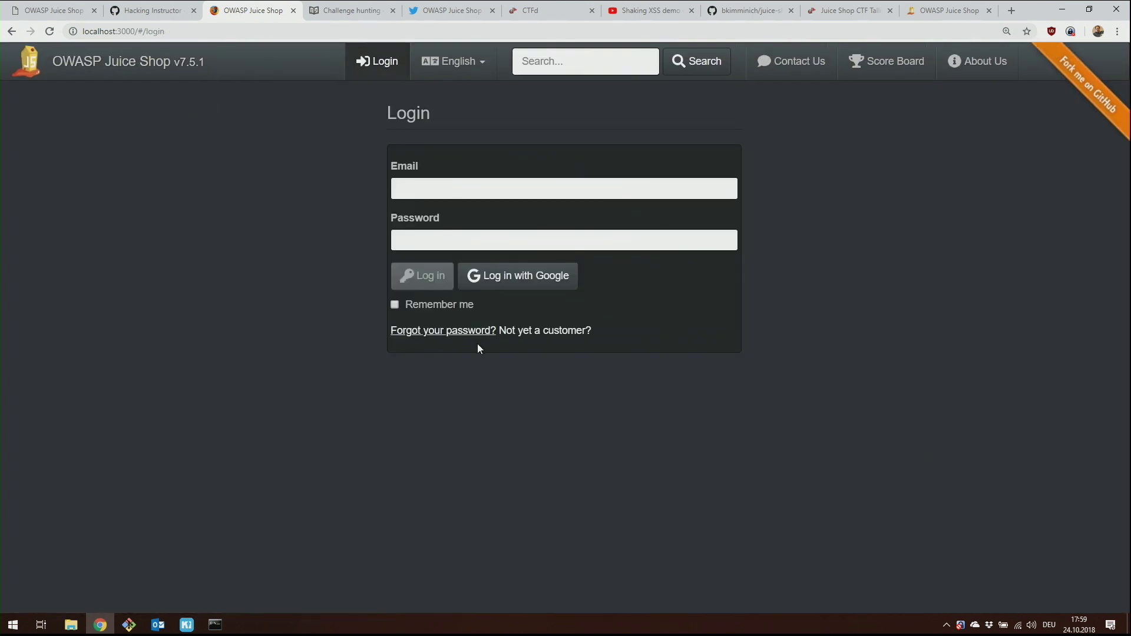
click(428, 331)
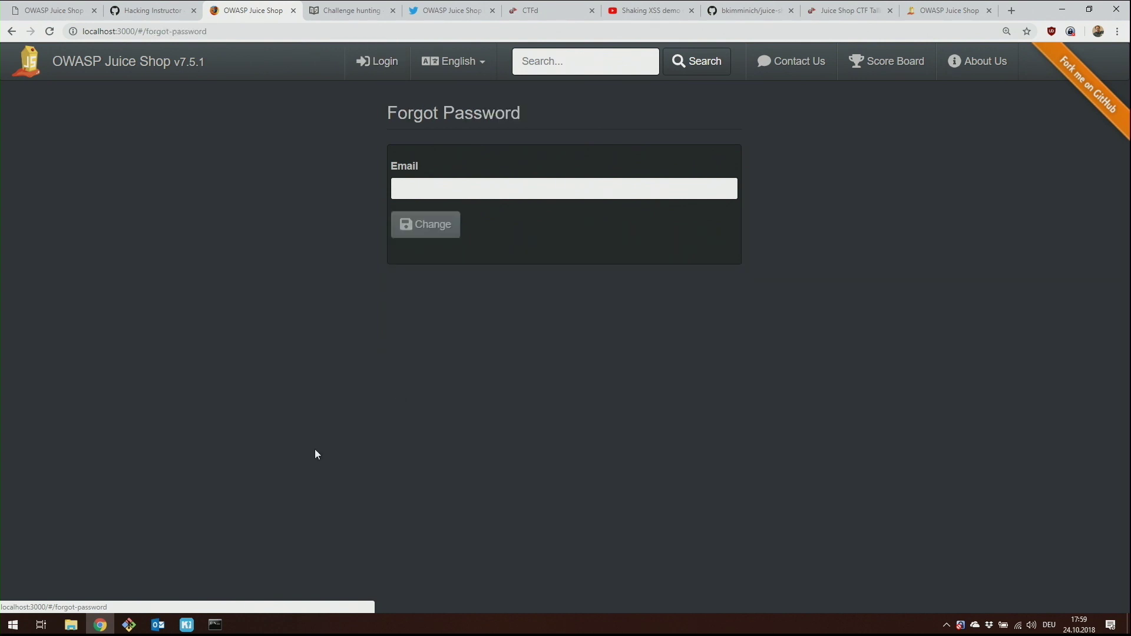
click(557, 178)
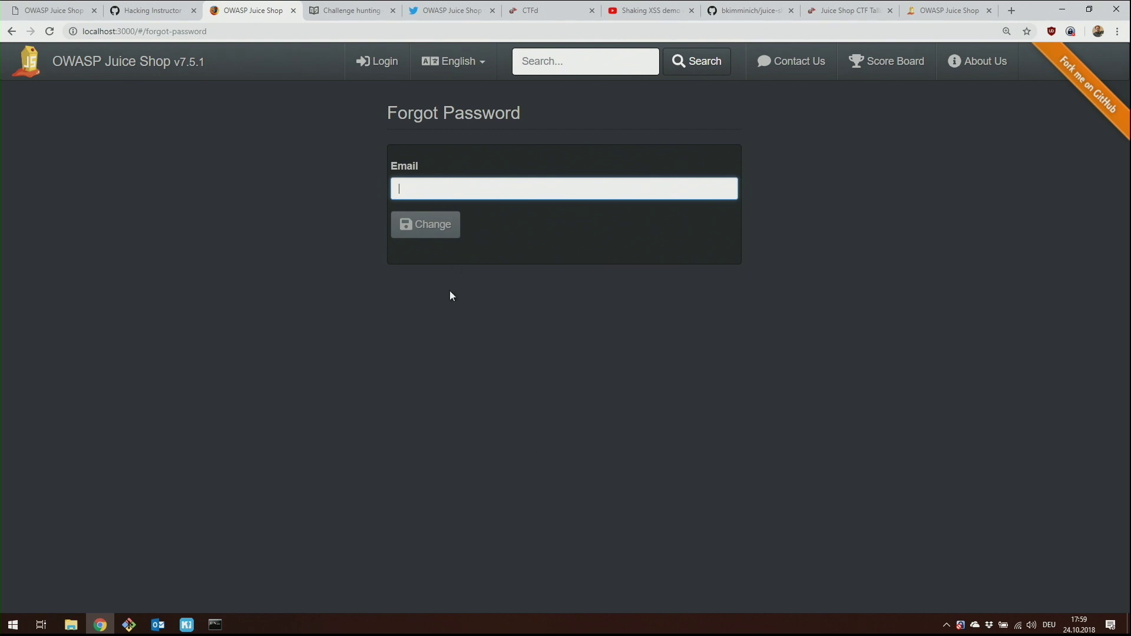
text(rkgrlkgl)
key(BackSpace)
key(BackSpace)
key(BackSpace)
key(BackSpace)
key(BackSpace)
key(BackSpace)
key(BackSpace)
key(BackSpace)
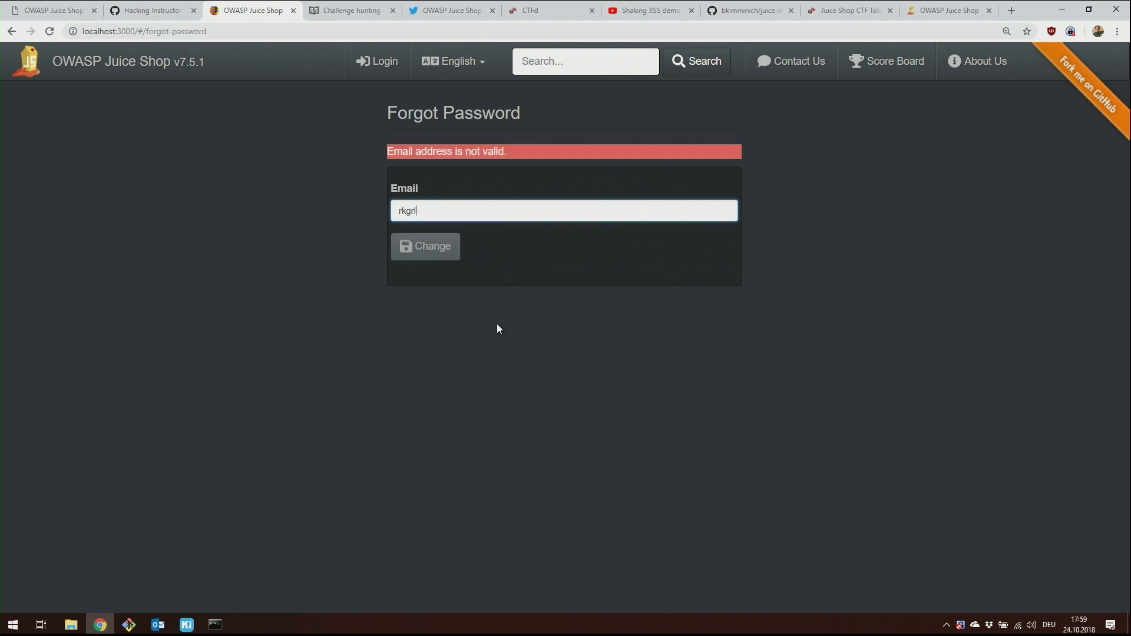
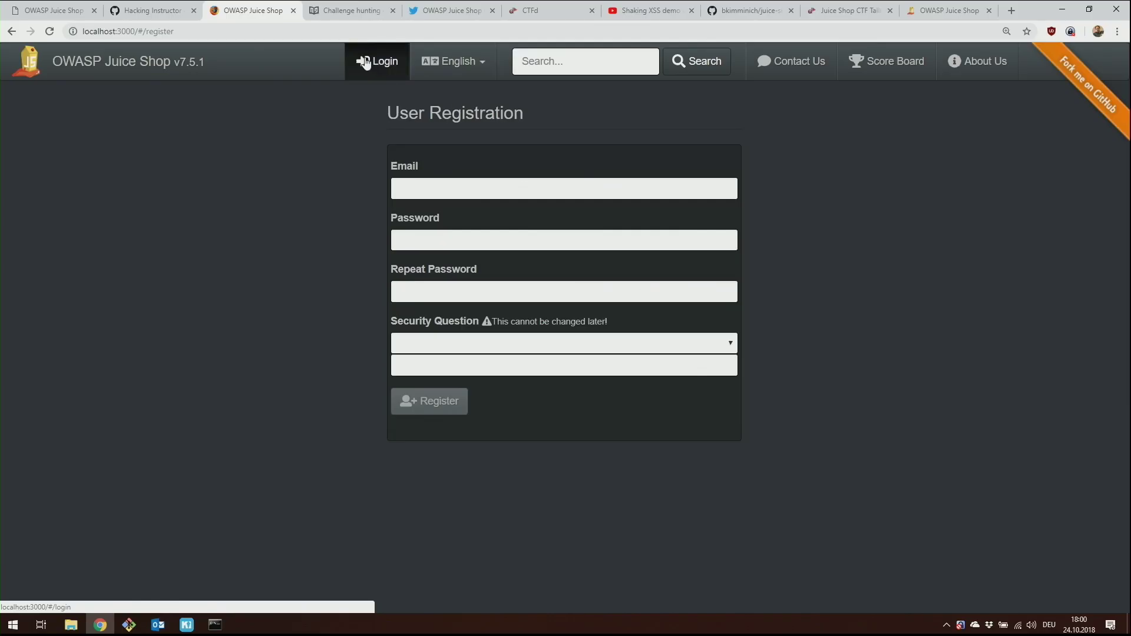
Return to the Login page and narrow DevTools so the shop page gets more width.
click(392, 68)
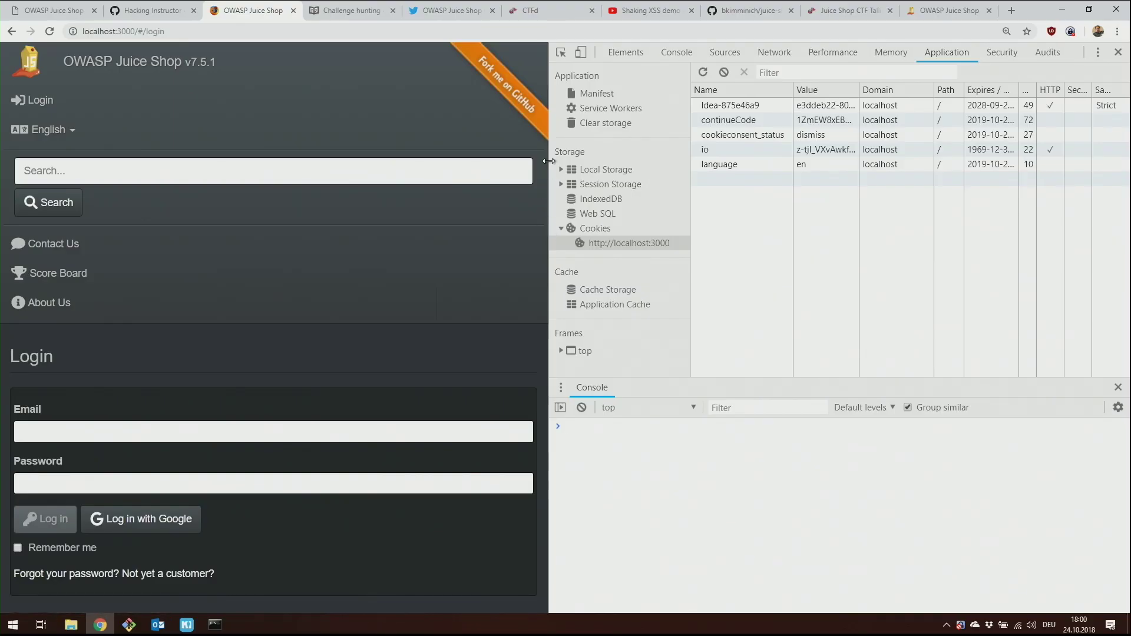
drag(548, 161, 635, 160)
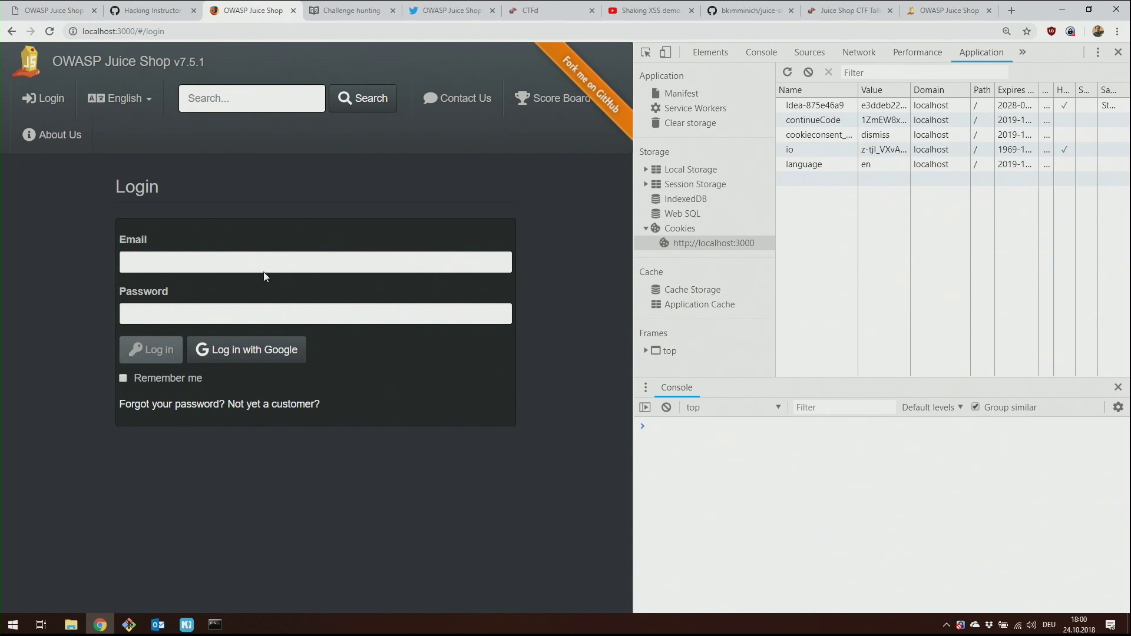
Show the Network log, reload the page to record requests, then clear the log.
click(857, 58)
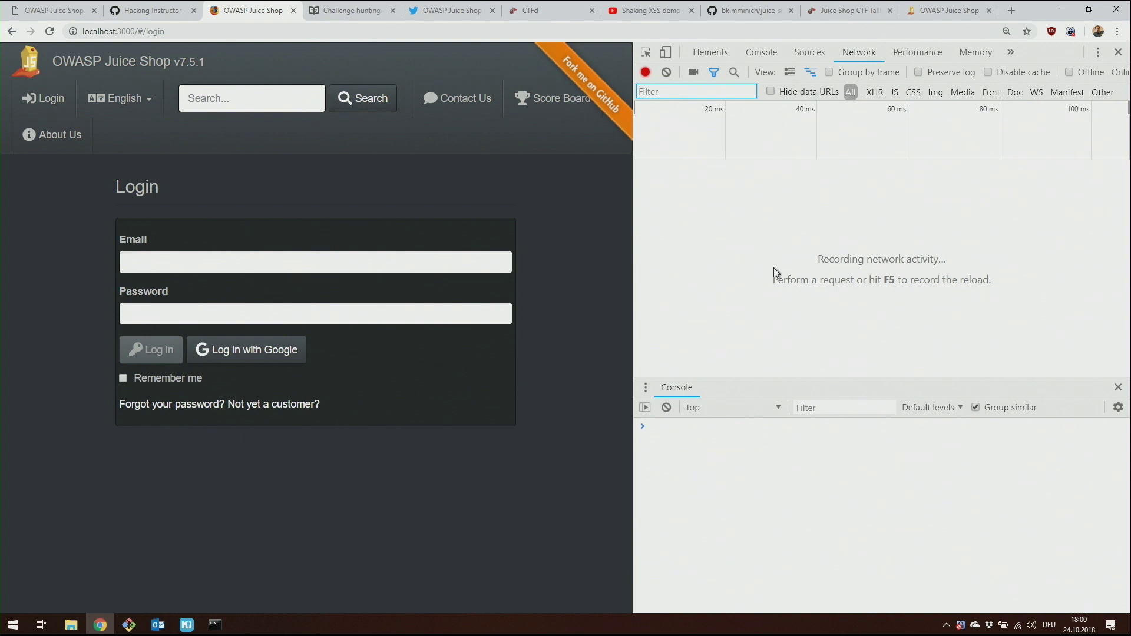
key(F5)
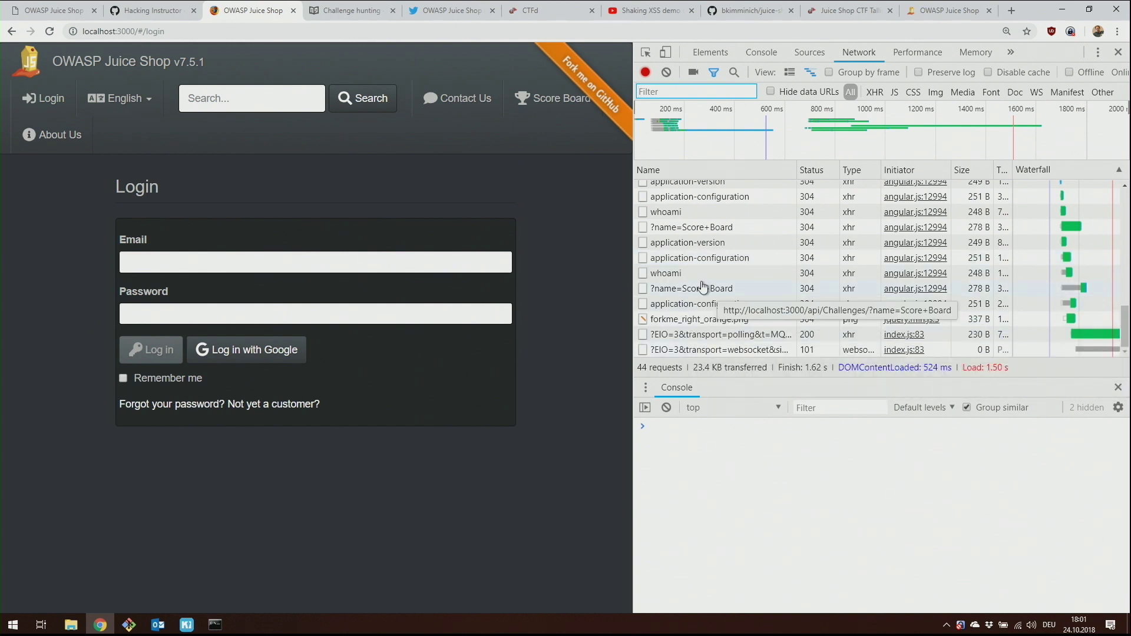
scroll(707, 283, up, 2)
scroll(711, 268, up, 5)
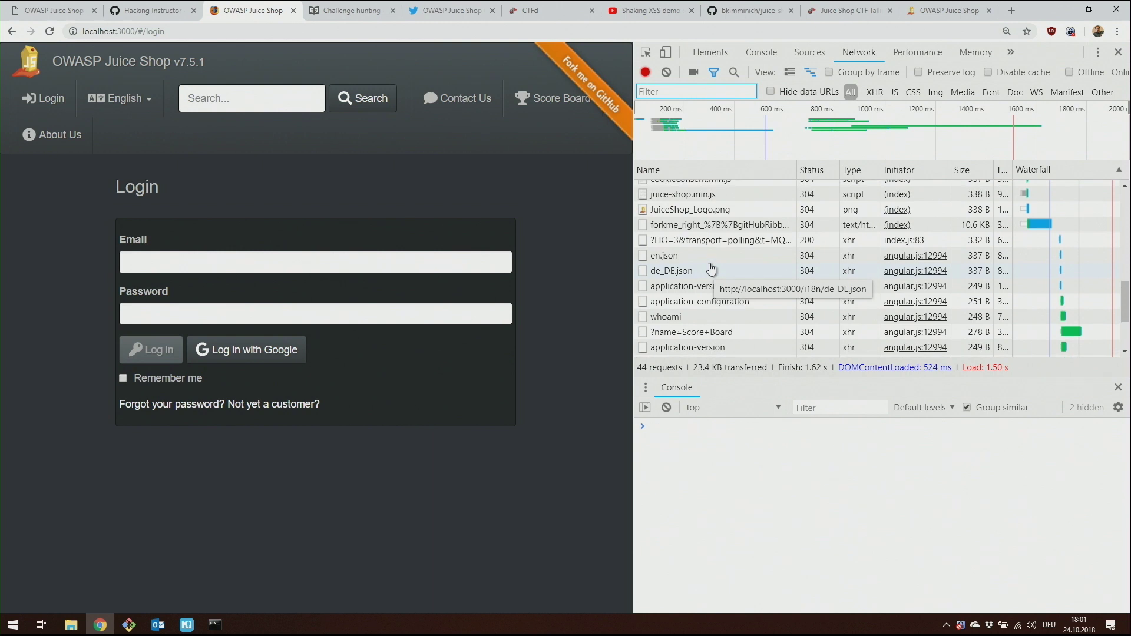
scroll(713, 270, down, 3)
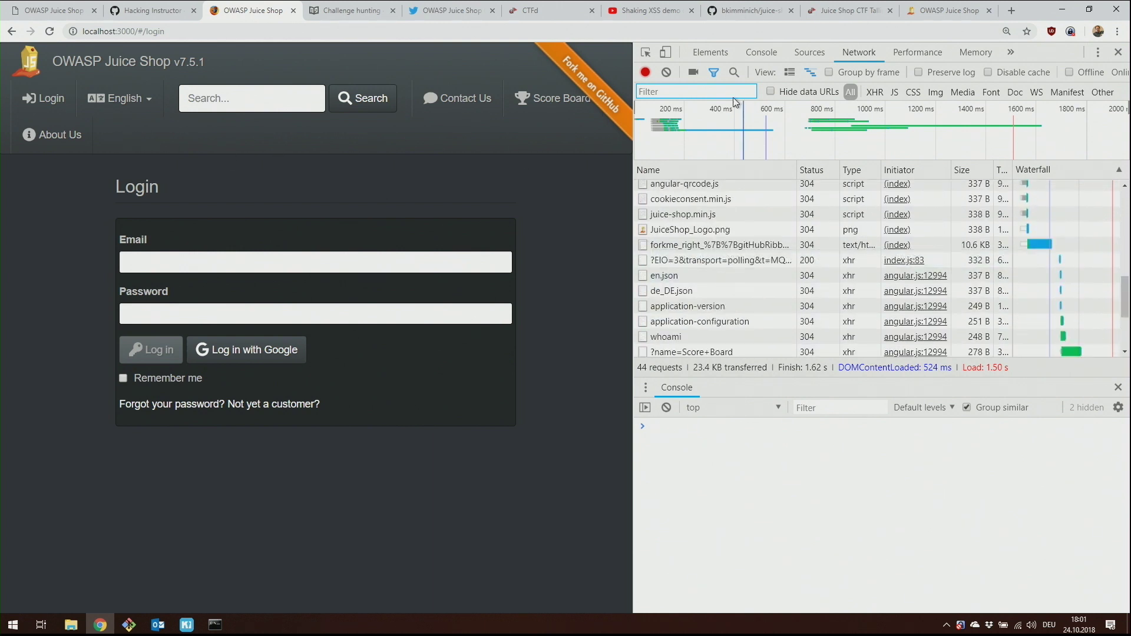
click(667, 72)
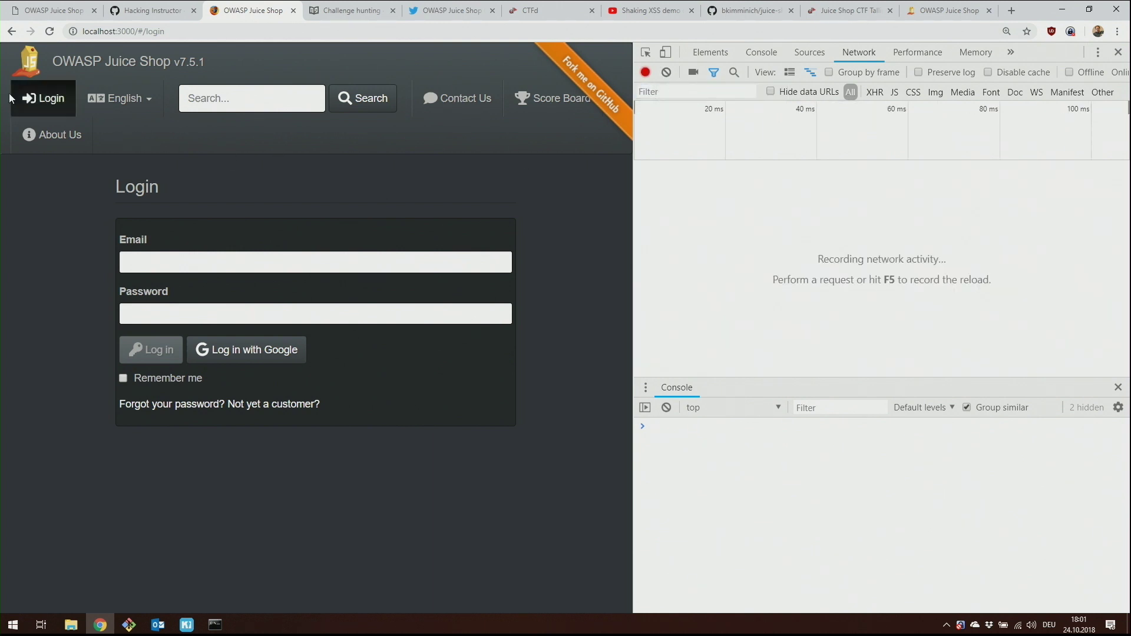
Go to All Products, clear the log again, and load the About Us page.
click(28, 62)
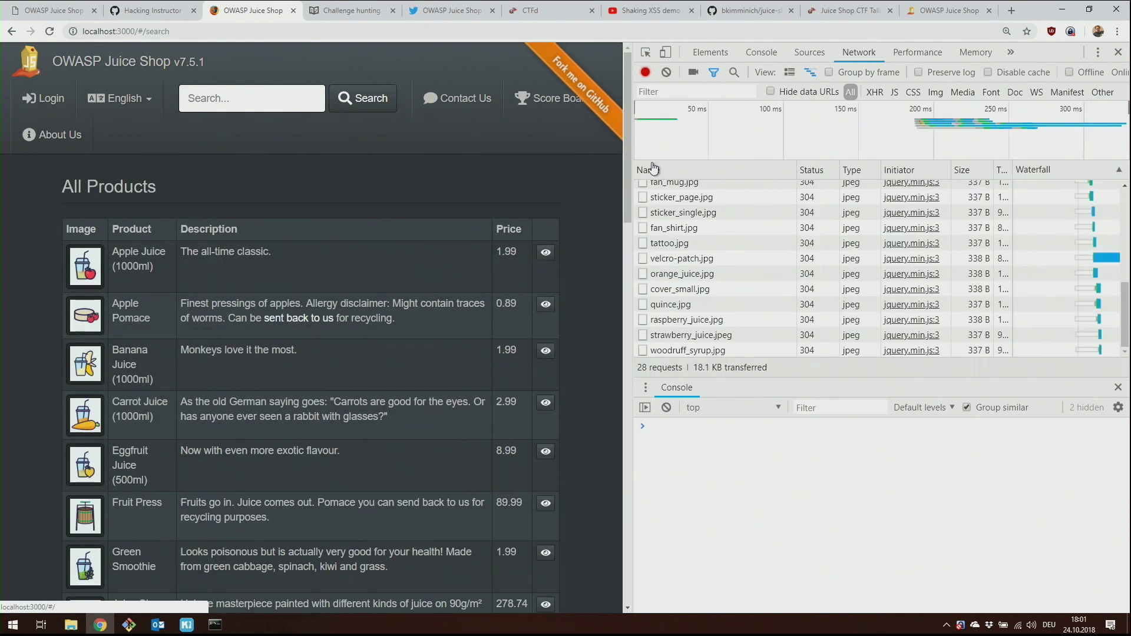
scroll(775, 277, up, 3)
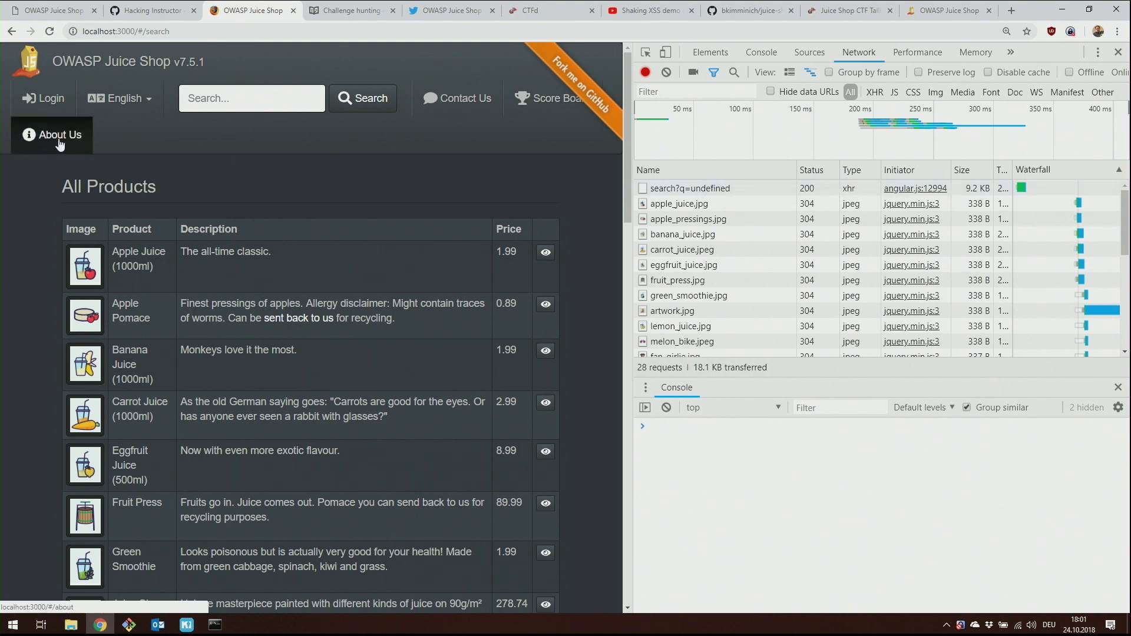
click(667, 72)
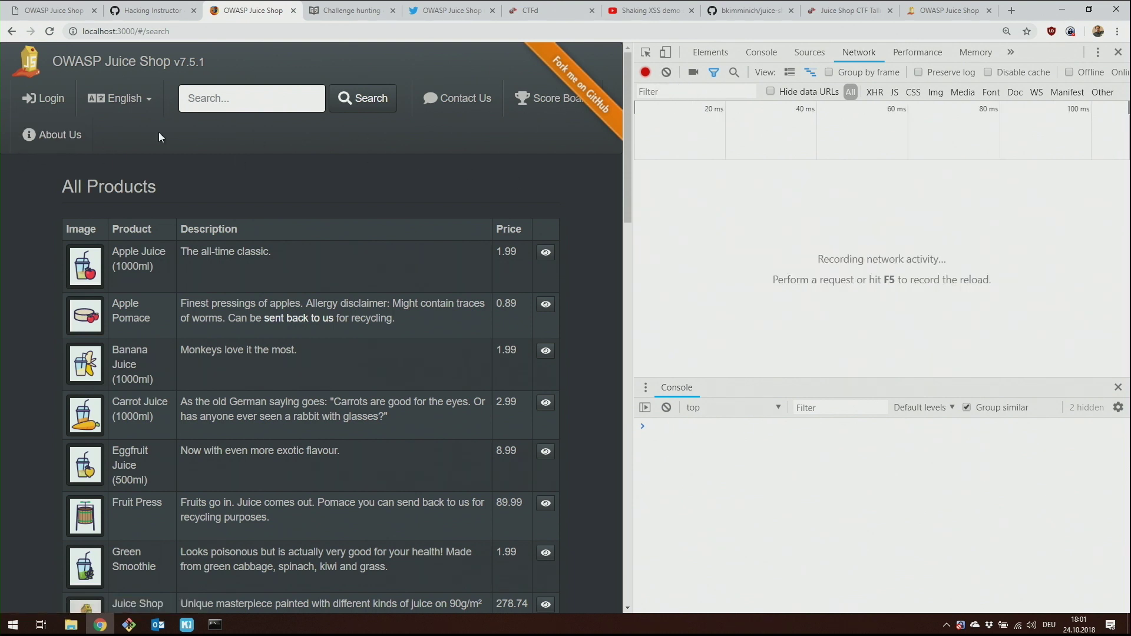
click(53, 137)
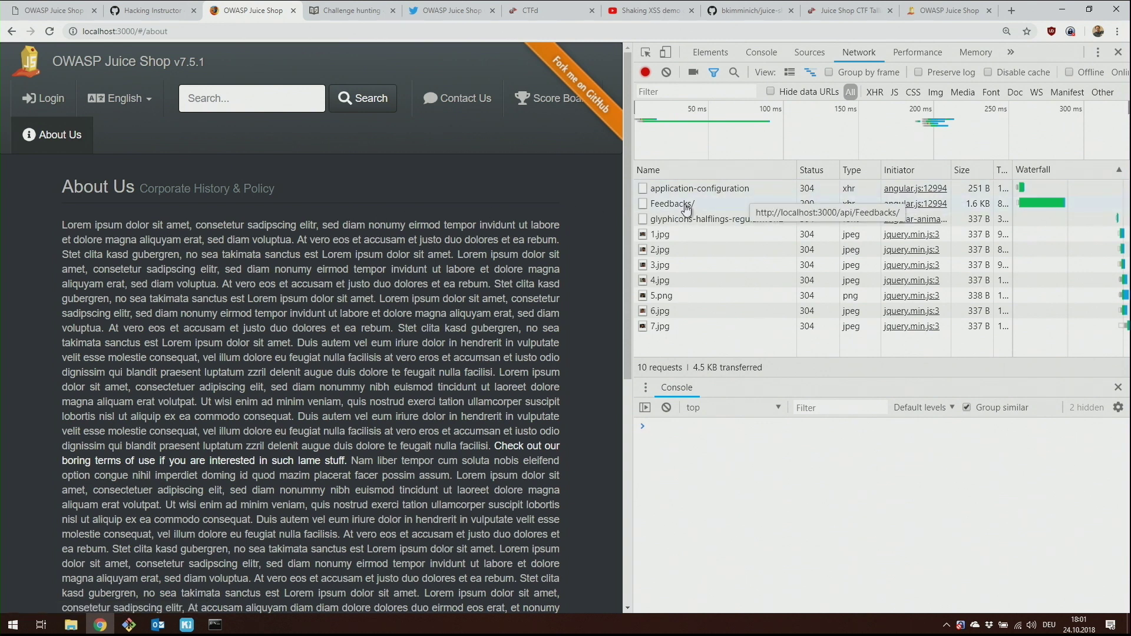
Read the Feedbacks request's JSON response in a widened panel, then narrow DevTools again.
click(678, 204)
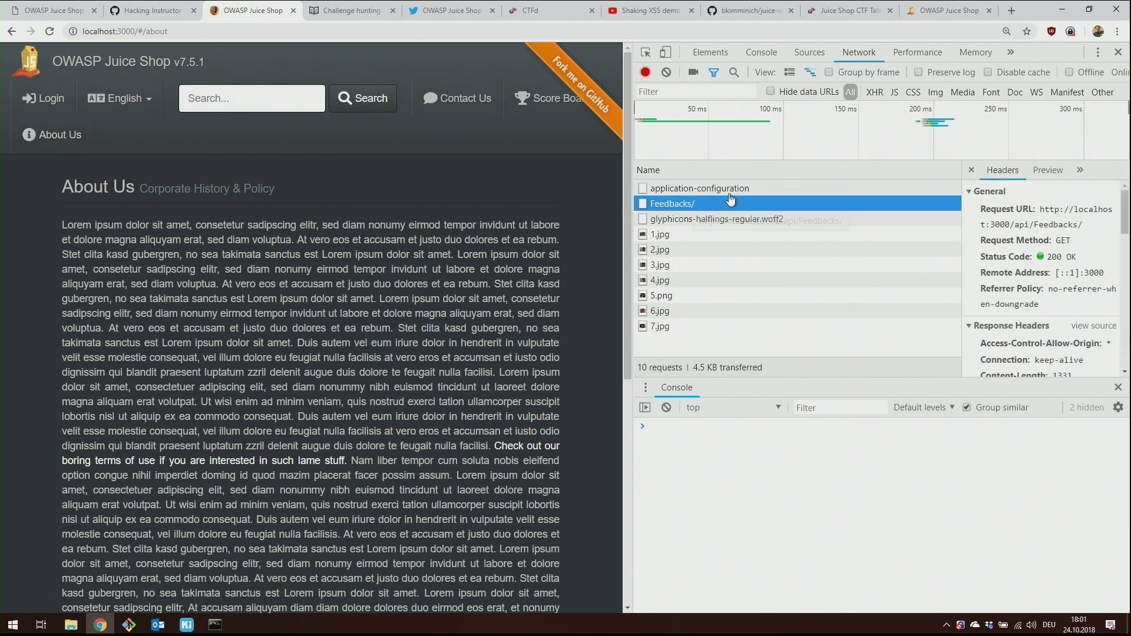
drag(634, 235, 255, 234)
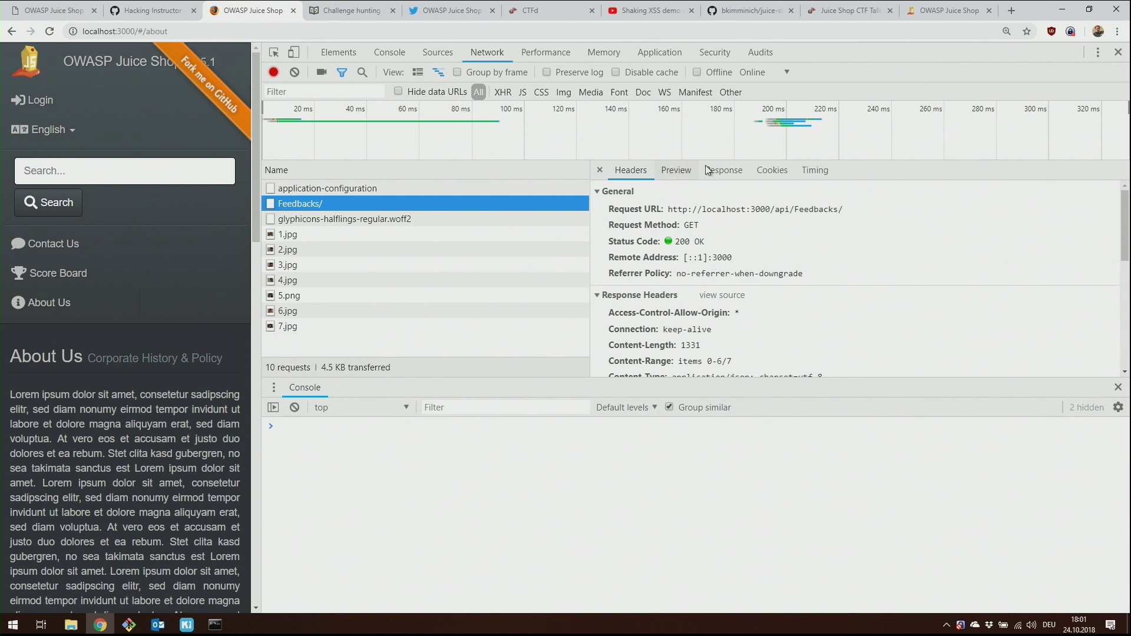
click(730, 171)
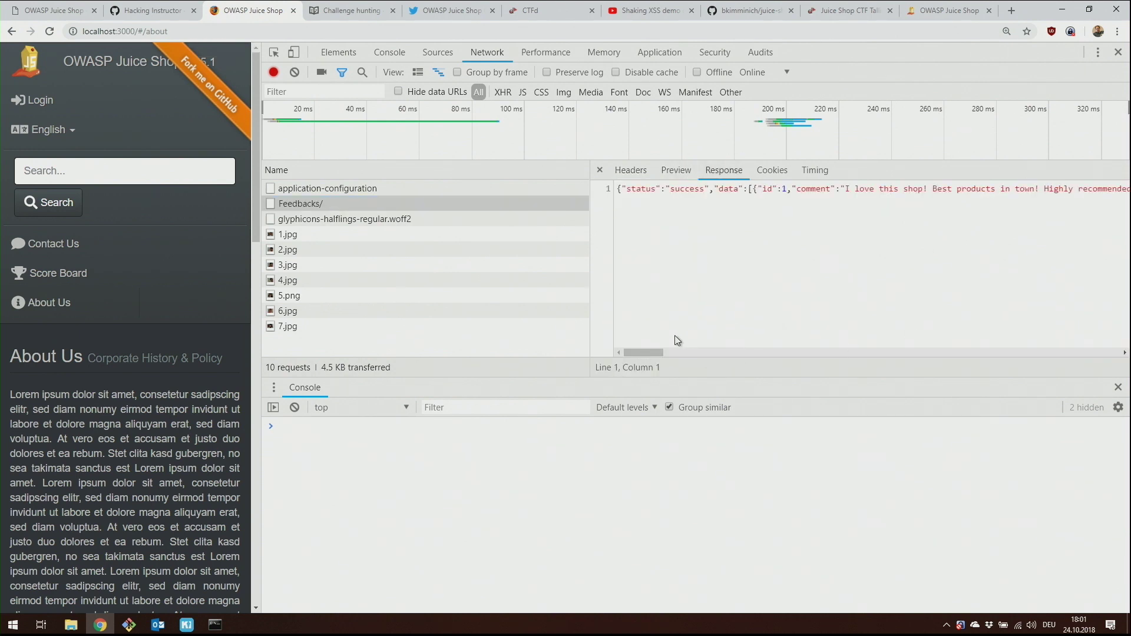
mouse_move(639, 349)
mouse_down()
mouse_move(721, 353)
mouse_move(637, 352)
mouse_up()
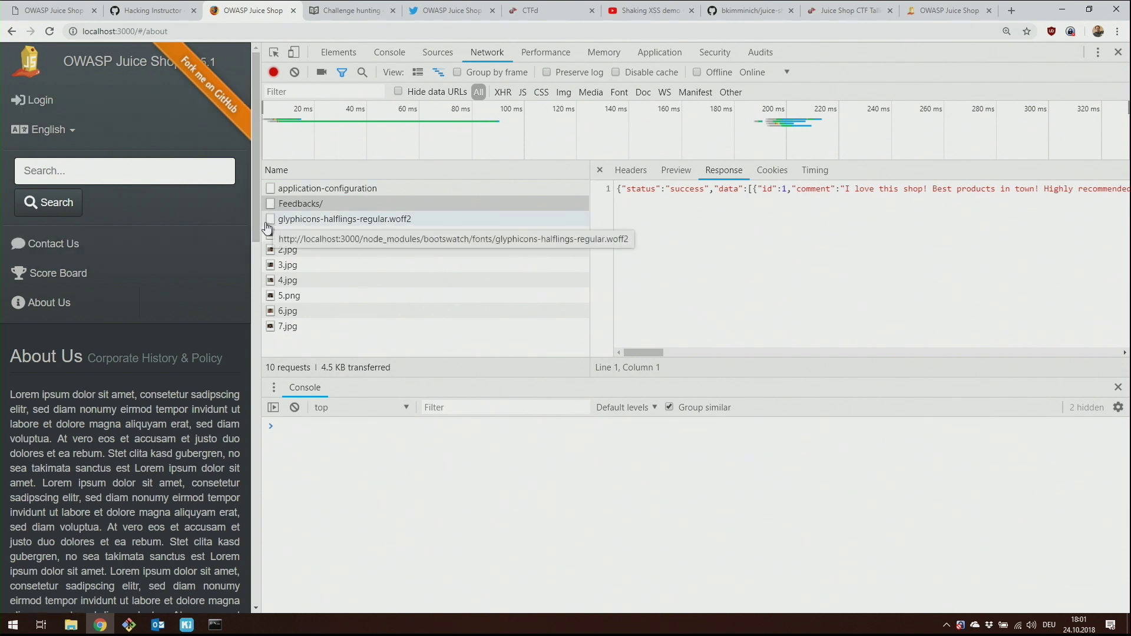
drag(261, 229, 774, 272)
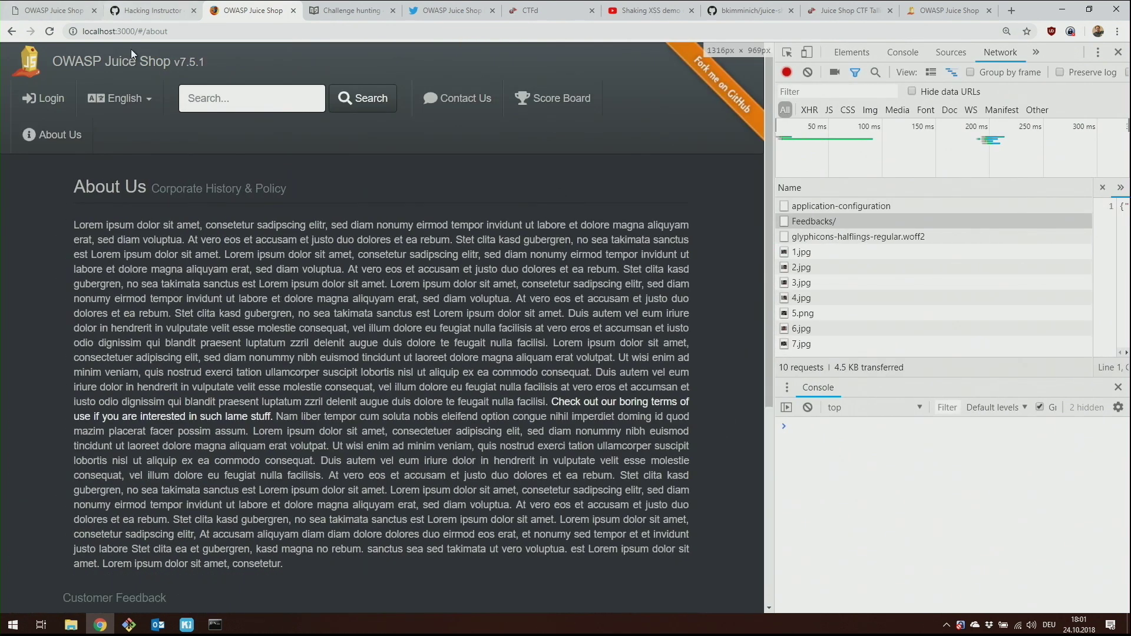
Load localhost:3000/api/Feedbacks directly in the address bar, then the bare /api path.
drag(168, 31, 139, 31)
text(api)
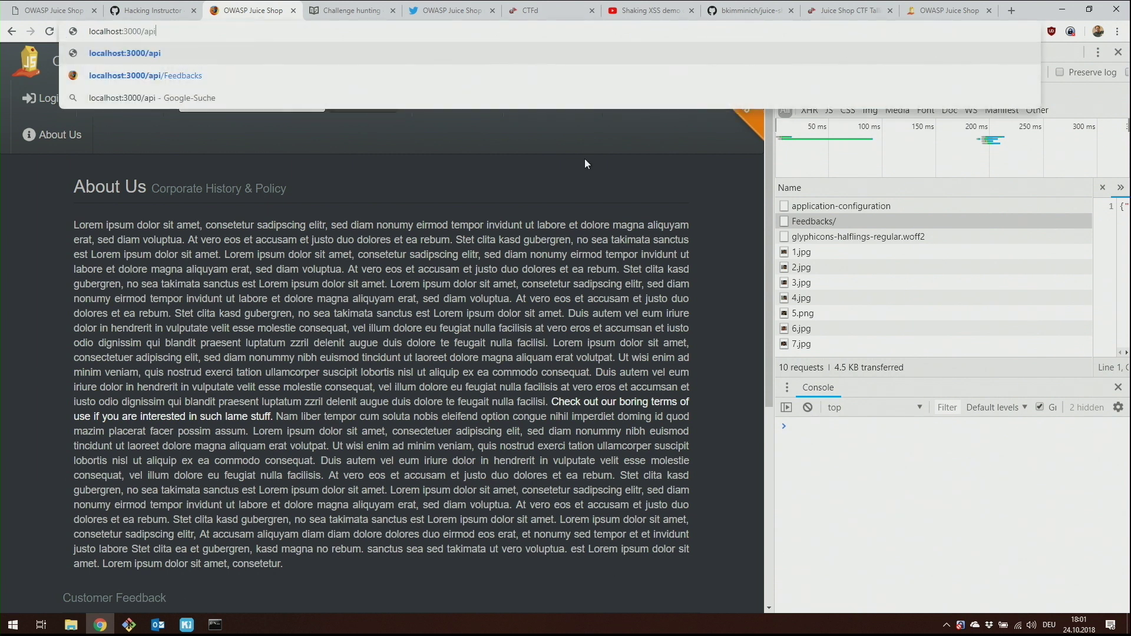
text(/Feedbacks)
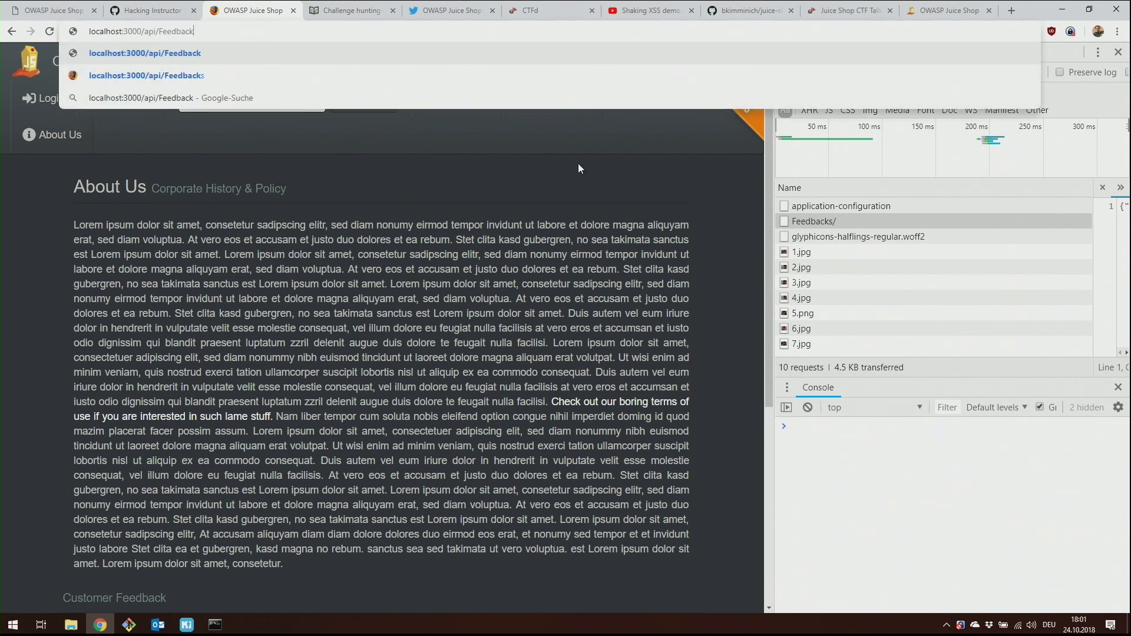
key(Return)
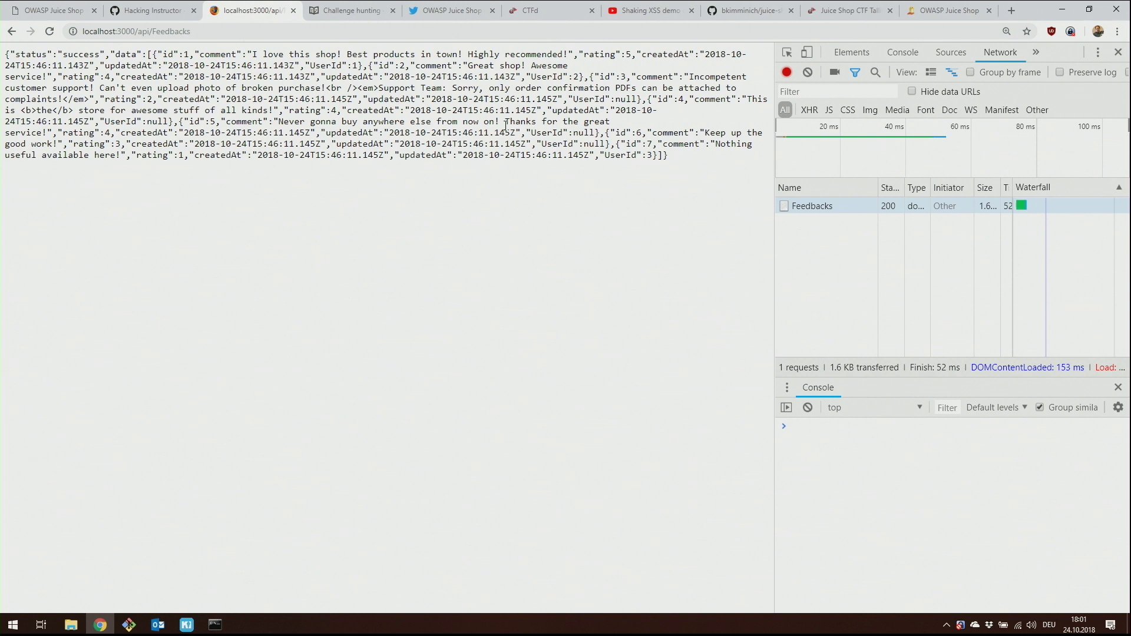
click(167, 29)
click(152, 31)
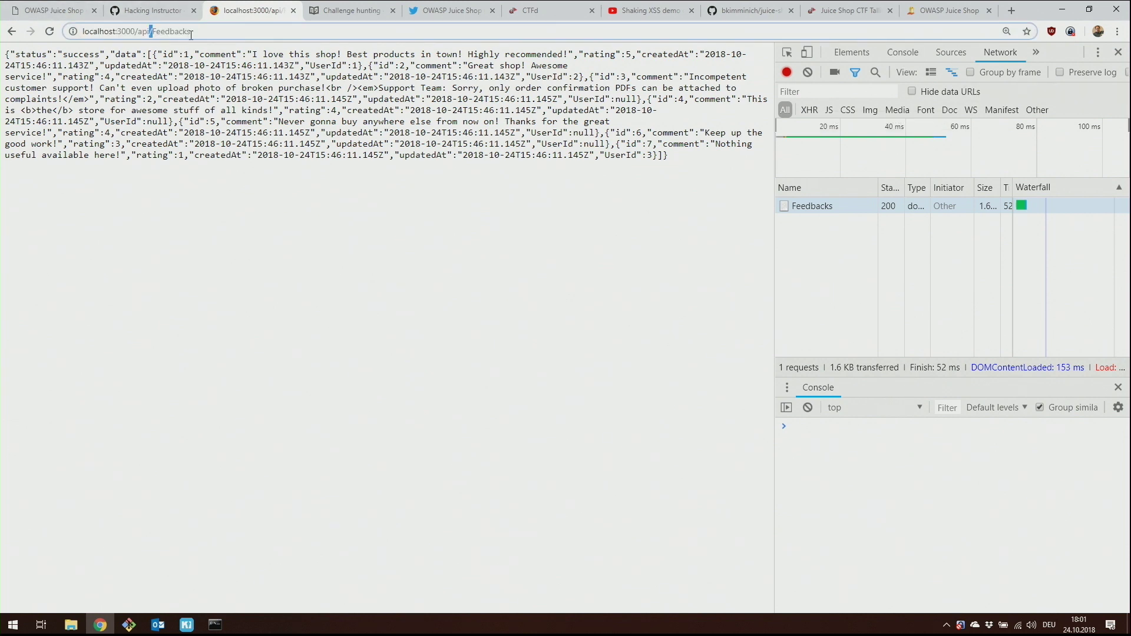
key(shift+End)
key(Delete)
key(Return)
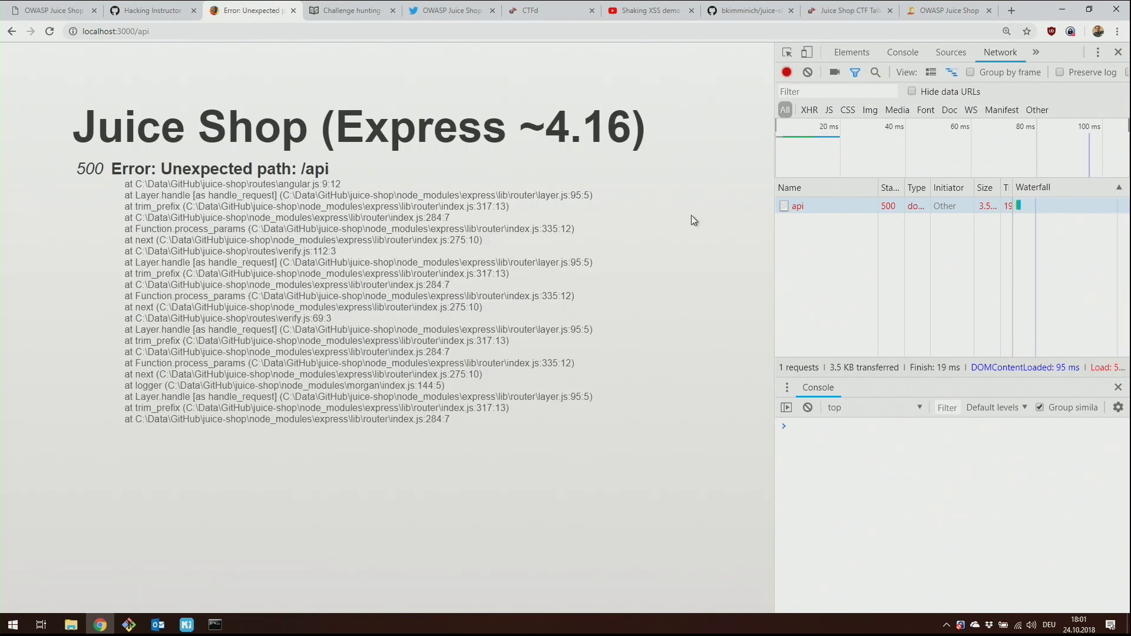
Edit the URL toward /api/Users, then go back to the Juice Shop product list.
double_click(162, 33)
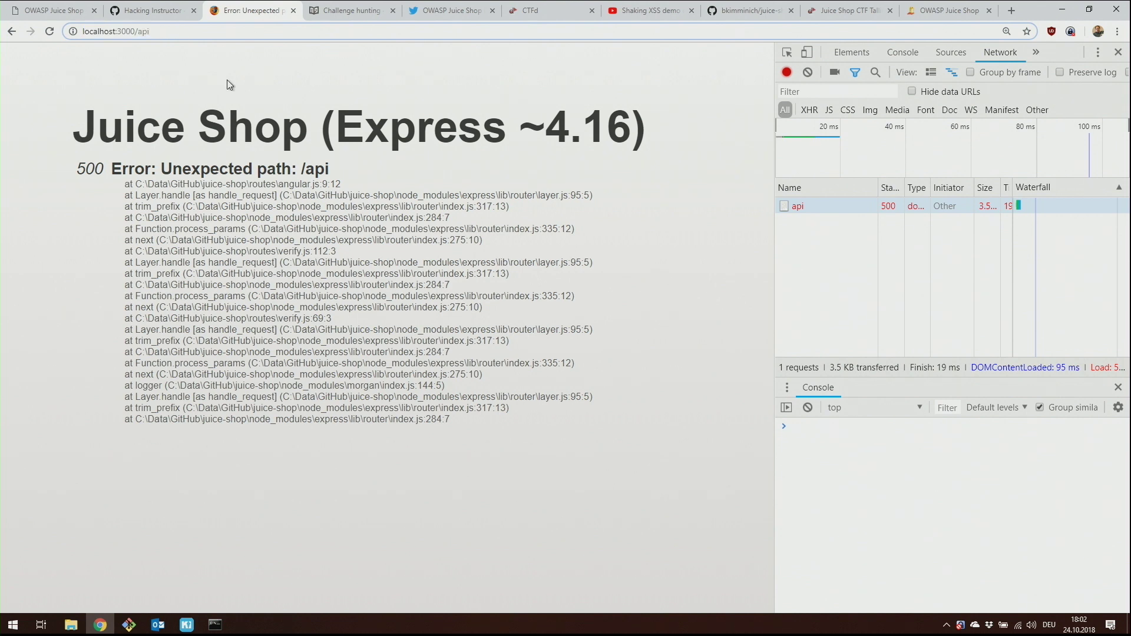
text(/Users)
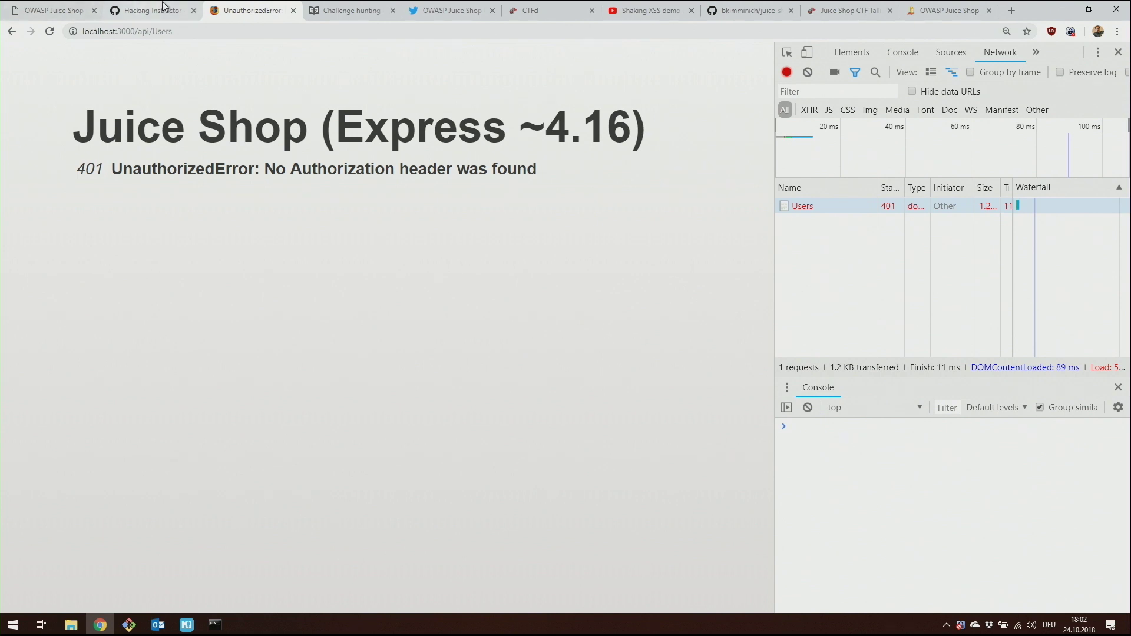
click(11, 32)
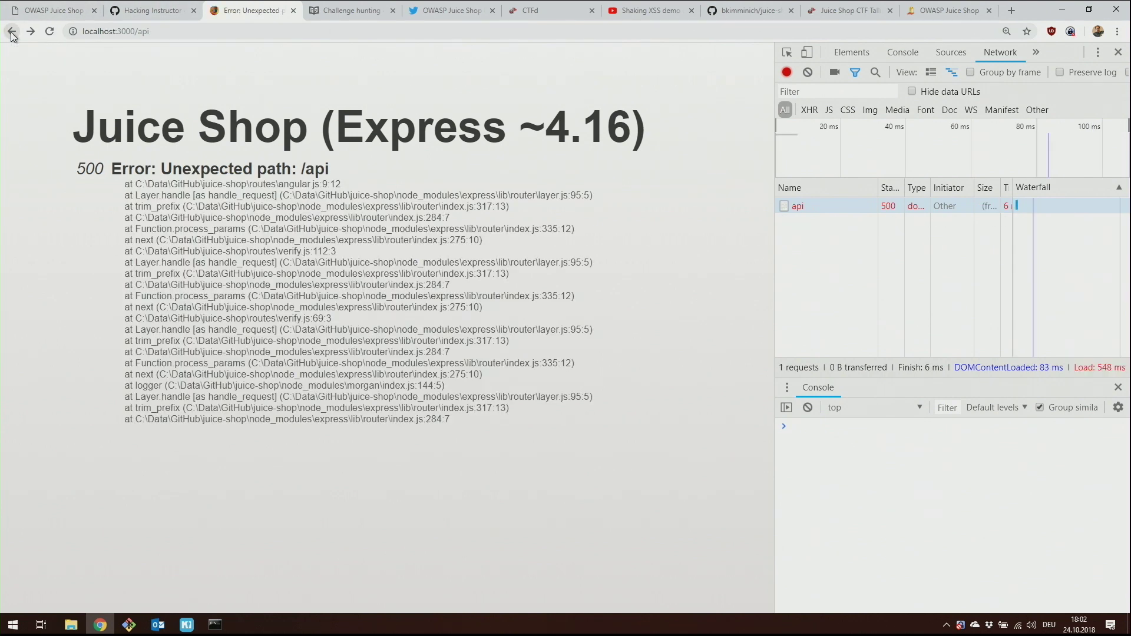
click(11, 31)
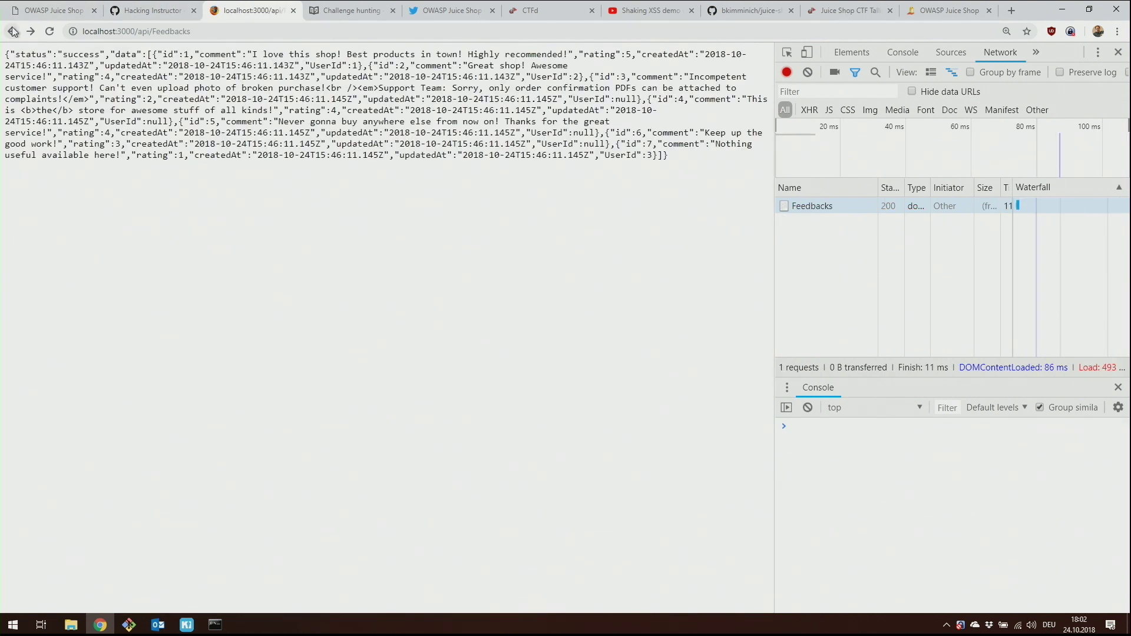
click(13, 32)
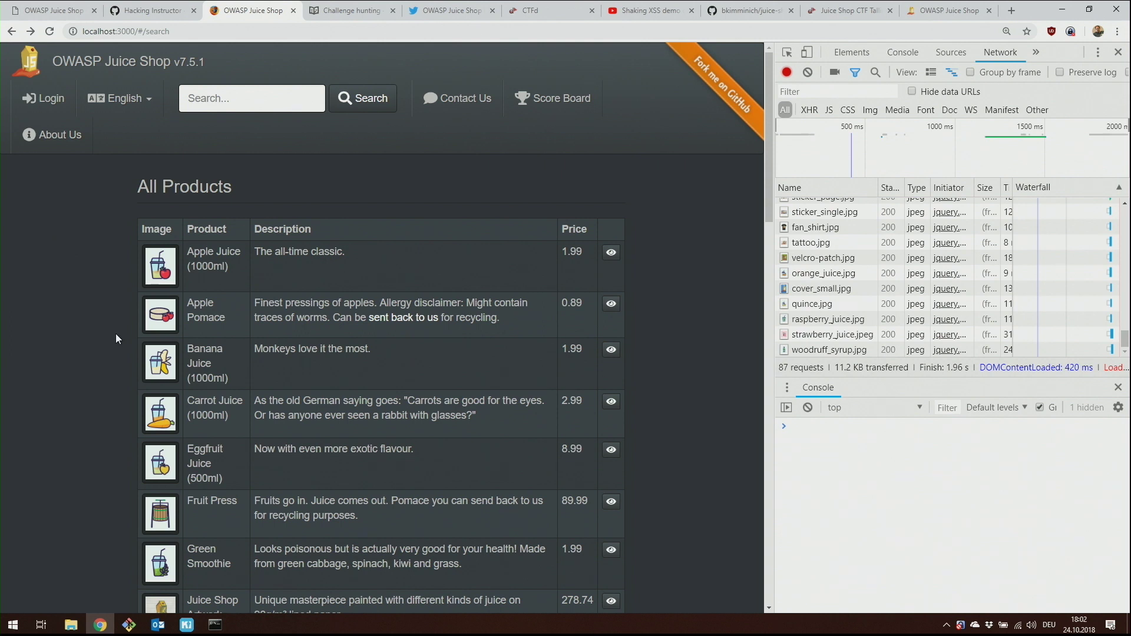
Open the Login form and place the cursor in its Email field.
click(53, 101)
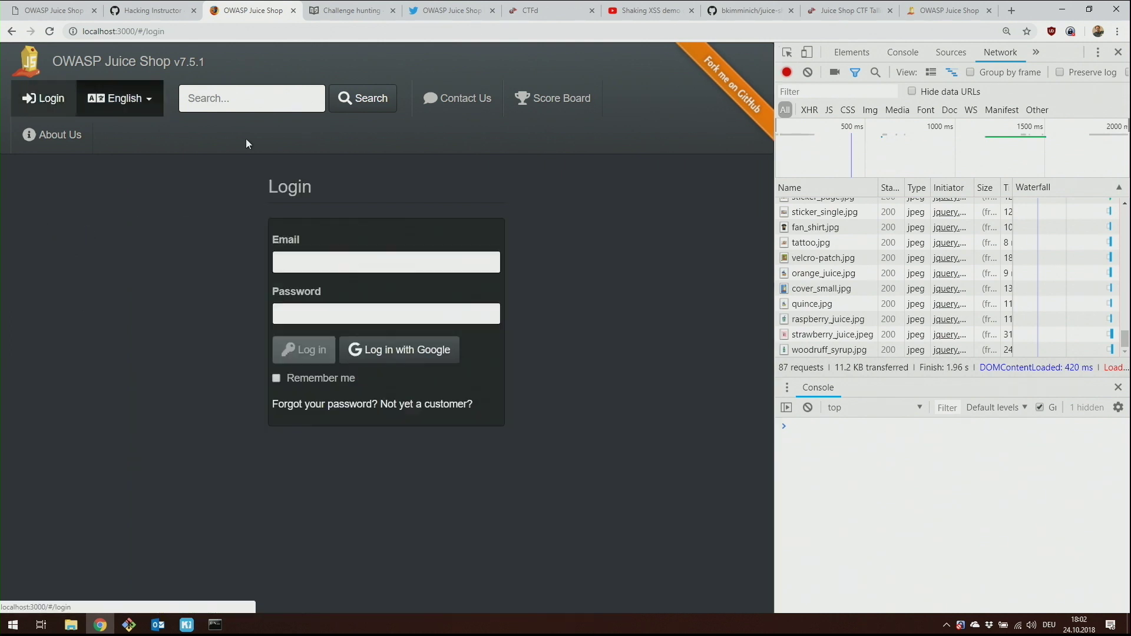
click(324, 254)
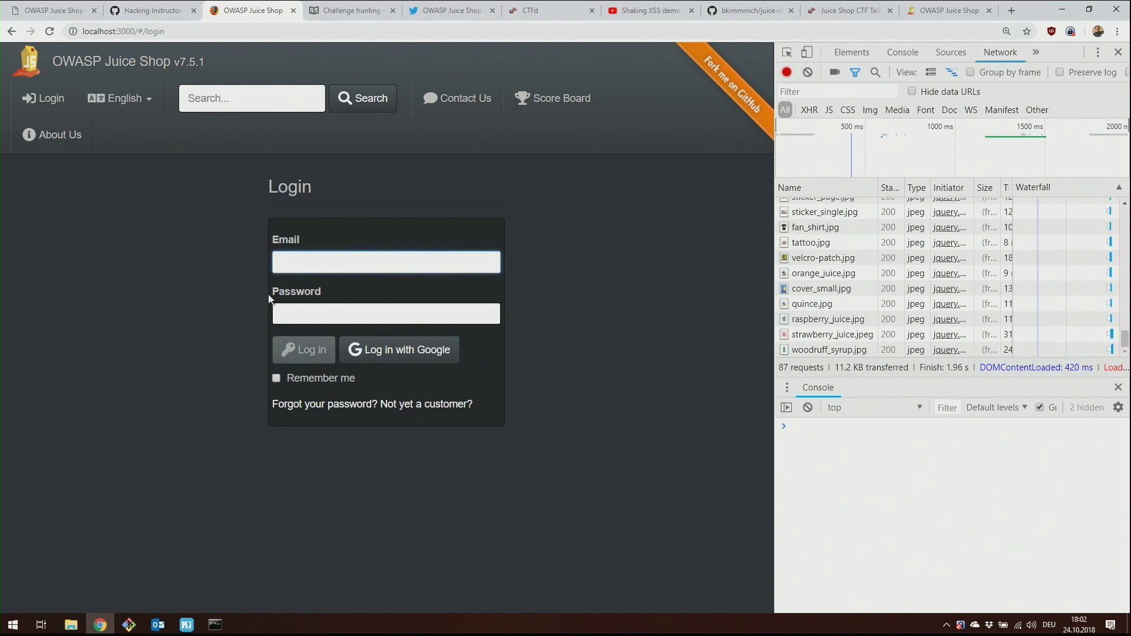
scroll(283, 324, up, 4)
scroll(280, 316, down, 1)
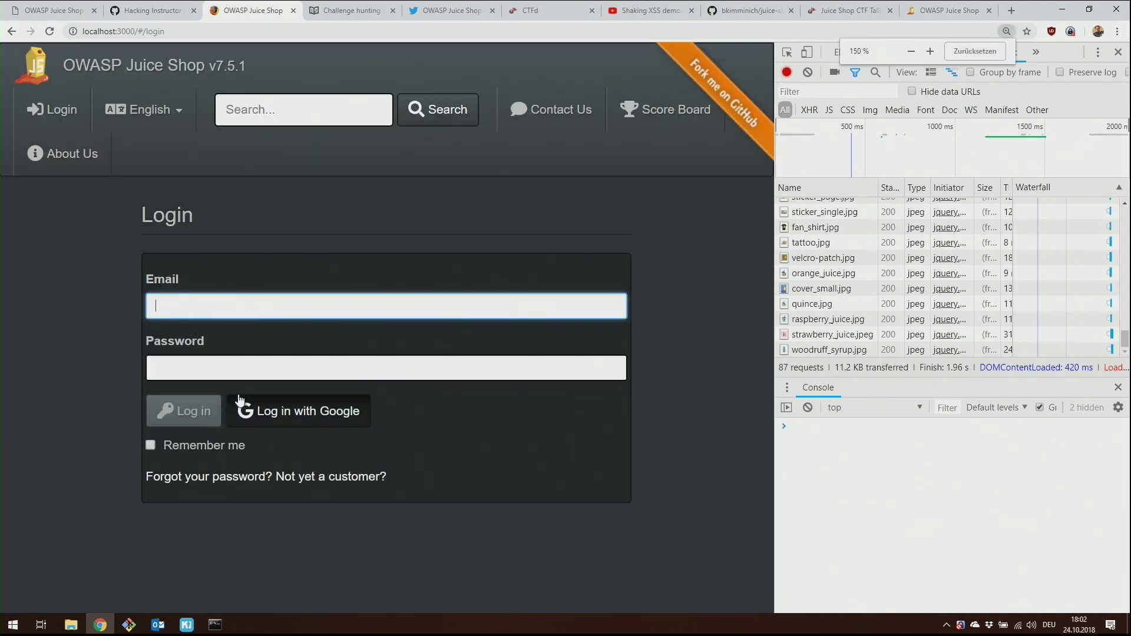
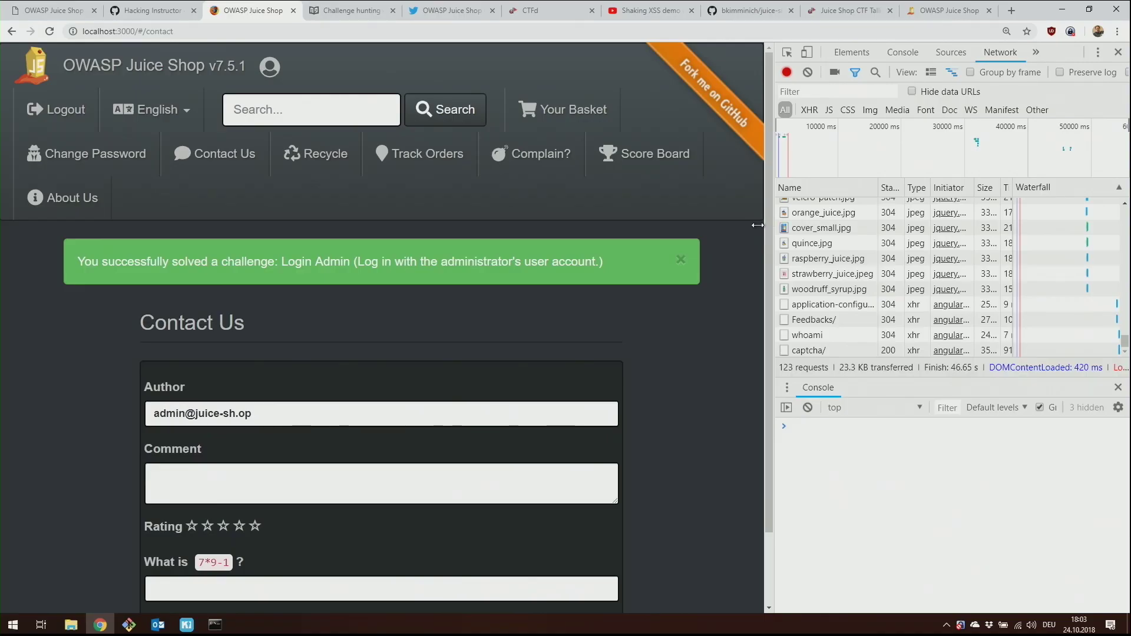
Widen the DevTools Network panel beside the Contact Us page under the administrator account.
drag(769, 230, 725, 236)
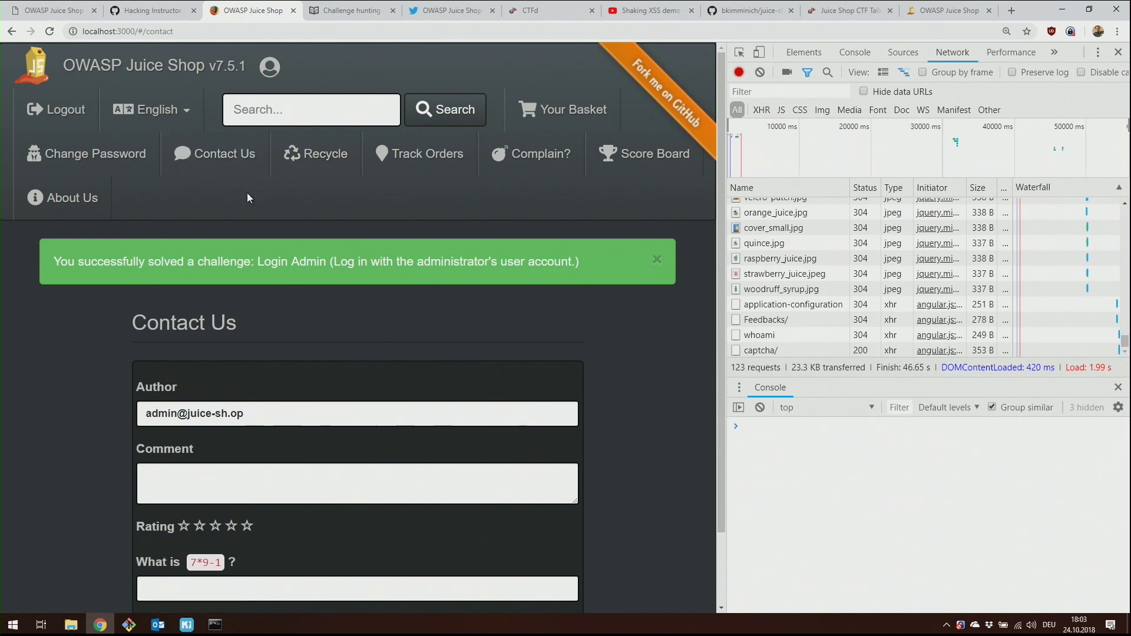
Dismiss the challenge-solved banner and view the site's stored cookies in DevTools.
click(657, 260)
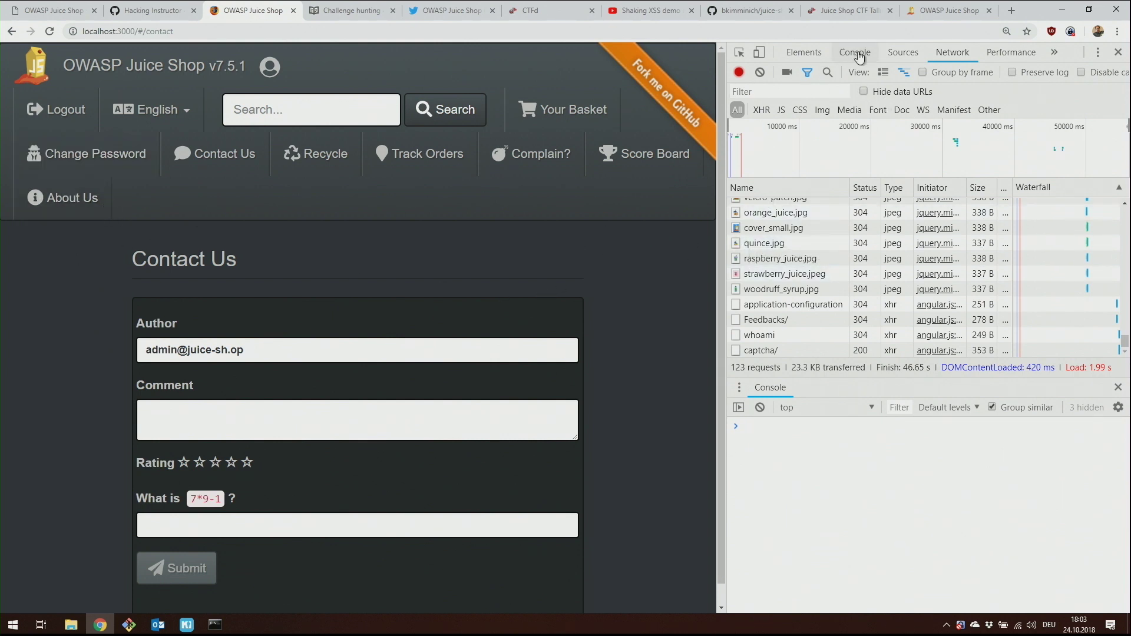
click(1054, 52)
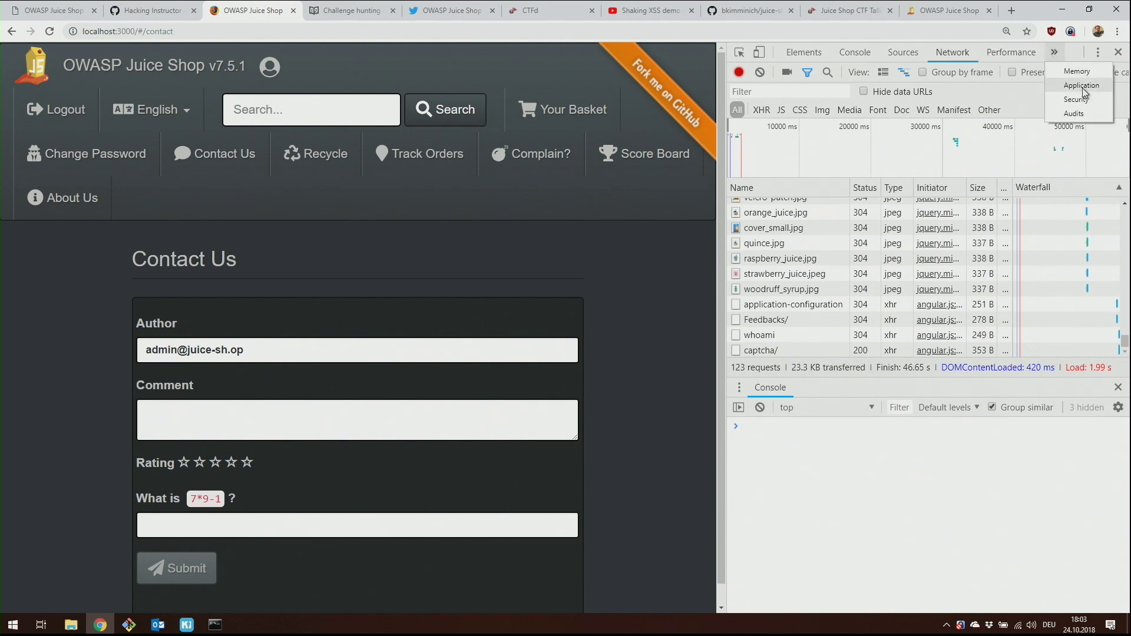
click(1083, 87)
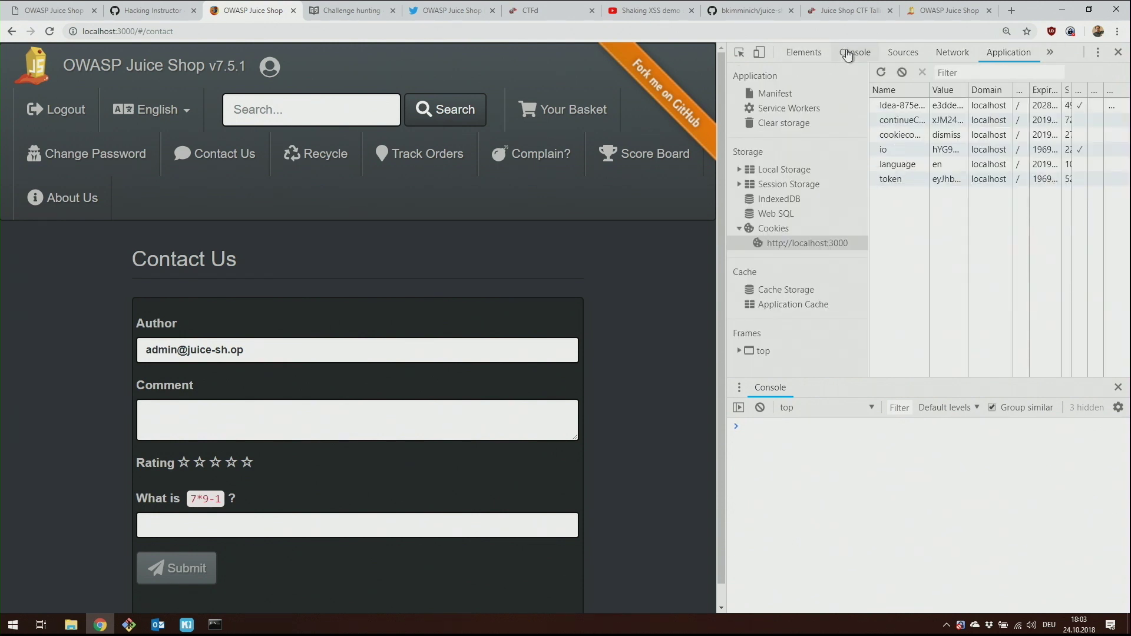
Show the whoami request's headers and select its Authorization Bearer token.
click(951, 53)
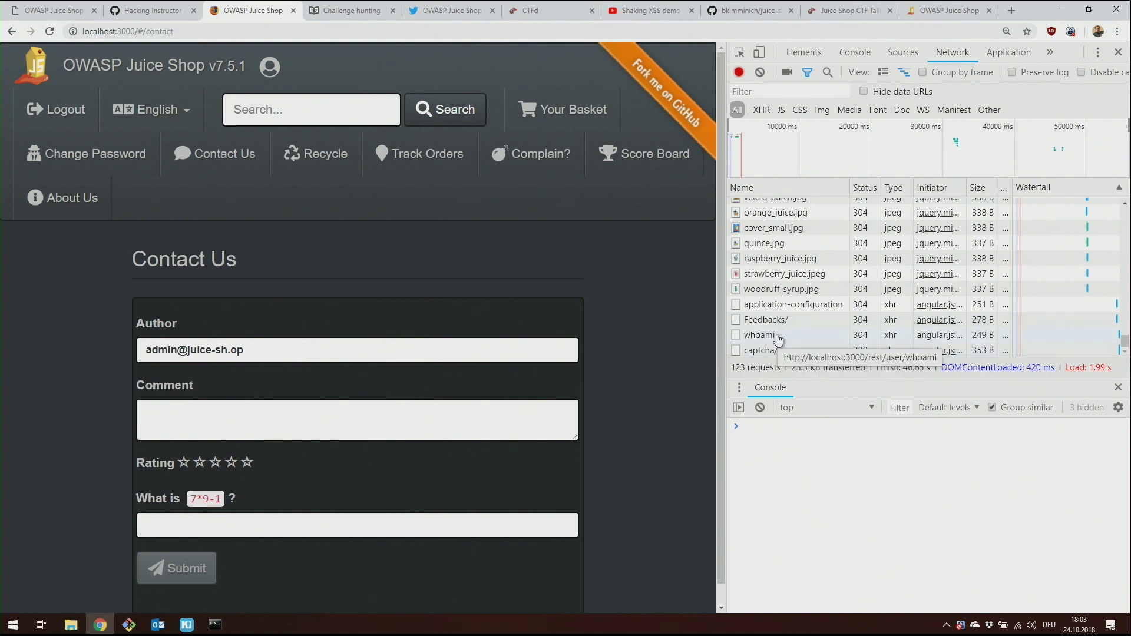
click(778, 336)
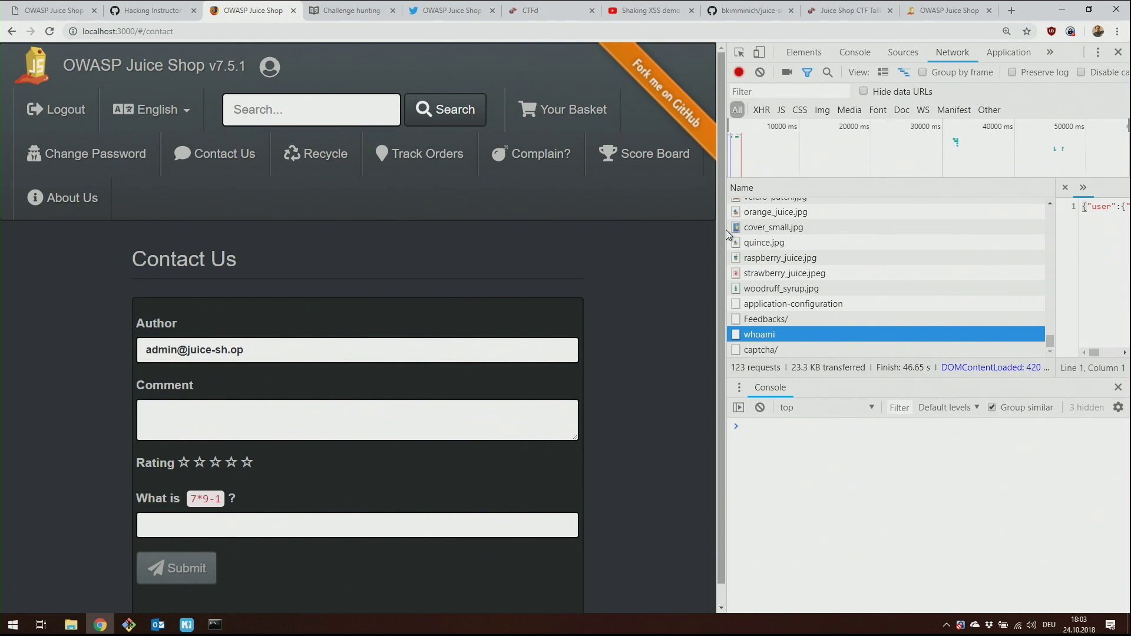
drag(720, 231, 273, 228)
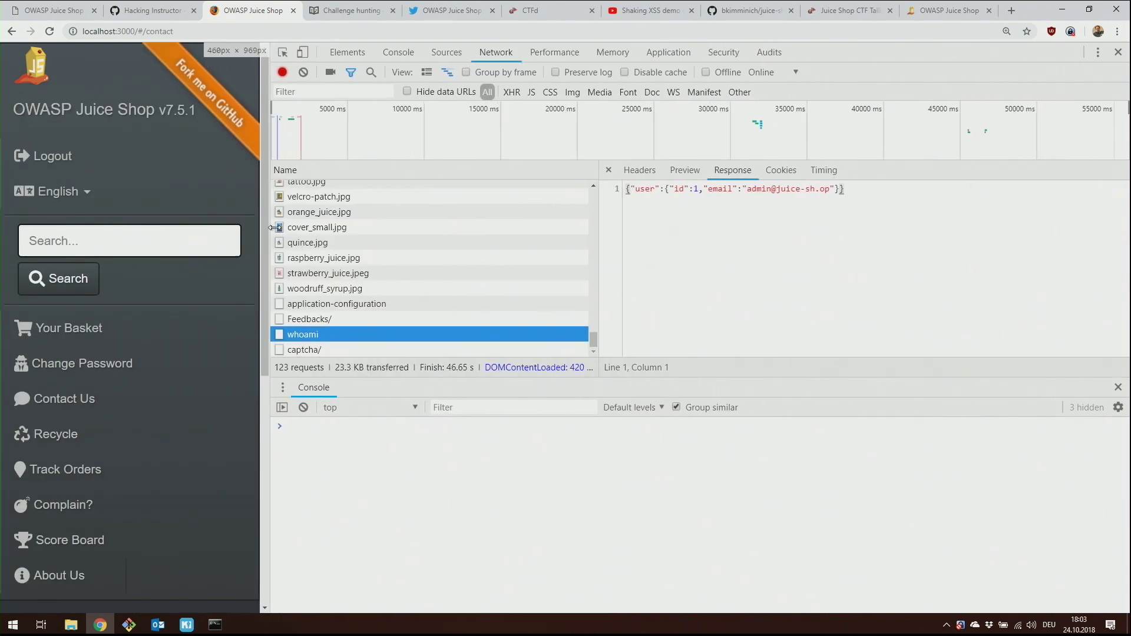
click(639, 170)
scroll(849, 243, down, 5)
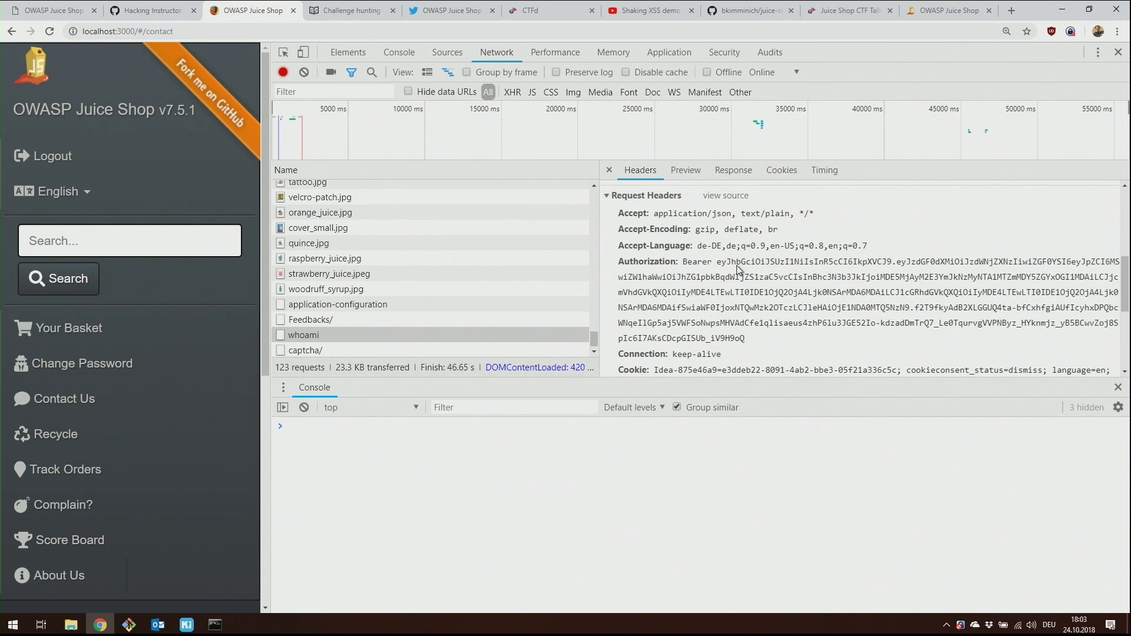
drag(703, 276, 746, 342)
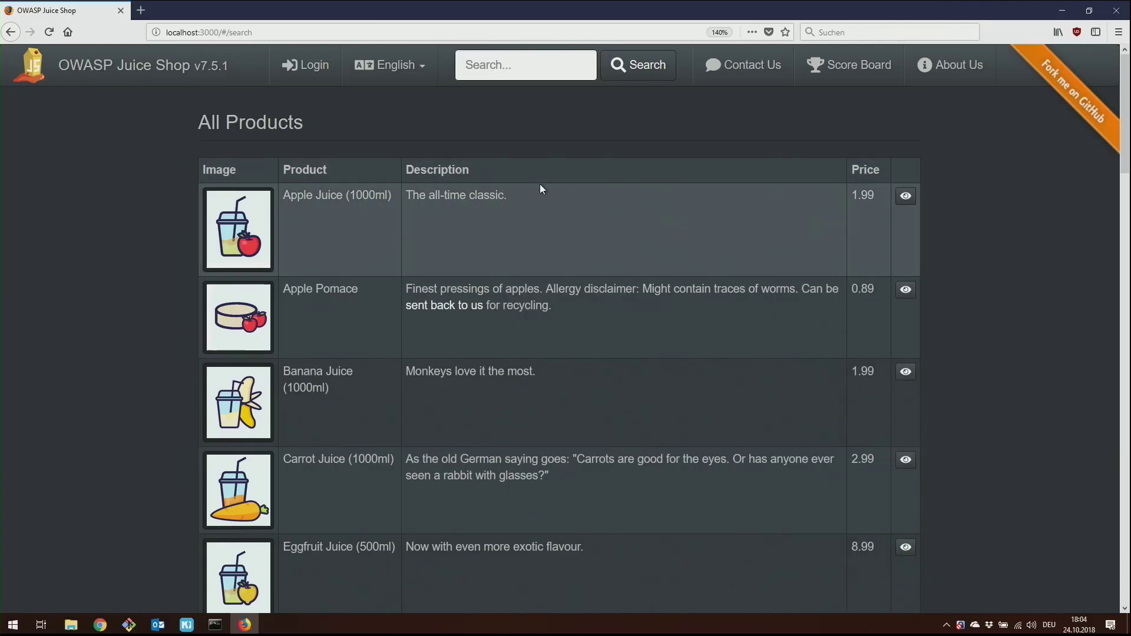
Open Firefox's network monitor with F12, widen it, and load the Login page.
key(F12)
drag(720, 227, 620, 239)
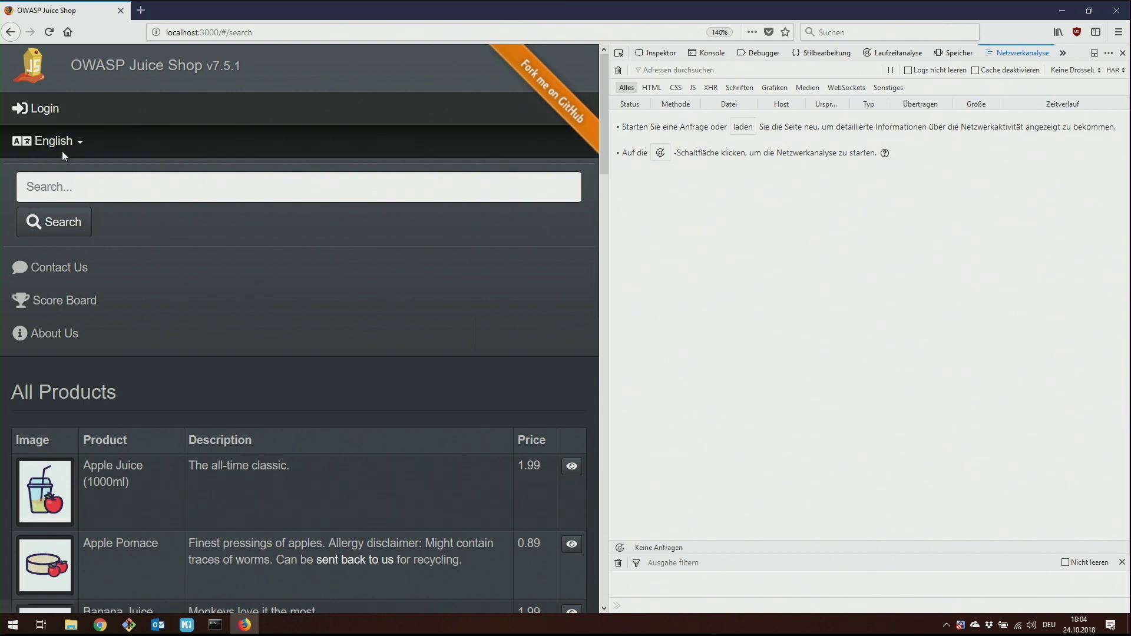
click(42, 110)
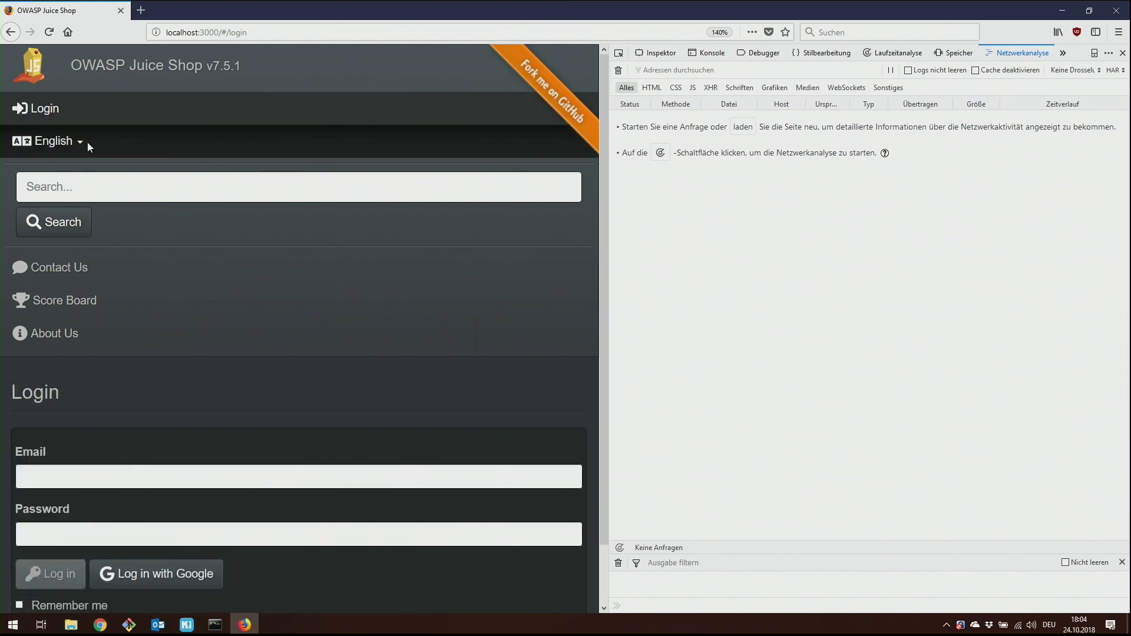
click(84, 269)
click(96, 112)
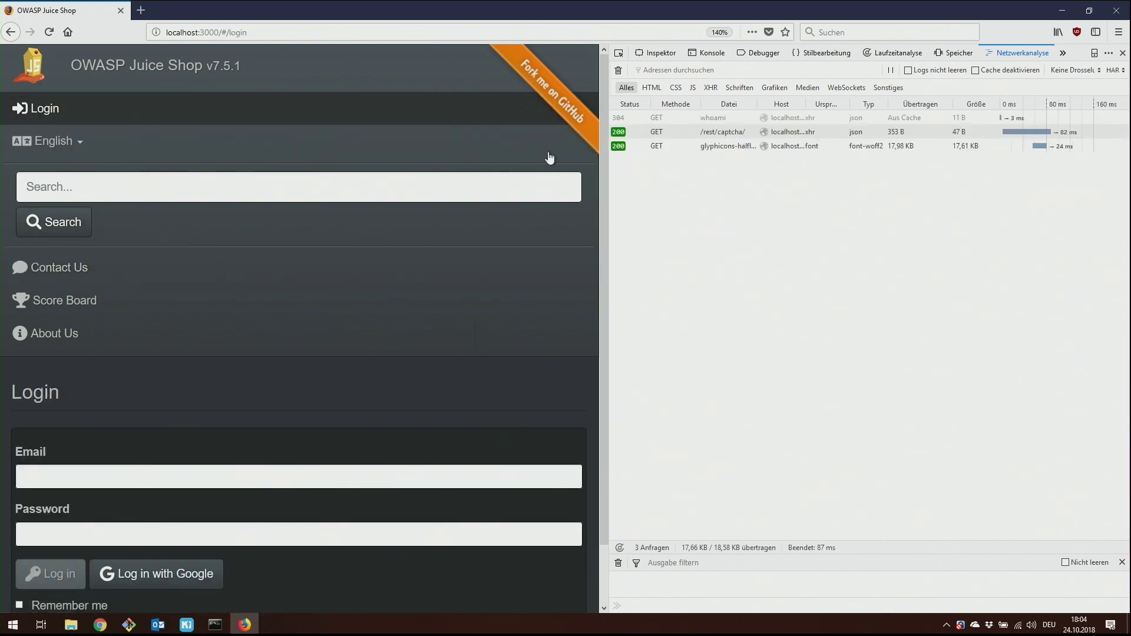
Show the glyphicons font request's headers in a widened details pane.
click(726, 133)
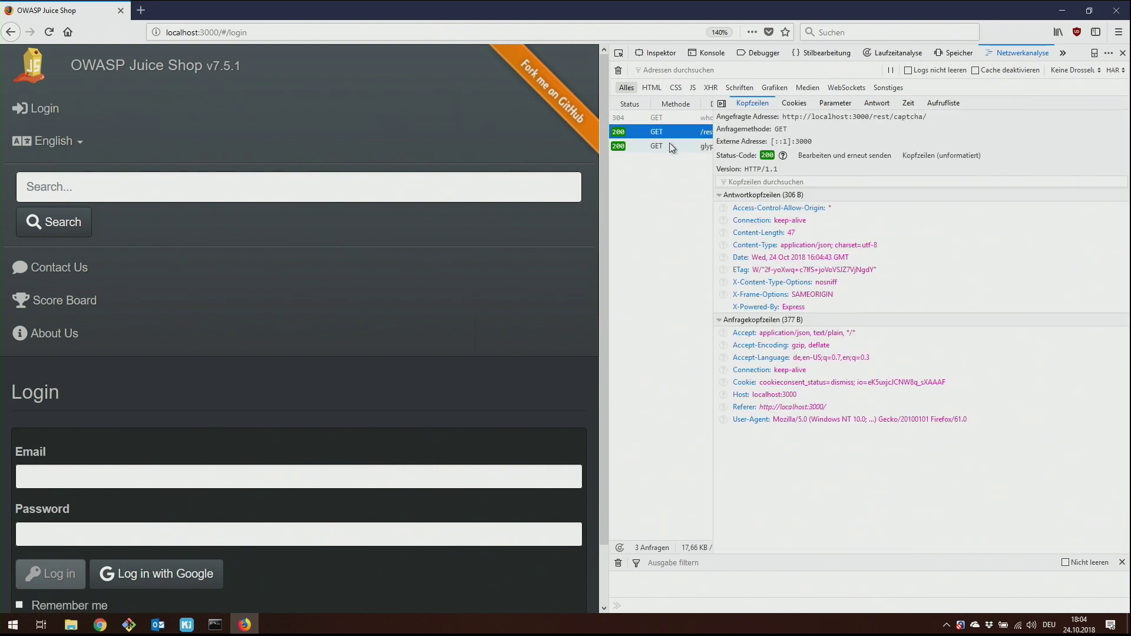
click(651, 146)
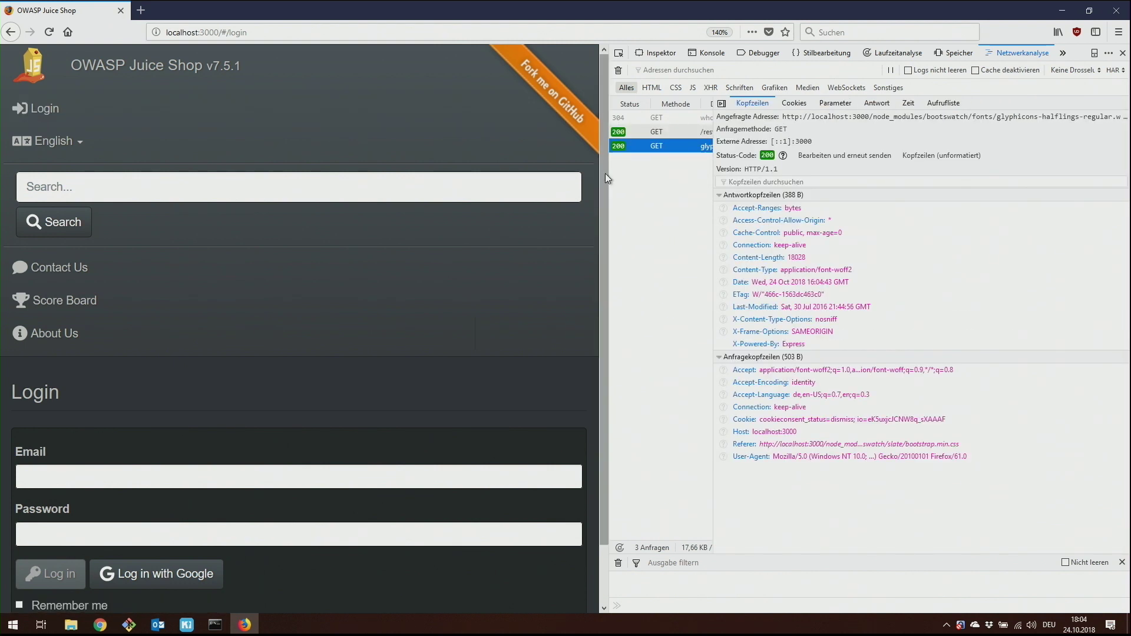
drag(606, 173, 239, 194)
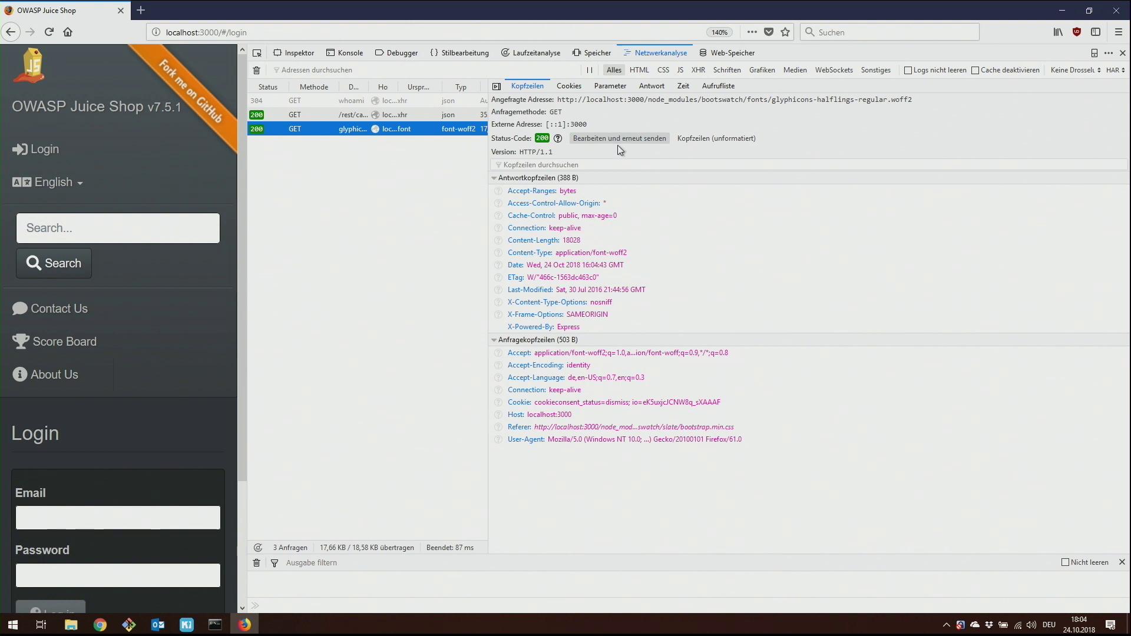
Create an editable resend copy of the font request and select some of its header lines.
click(624, 142)
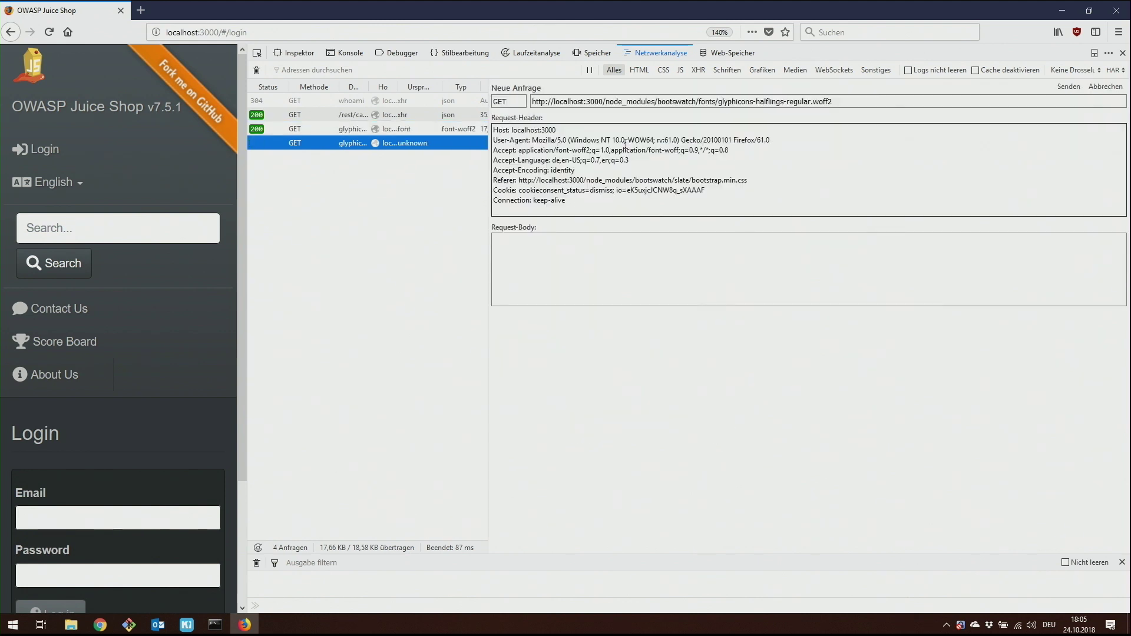
click(725, 96)
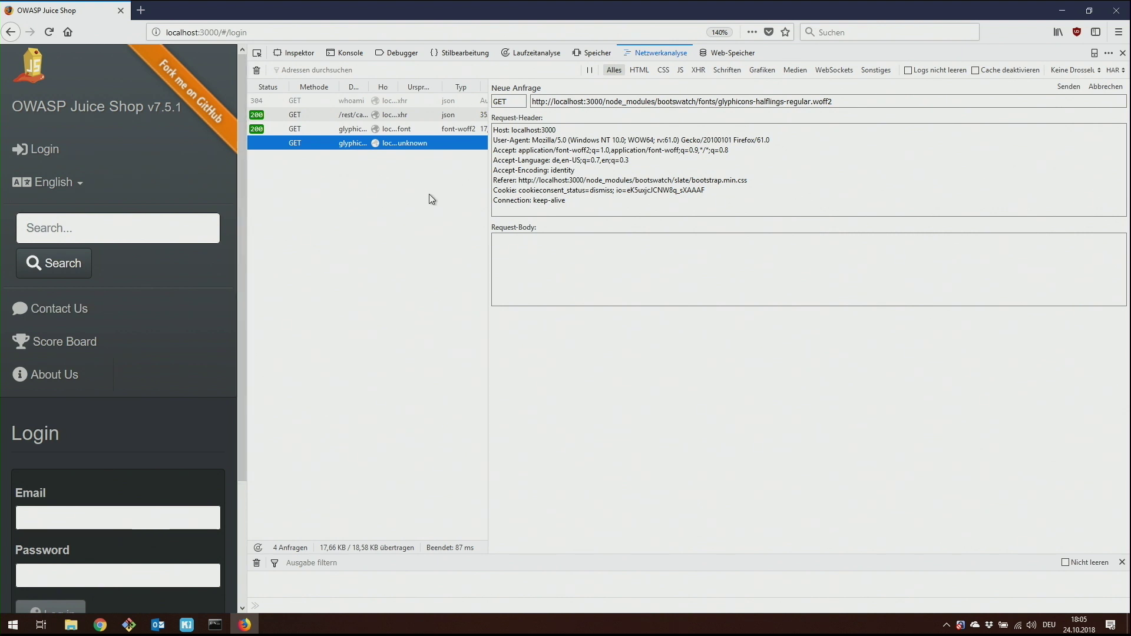
drag(529, 156, 567, 204)
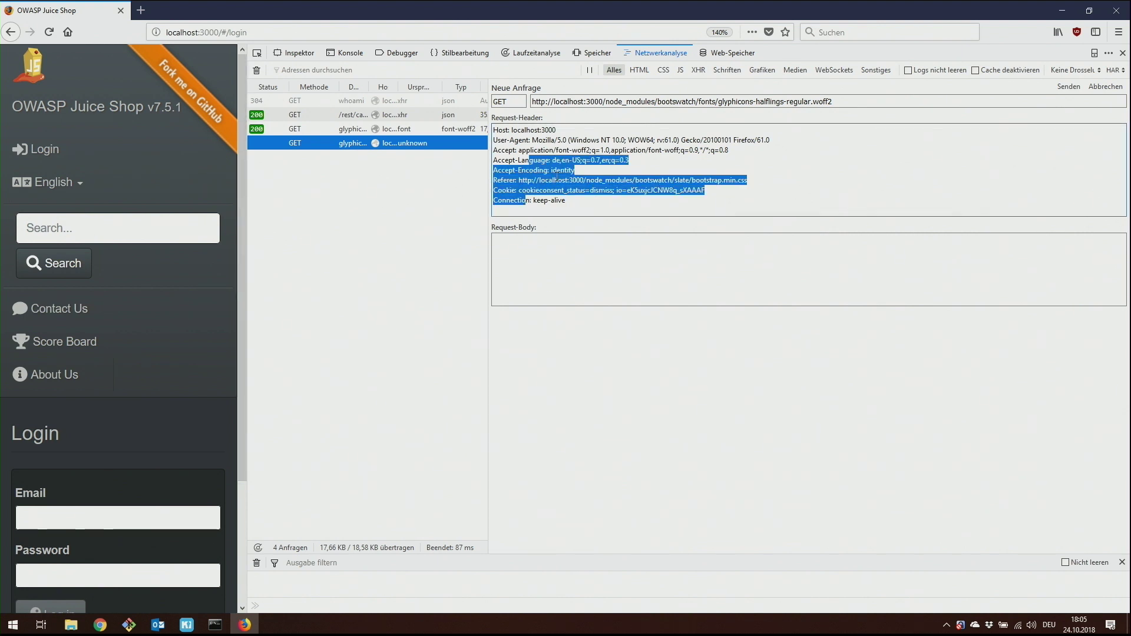
Narrow DevTools to enlarge the login page and focus the Email field for the injection.
click(285, 236)
drag(250, 226, 793, 236)
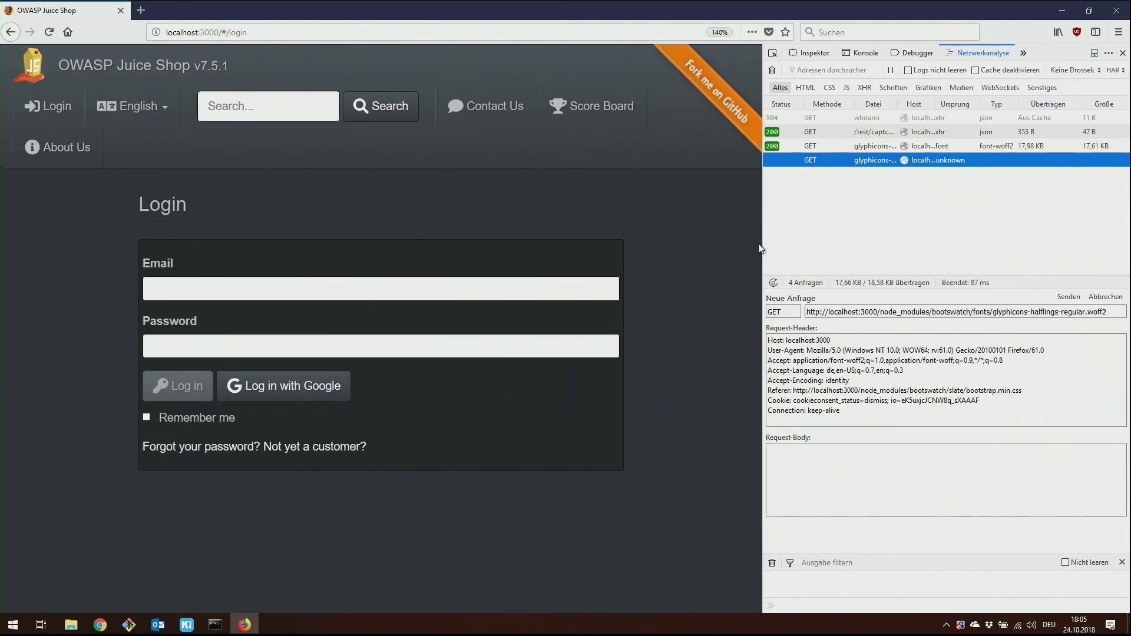
click(232, 287)
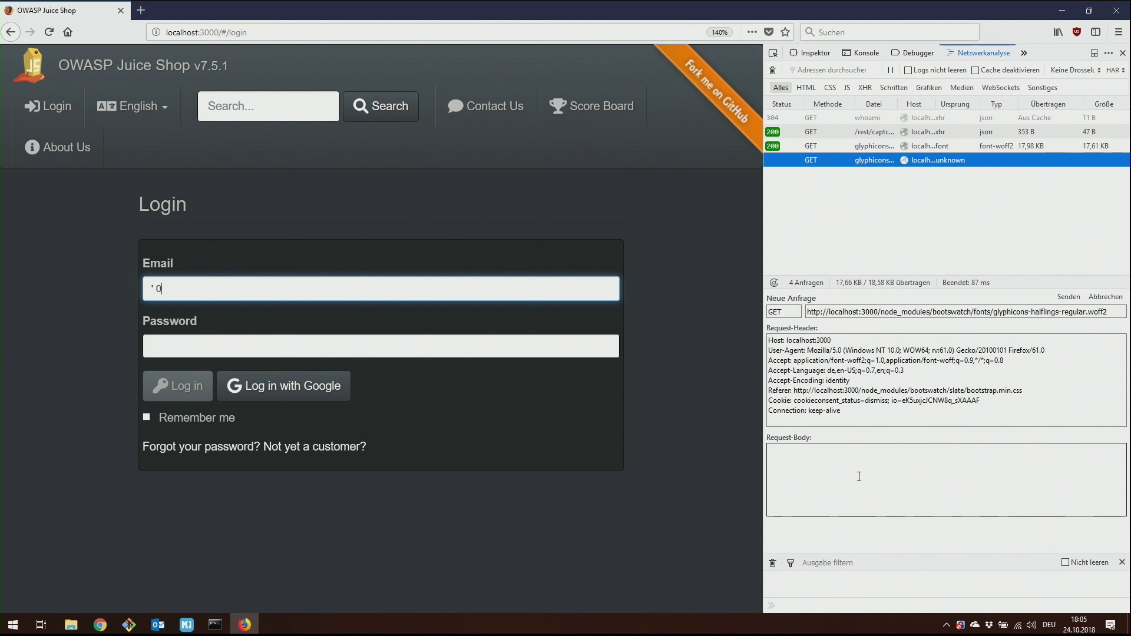
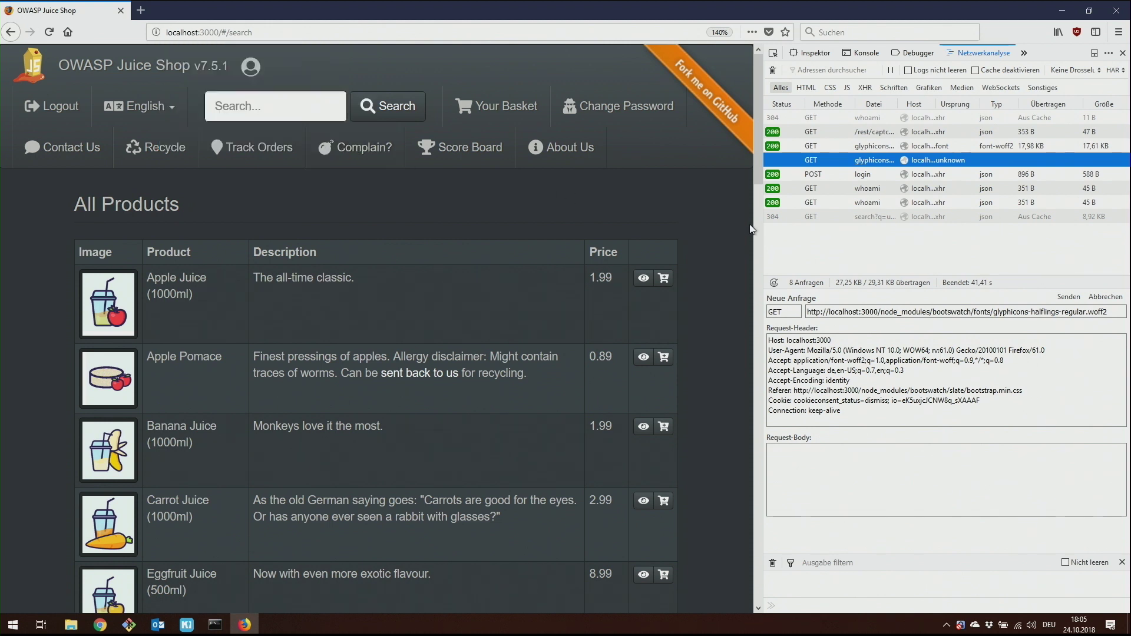
Go to Contact Us and show the GET /rest/captcha request's headers in a wider network pane.
drag(767, 228, 649, 230)
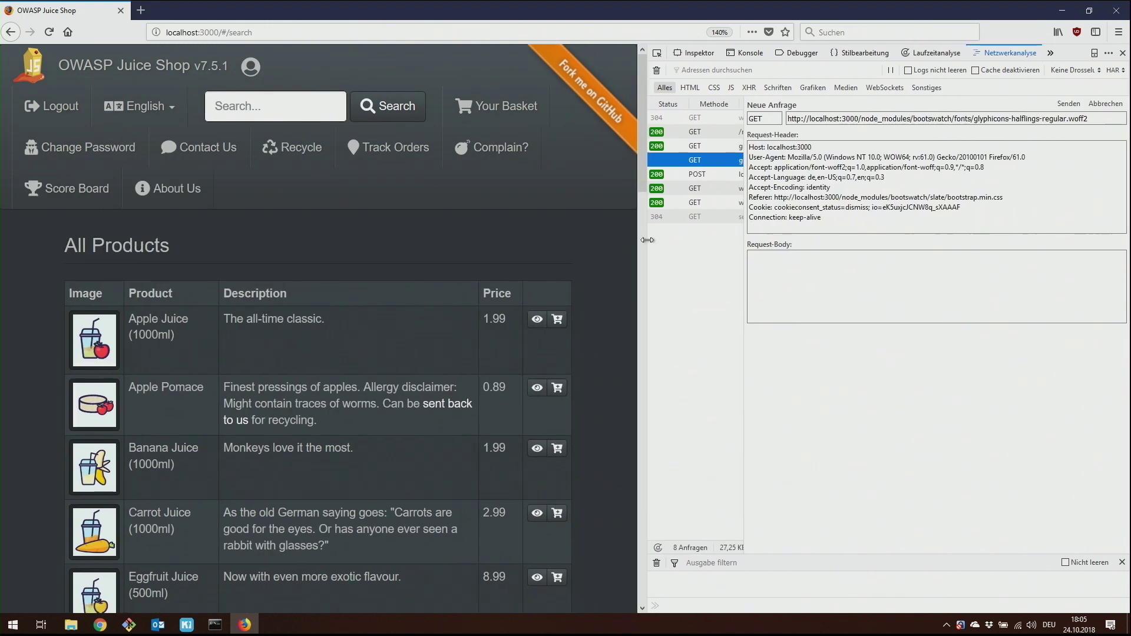
click(235, 158)
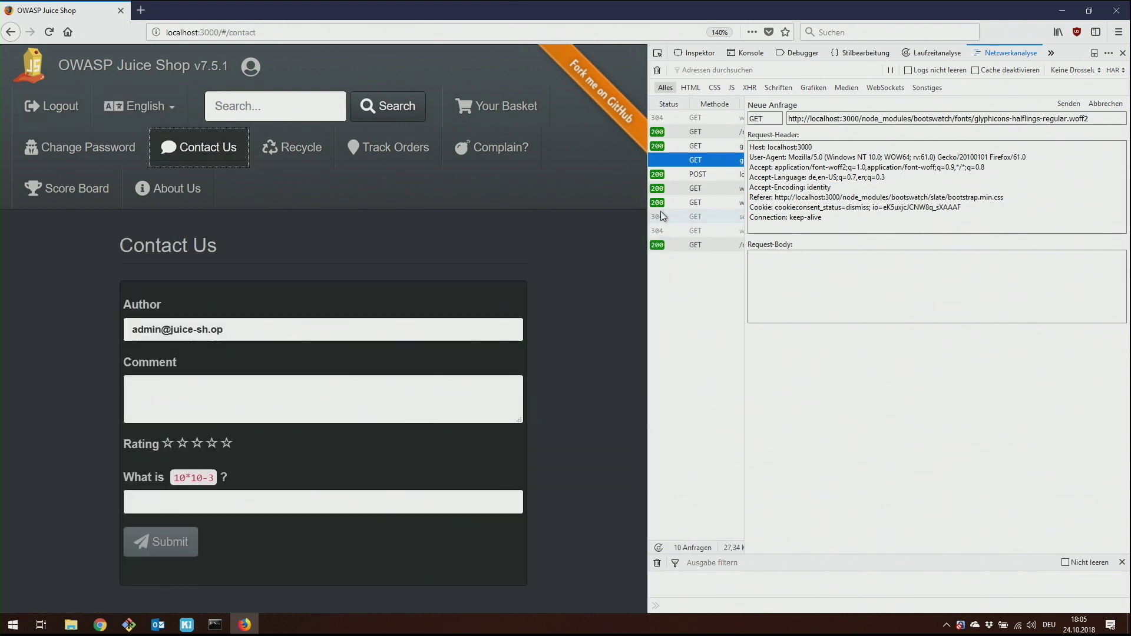
click(699, 246)
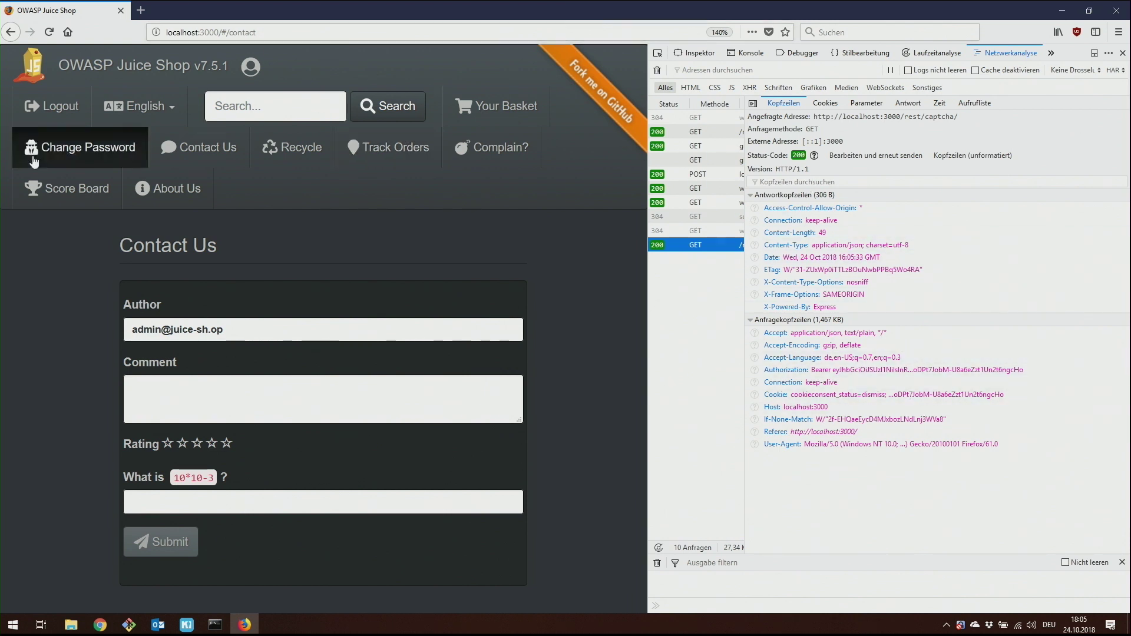
On About Us, open /rest/captcha via 'Bearbeiten und erneut senden' and select its rest/captcha/ path.
click(191, 197)
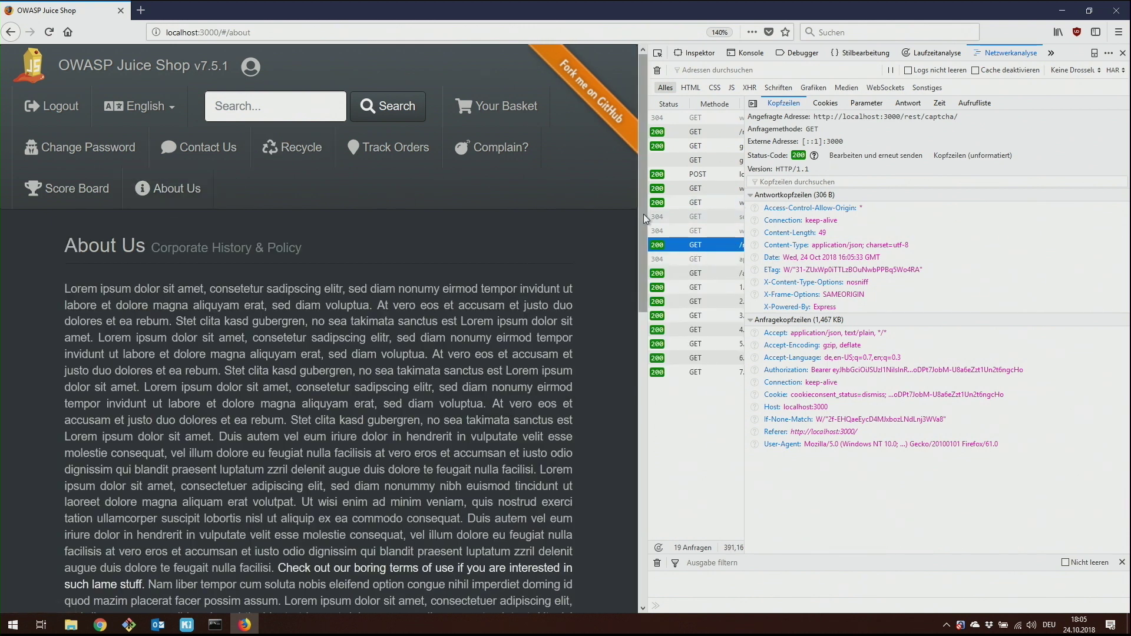
drag(644, 218, 184, 231)
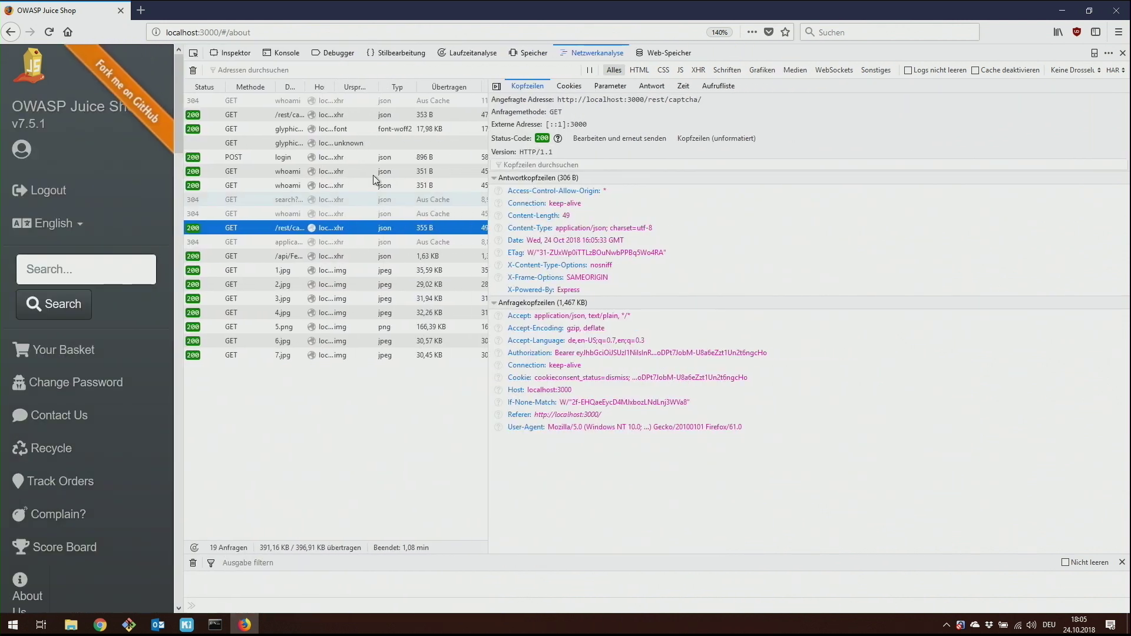
click(620, 138)
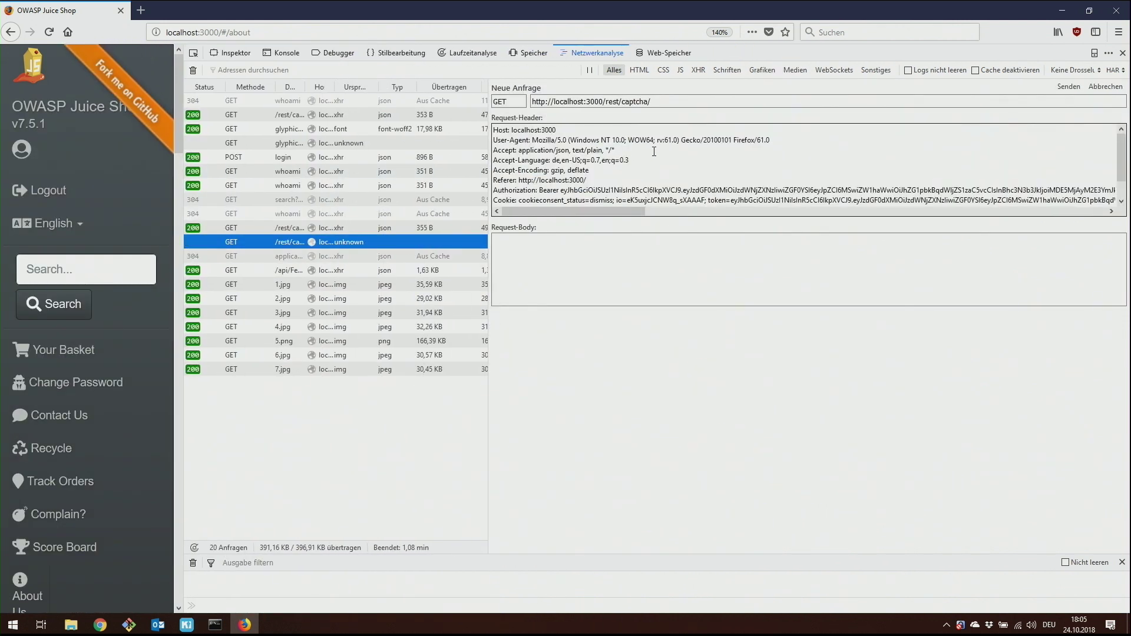
drag(606, 102, 657, 102)
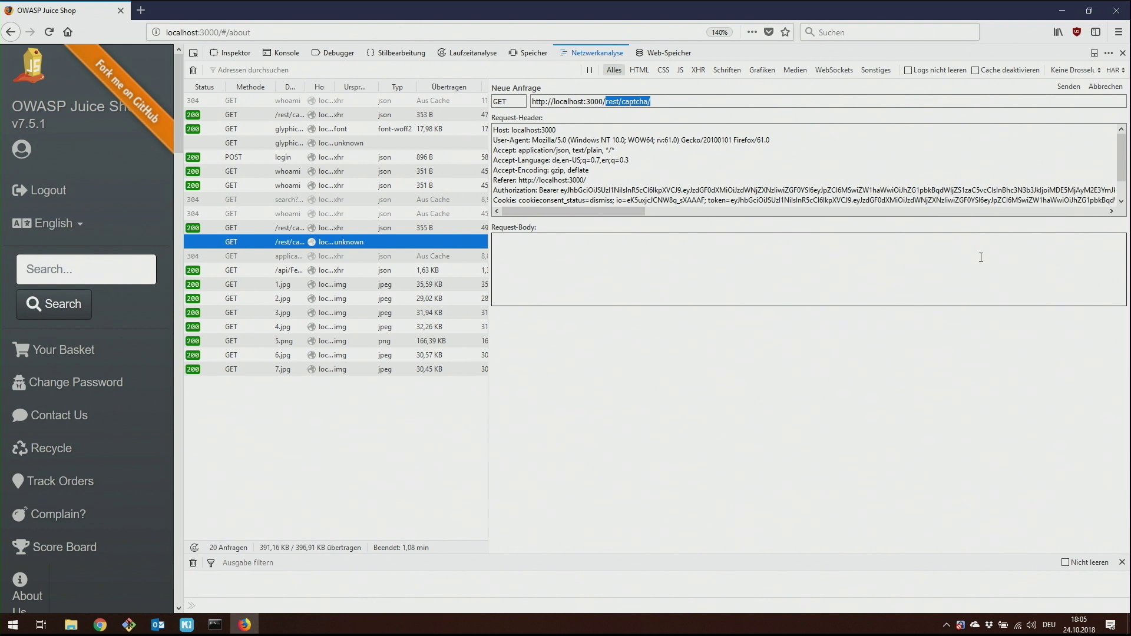
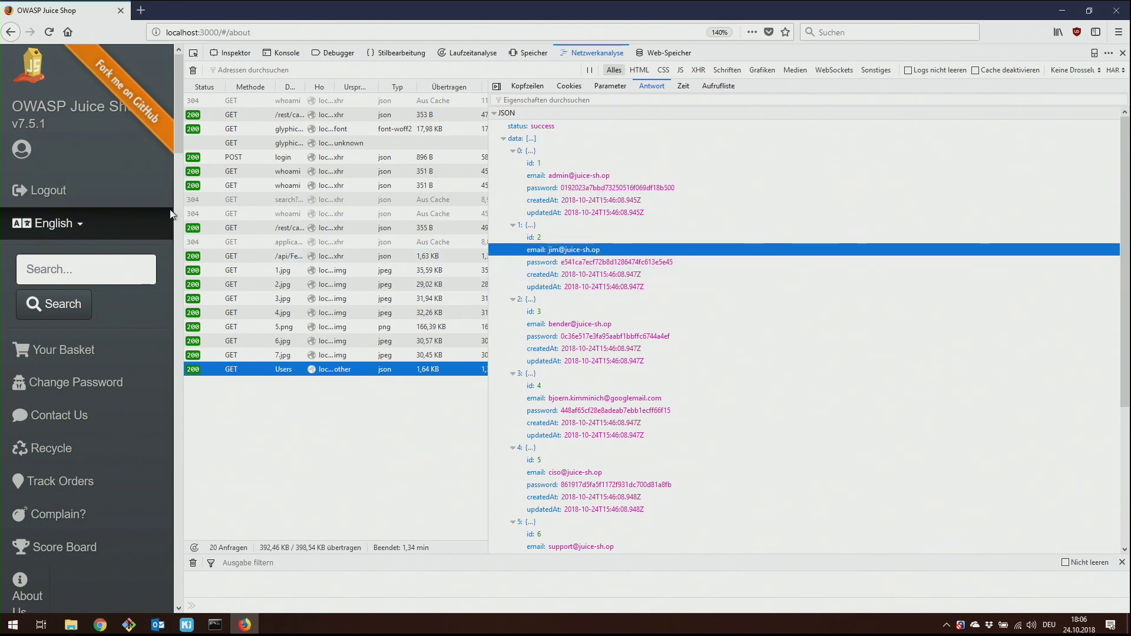
Log out of Juice Shop in Firefox and close its developer tools so All Products fills the window.
drag(181, 203, 678, 246)
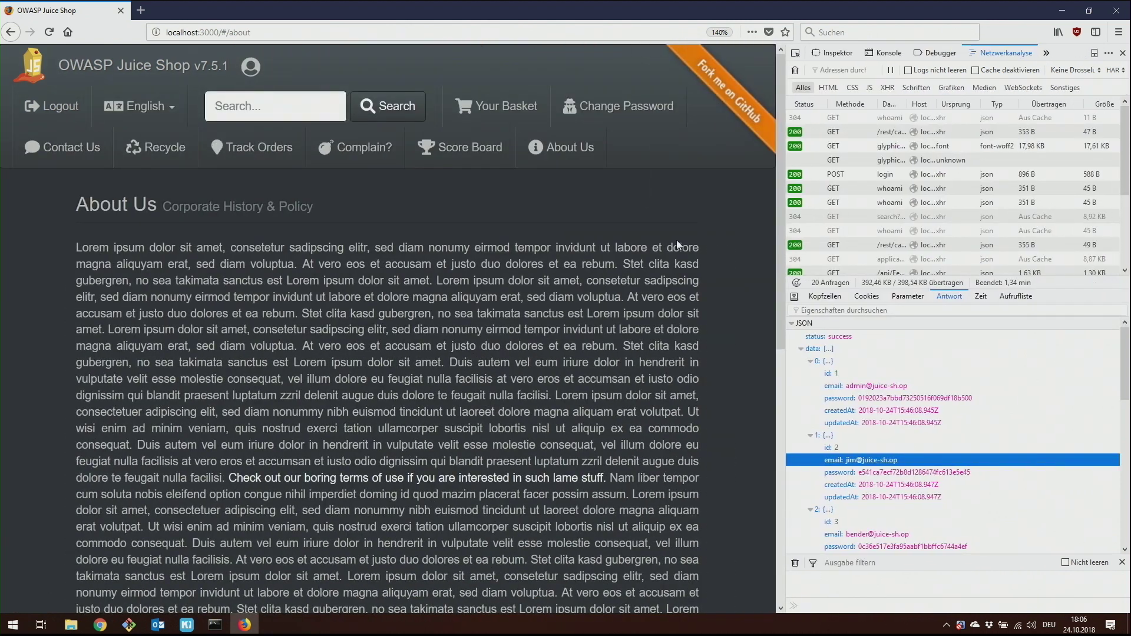
click(53, 107)
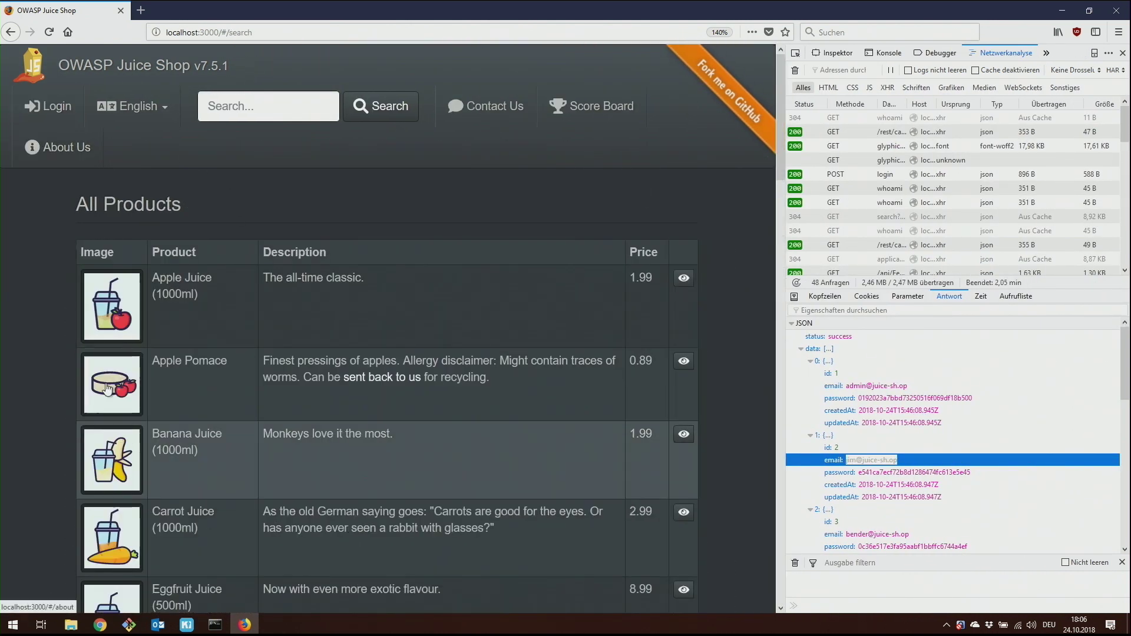
click(1124, 54)
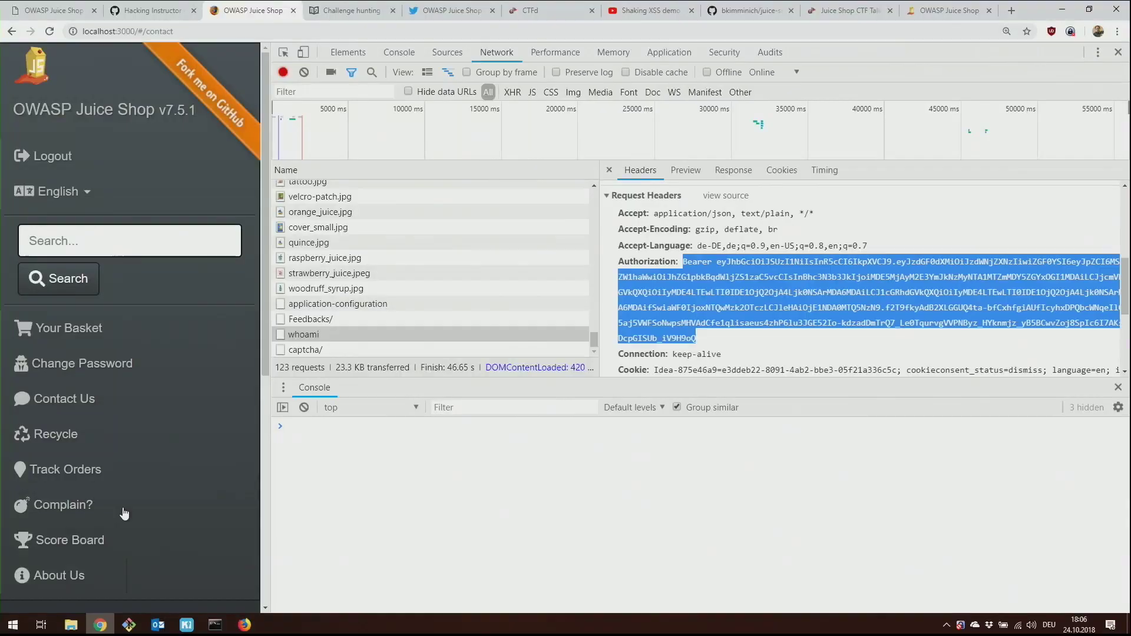
In Chrome, close DevTools, log out of Juice Shop, and go to the Login page.
click(101, 625)
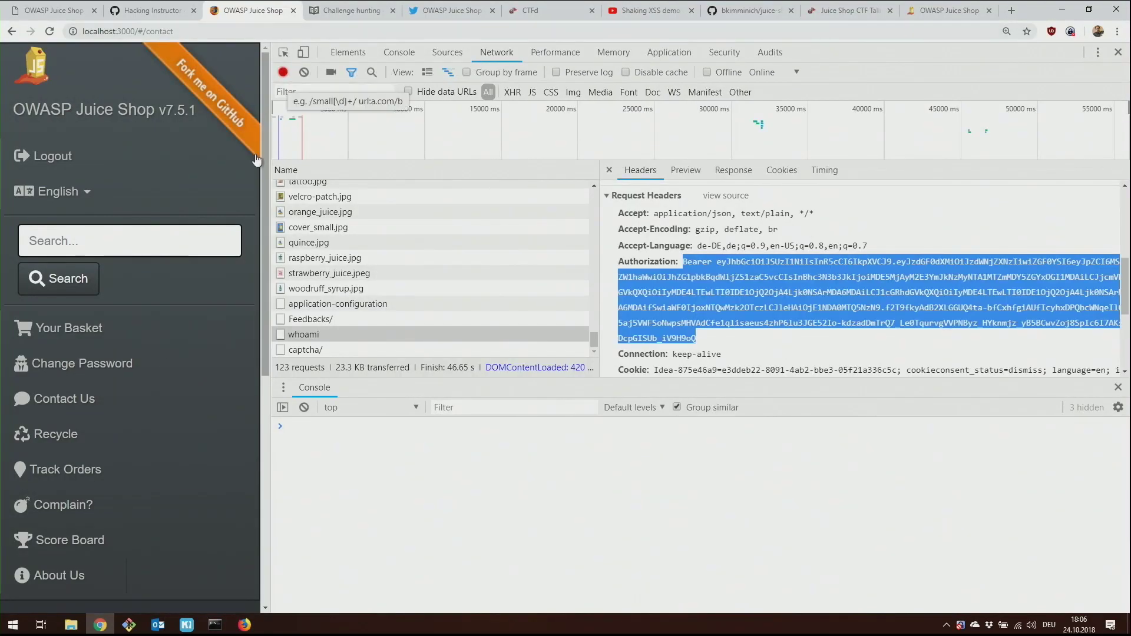
click(1120, 53)
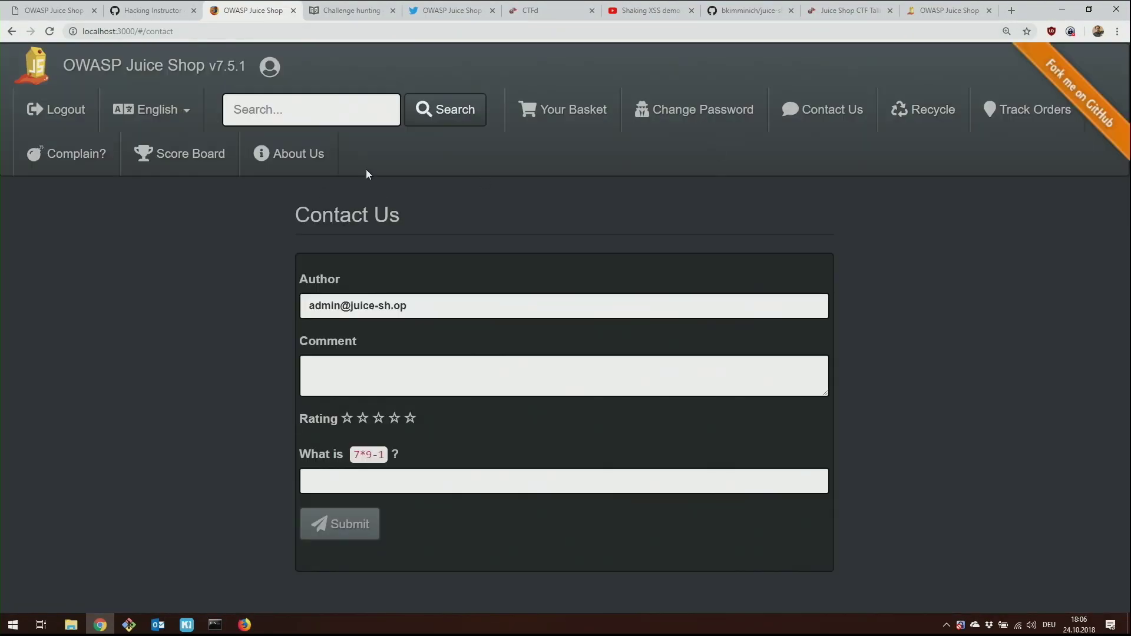
click(59, 110)
click(223, 111)
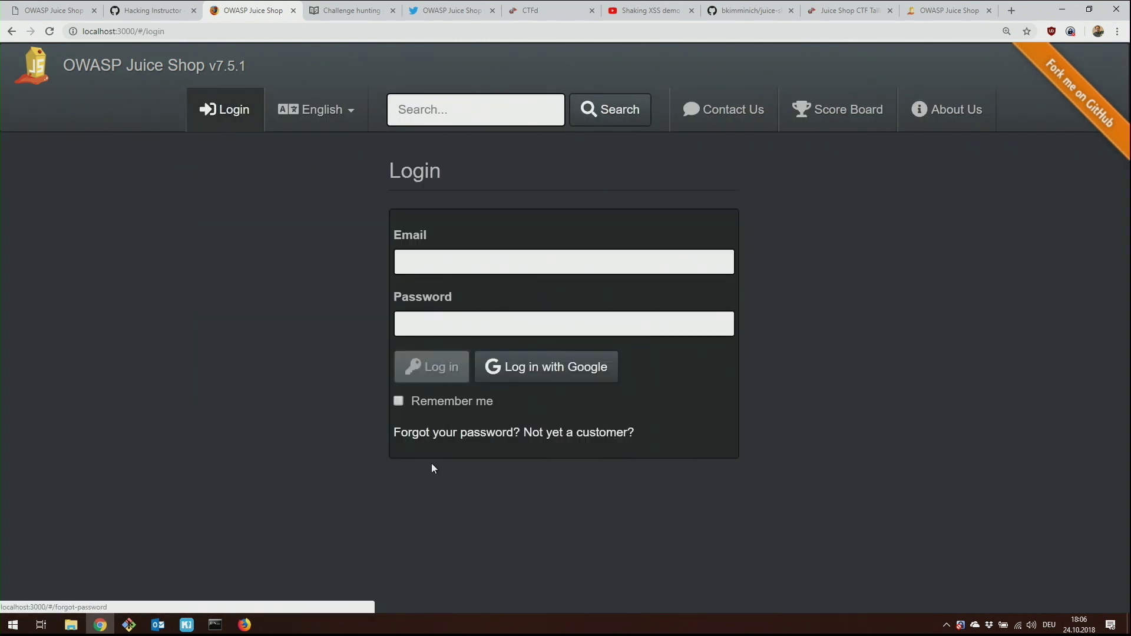
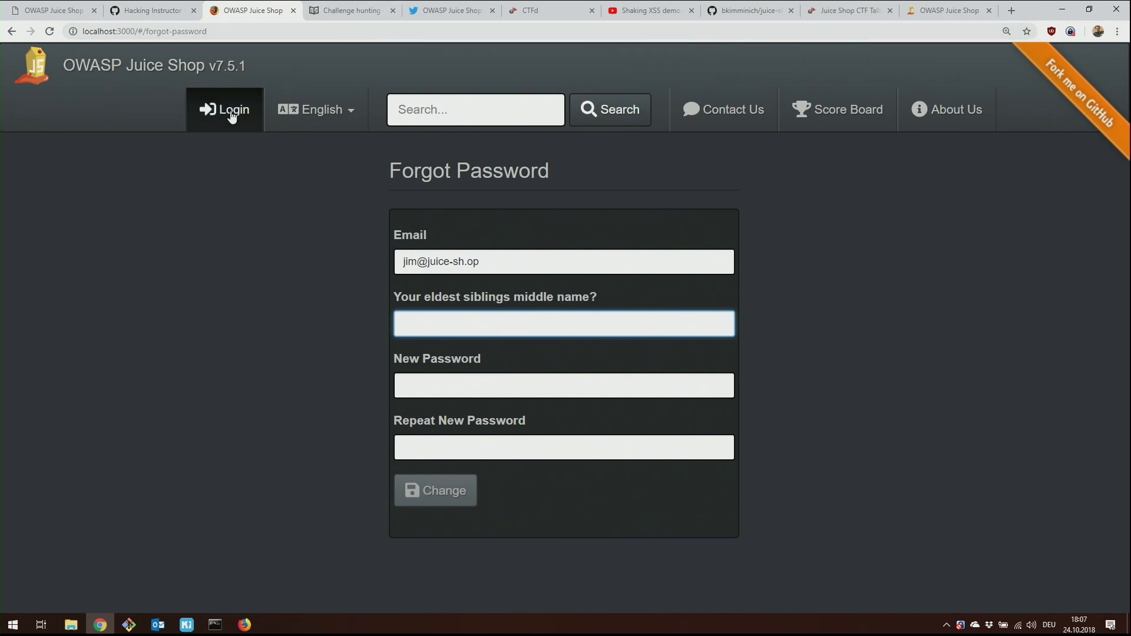
Leave the password reset form for the All Products page and scroll down the product list.
click(112, 66)
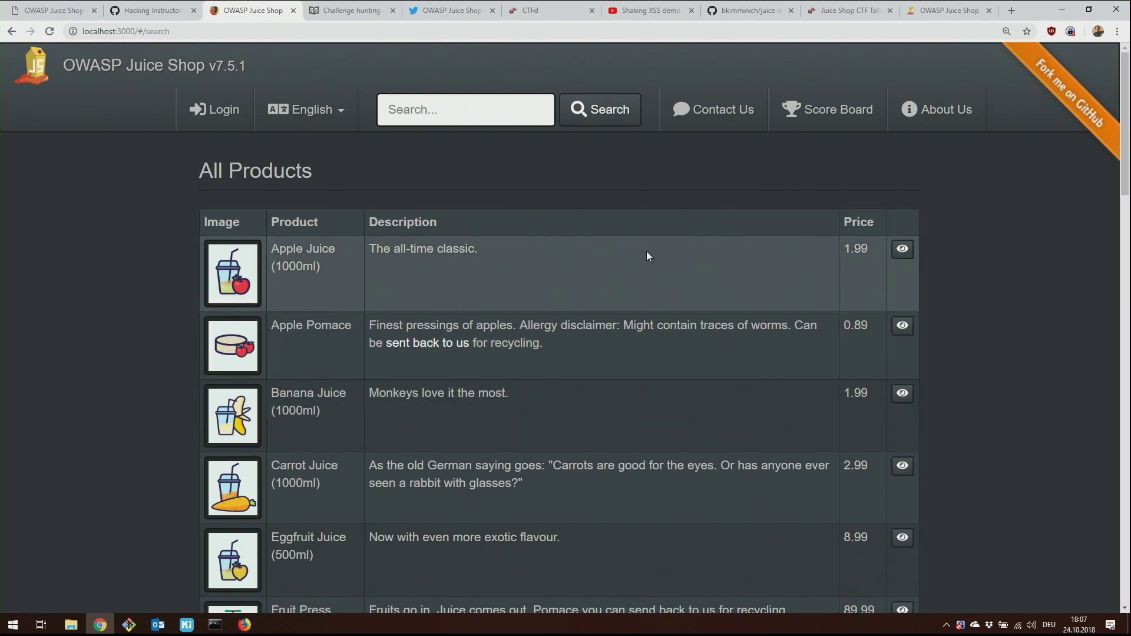
scroll(694, 243, down, 2)
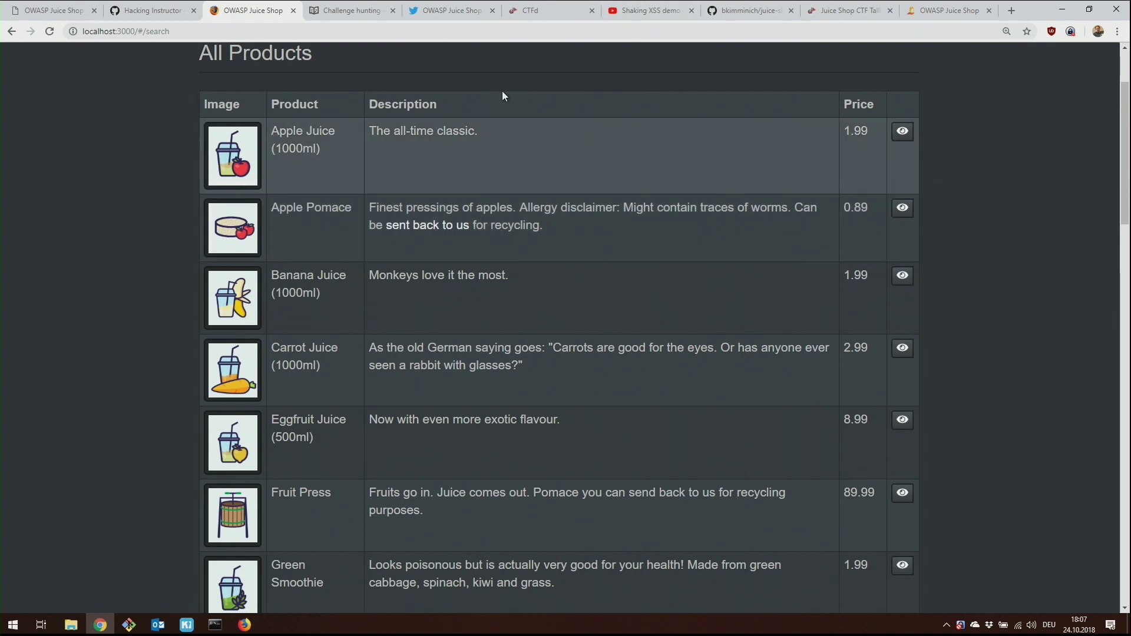
Read the Apple Juice reviews, then close its details.
click(235, 144)
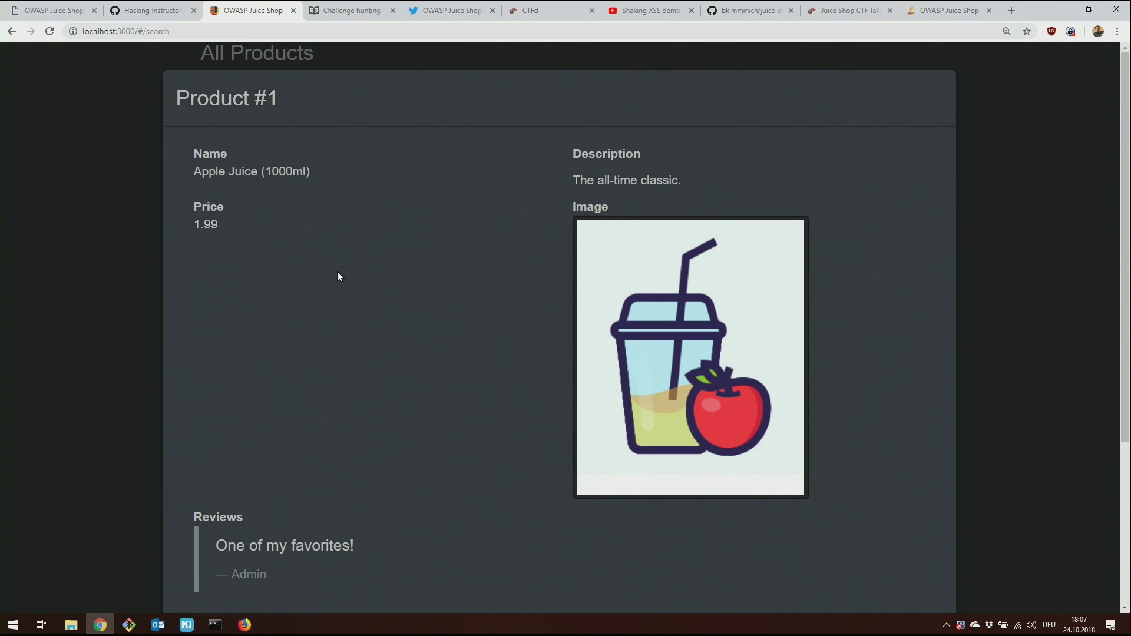
scroll(339, 276, down, 2)
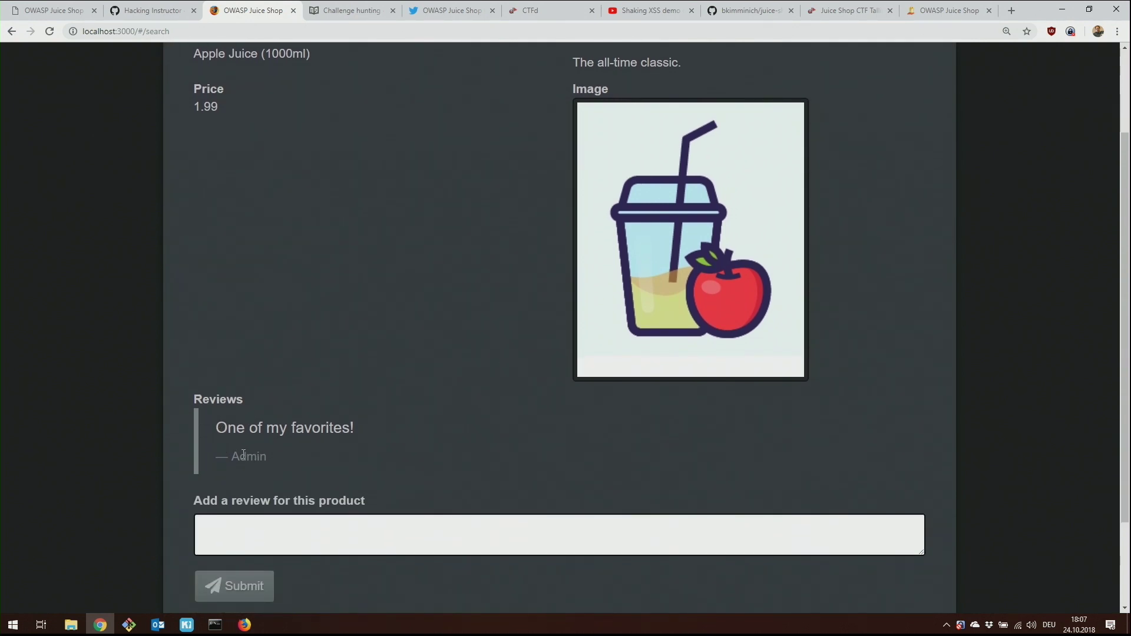
key(Escape)
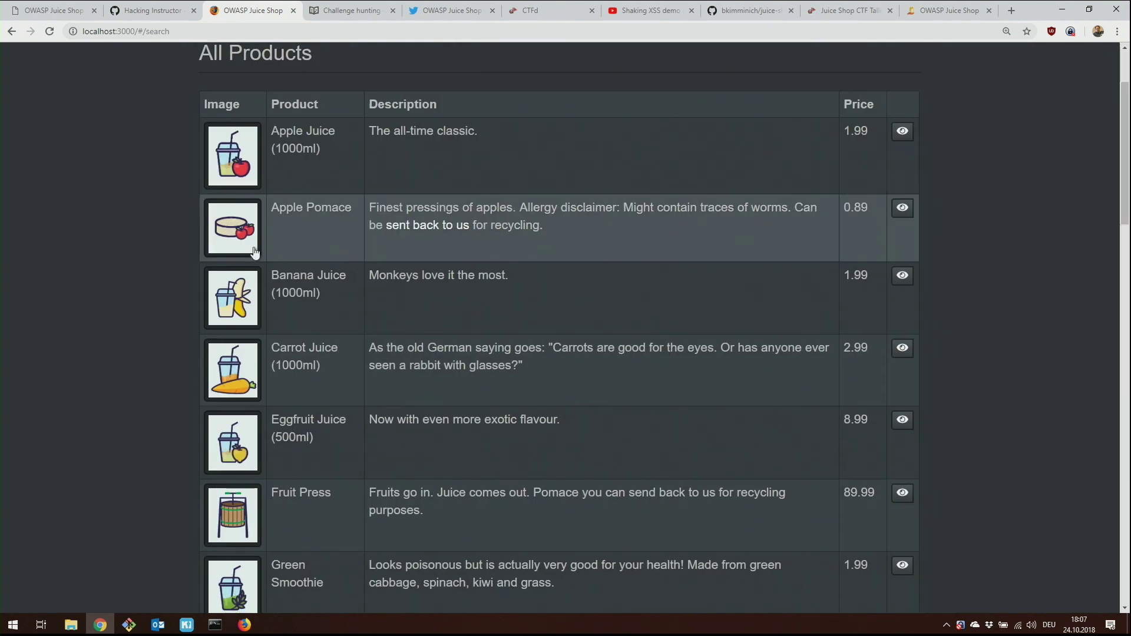
Zoom the page out twice, check Apple Pomace's reviews, then view Banana Juice (1000ml) details.
key(ctrl+minus)
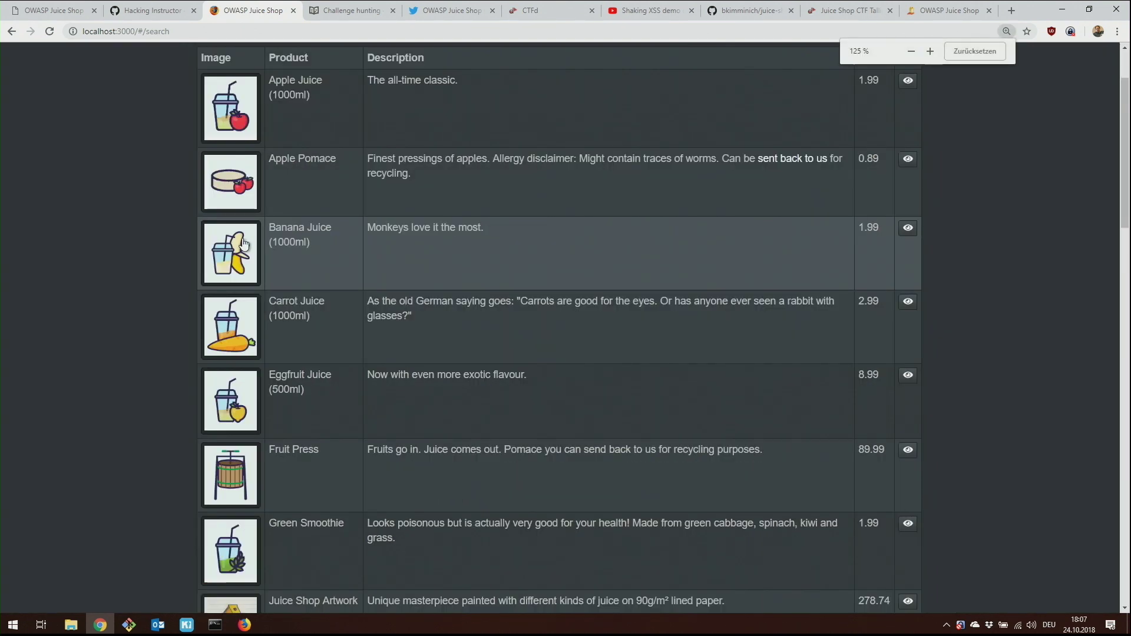
key(ctrl+minus)
click(247, 190)
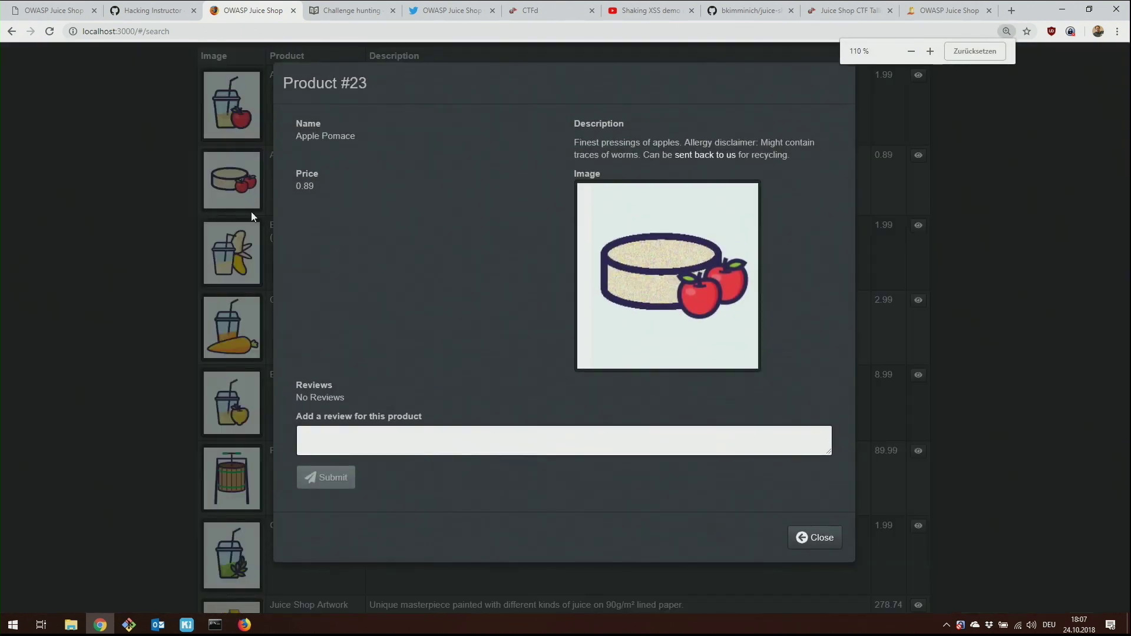
key(Escape)
click(232, 270)
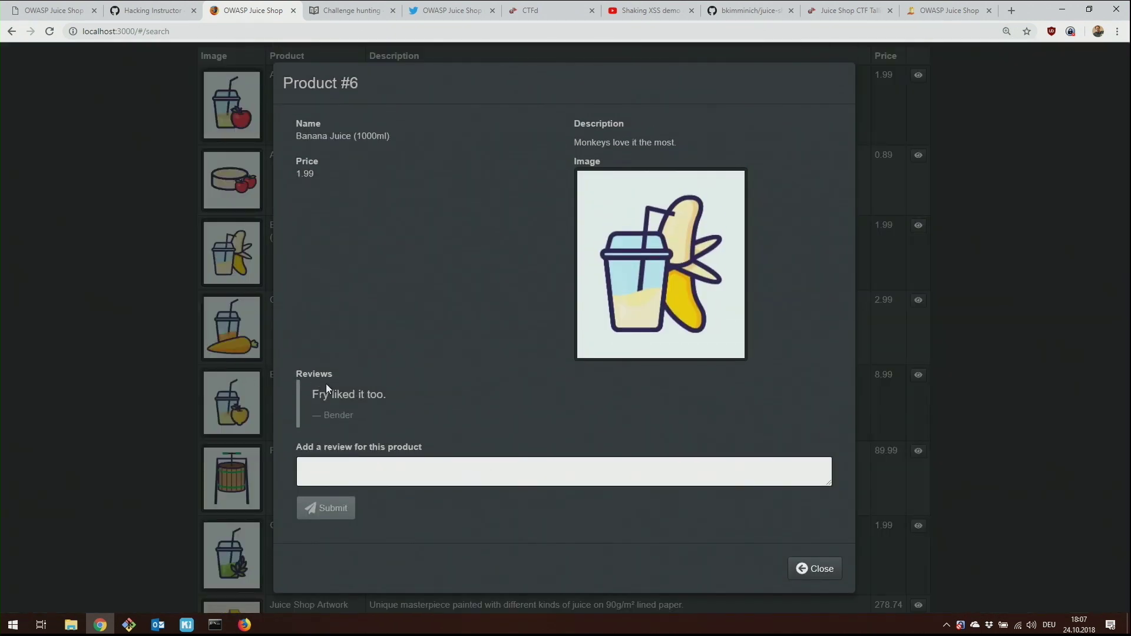
Close the Banana Juice details and scroll down to the OWASP Juice Shop-CTF Velcro Patch.
click(265, 380)
scroll(171, 260, down, 3)
scroll(236, 294, down, 1)
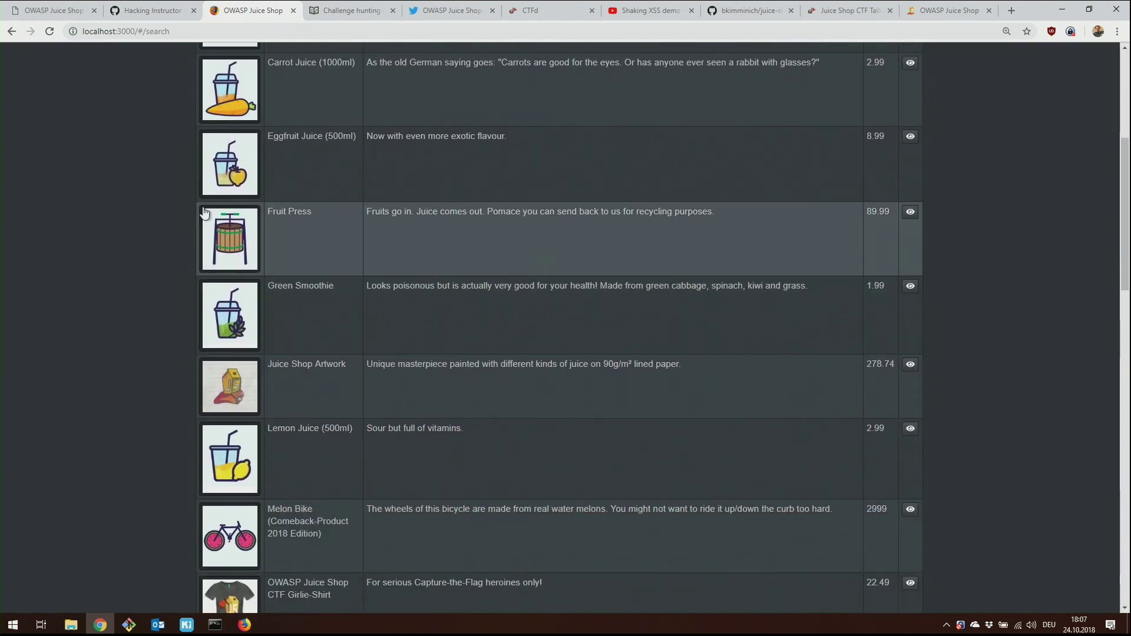
scroll(253, 309, down, 6)
scroll(250, 333, down, 10)
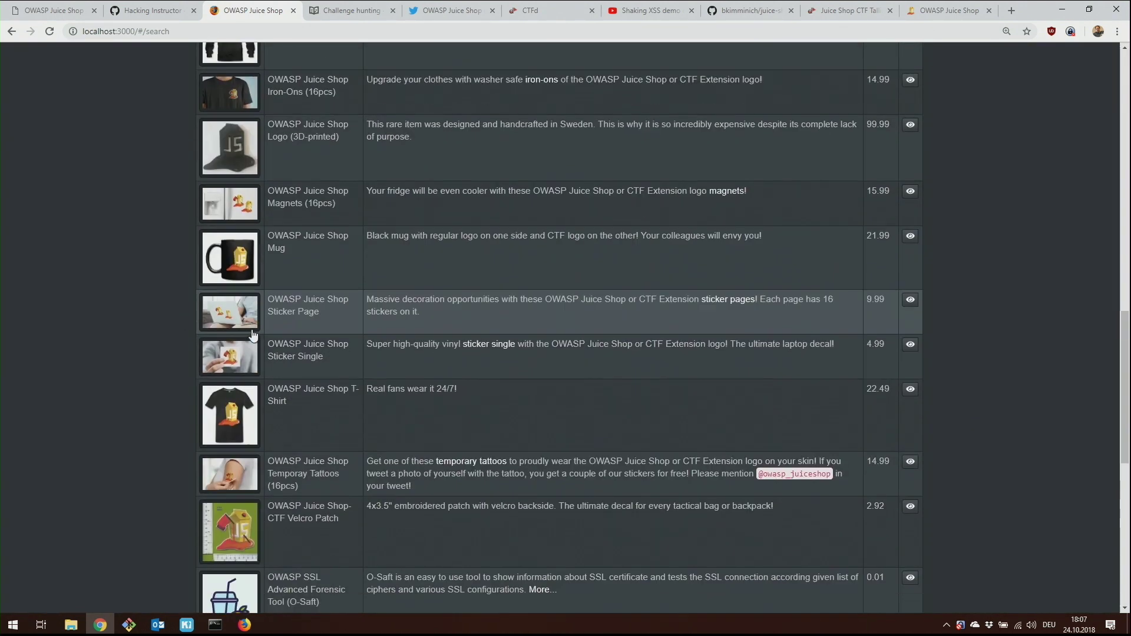
scroll(253, 339, down, 3)
scroll(254, 342, up, 9)
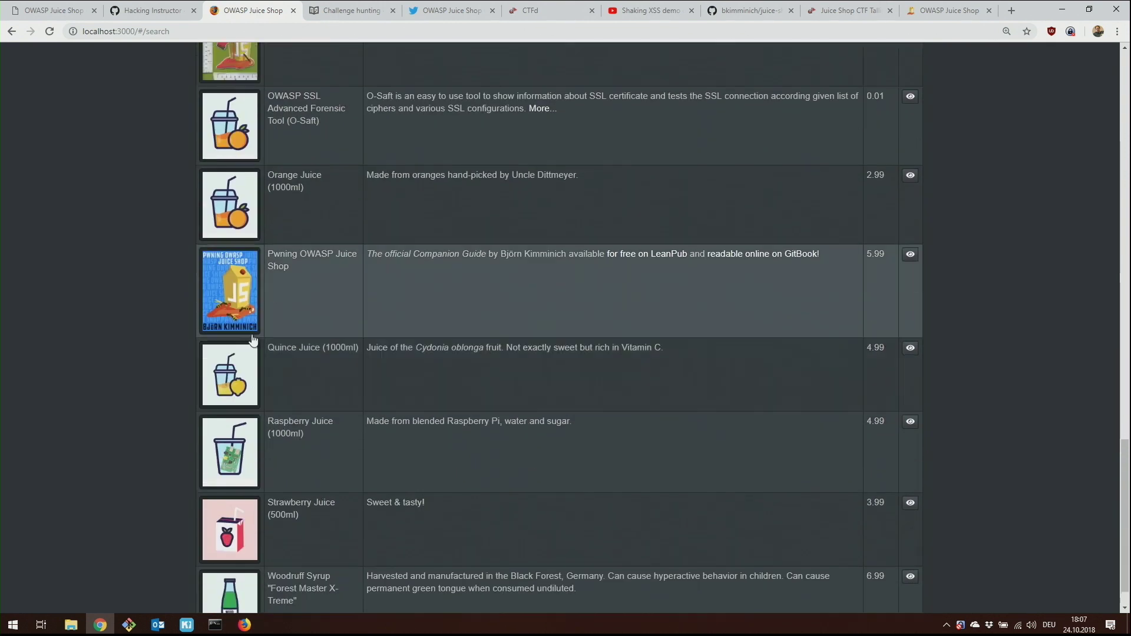
scroll(256, 344, up, 6)
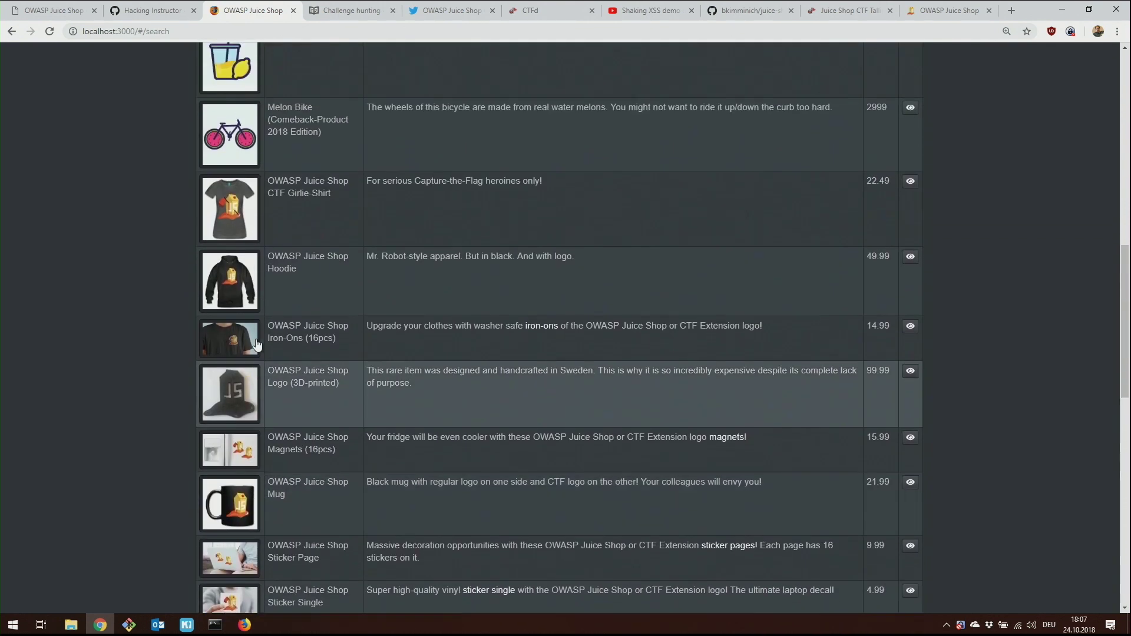
scroll(287, 370, down, 3)
scroll(288, 373, down, 5)
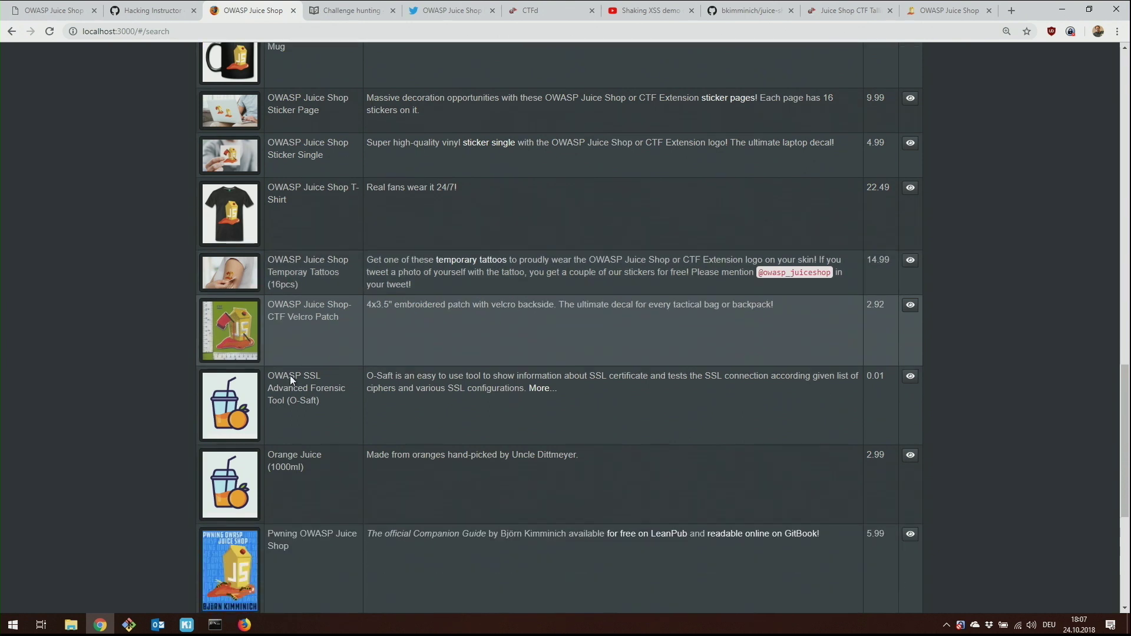
Read both Velcro Patch reviews, including the Starfleet uniform one, then close it and open a new tab.
click(383, 330)
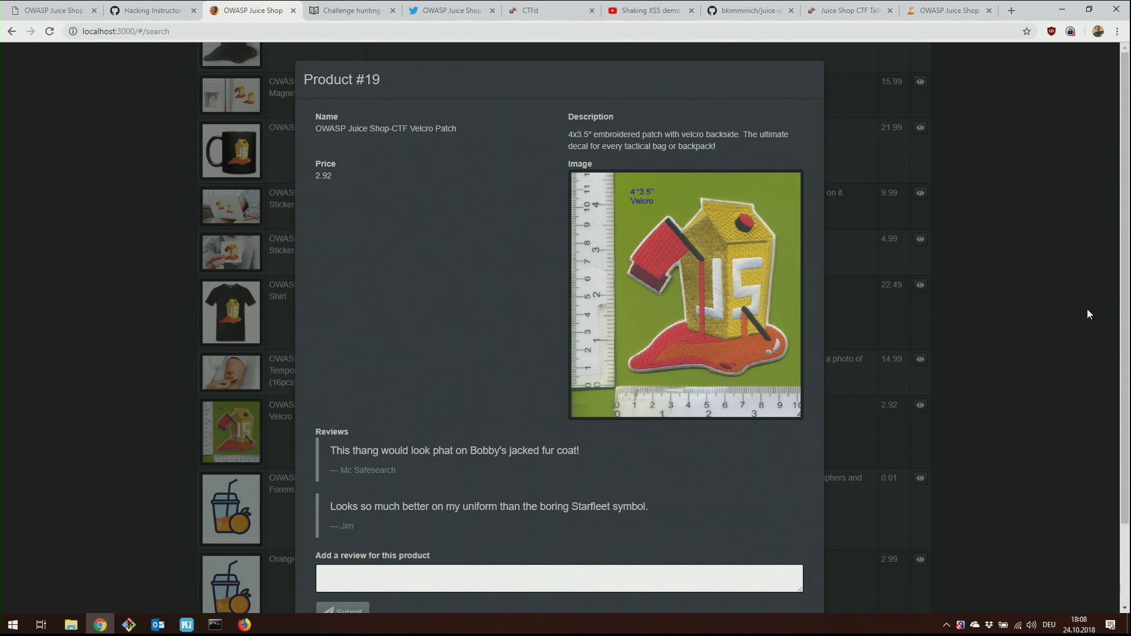
click(1073, 260)
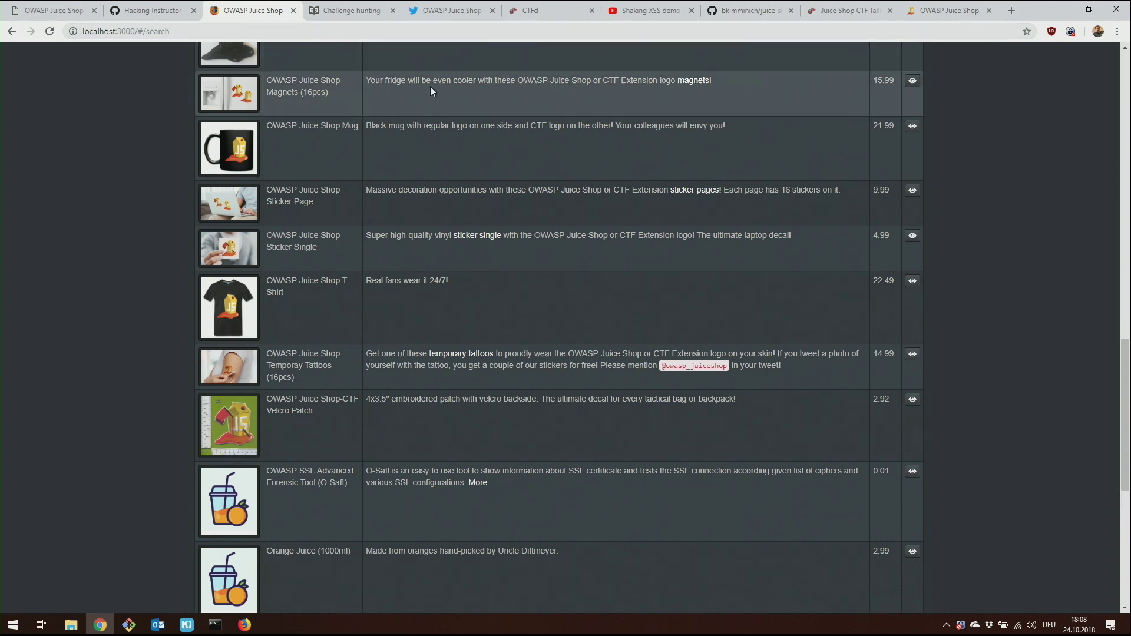
key(ctrl+t)
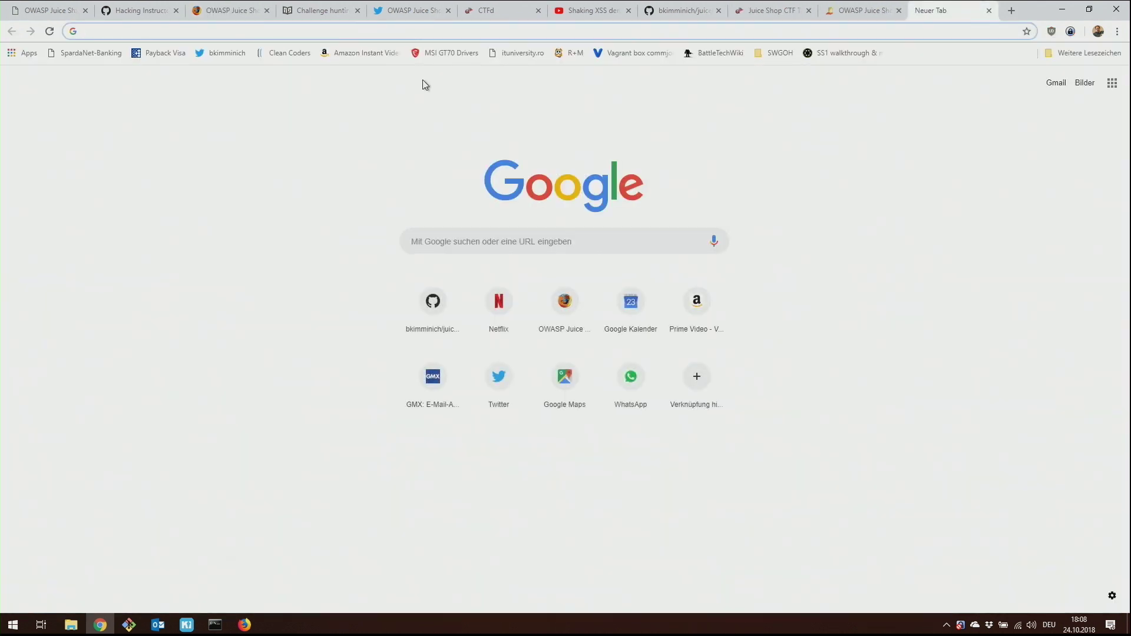
Search Google for 'jim starfleet' and scroll through the Memory Alpha James T. Kirk results.
text(jim starf)
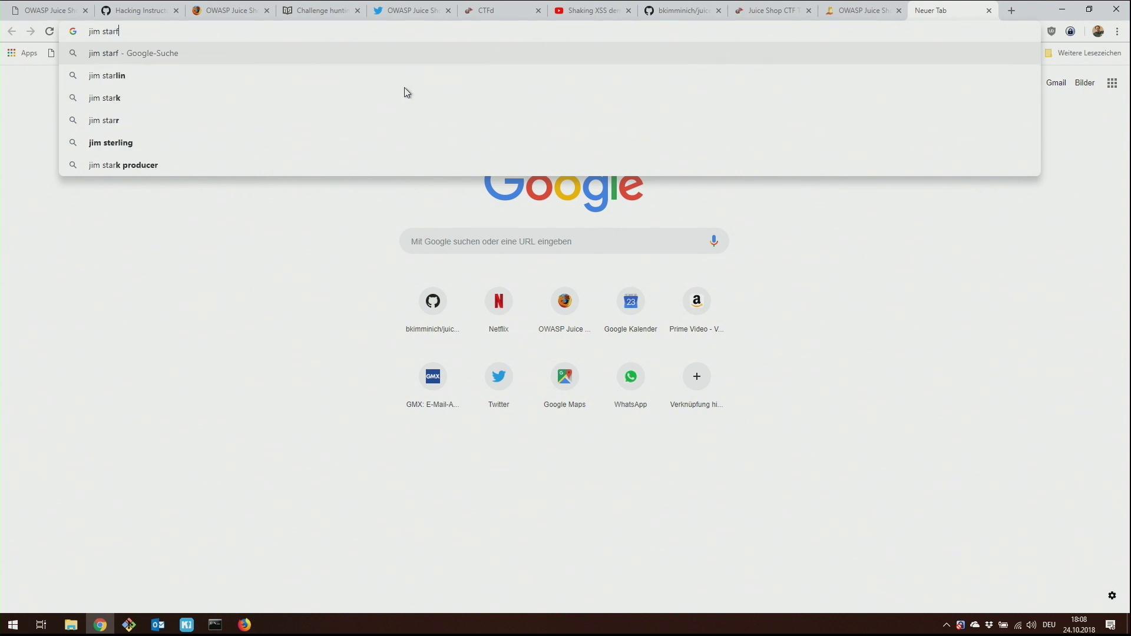
text(leet)
key(Return)
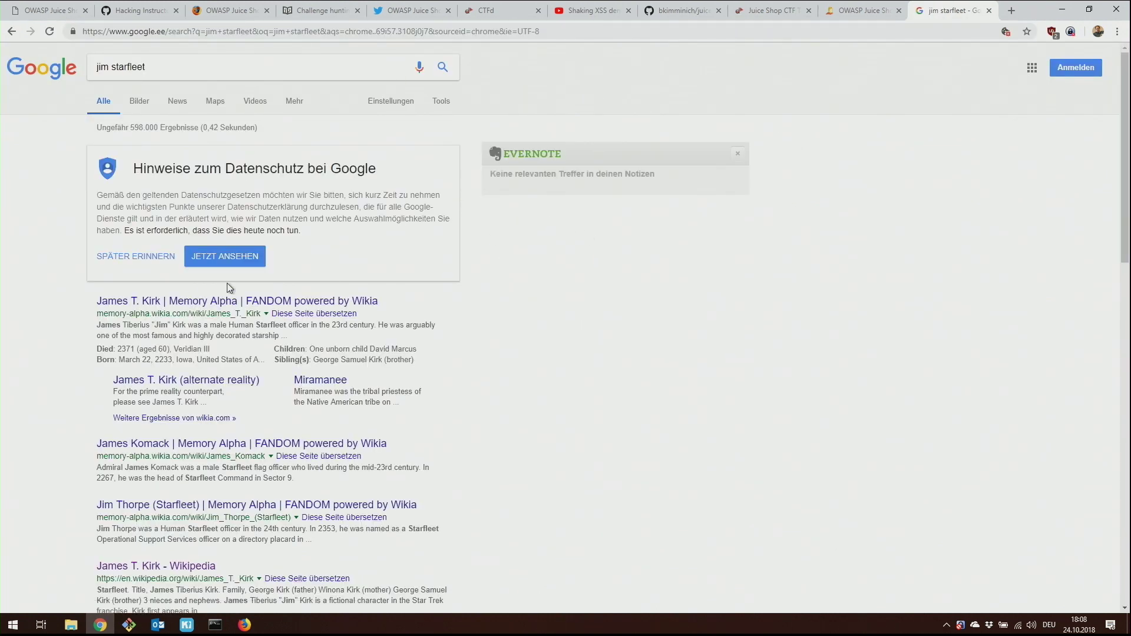
scroll(236, 283, down, 1)
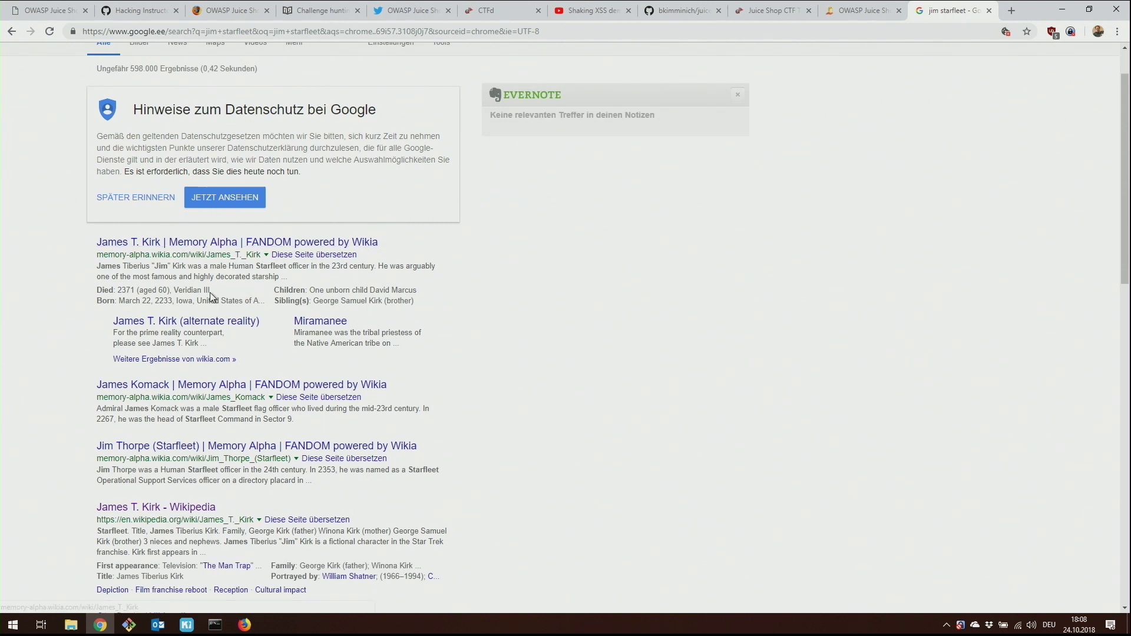
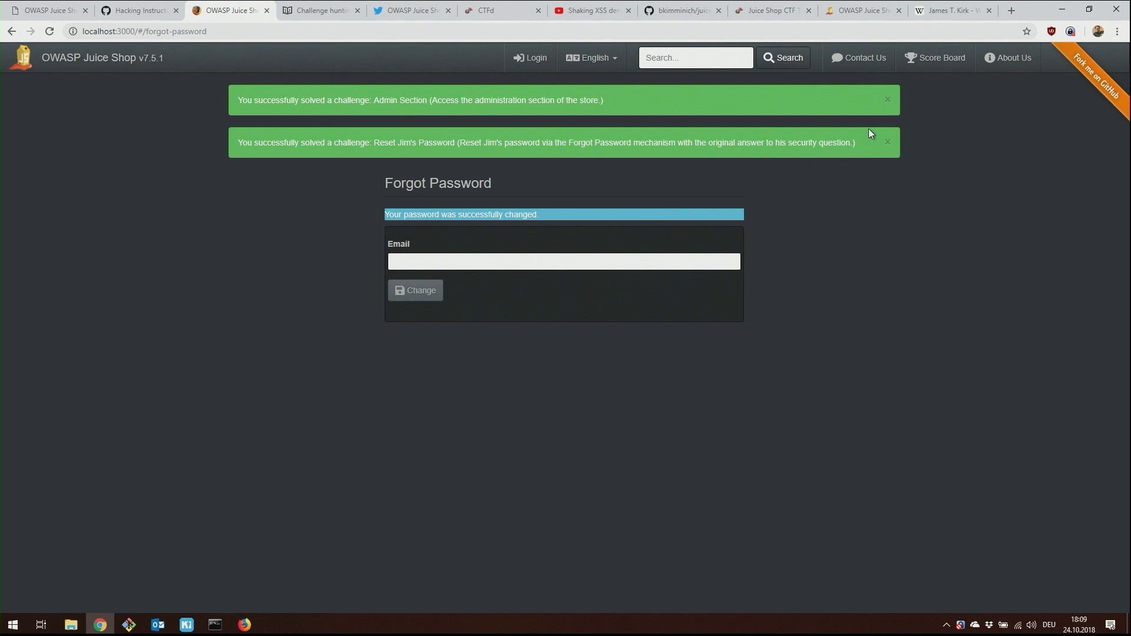
Close the Admin Section and Reset Jim's Password challenge-solved notifications.
click(886, 102)
click(887, 102)
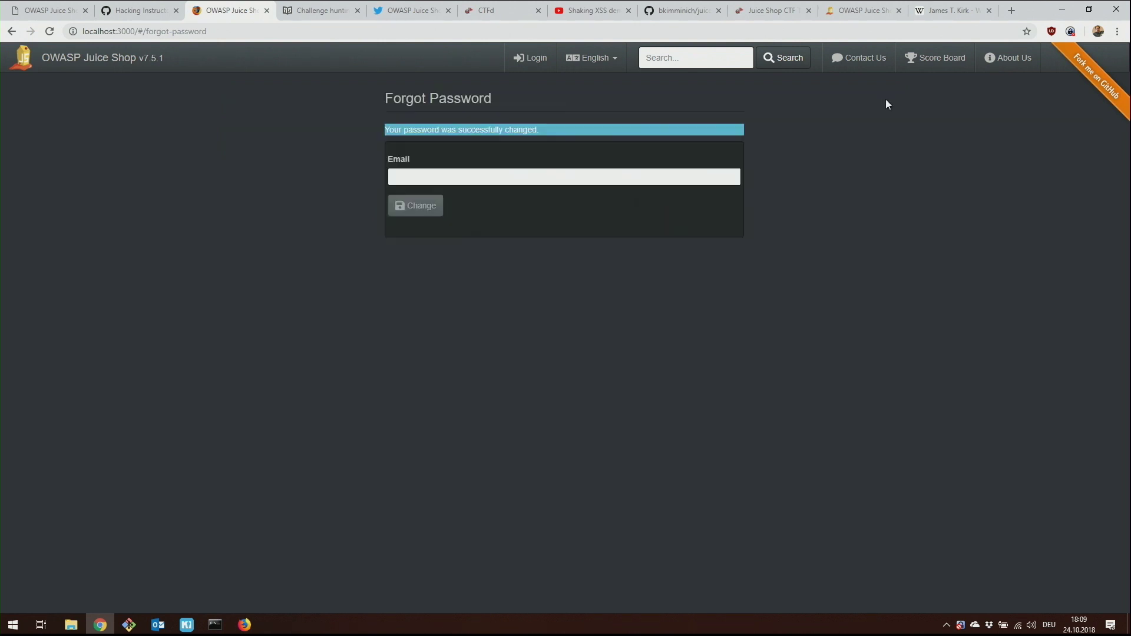